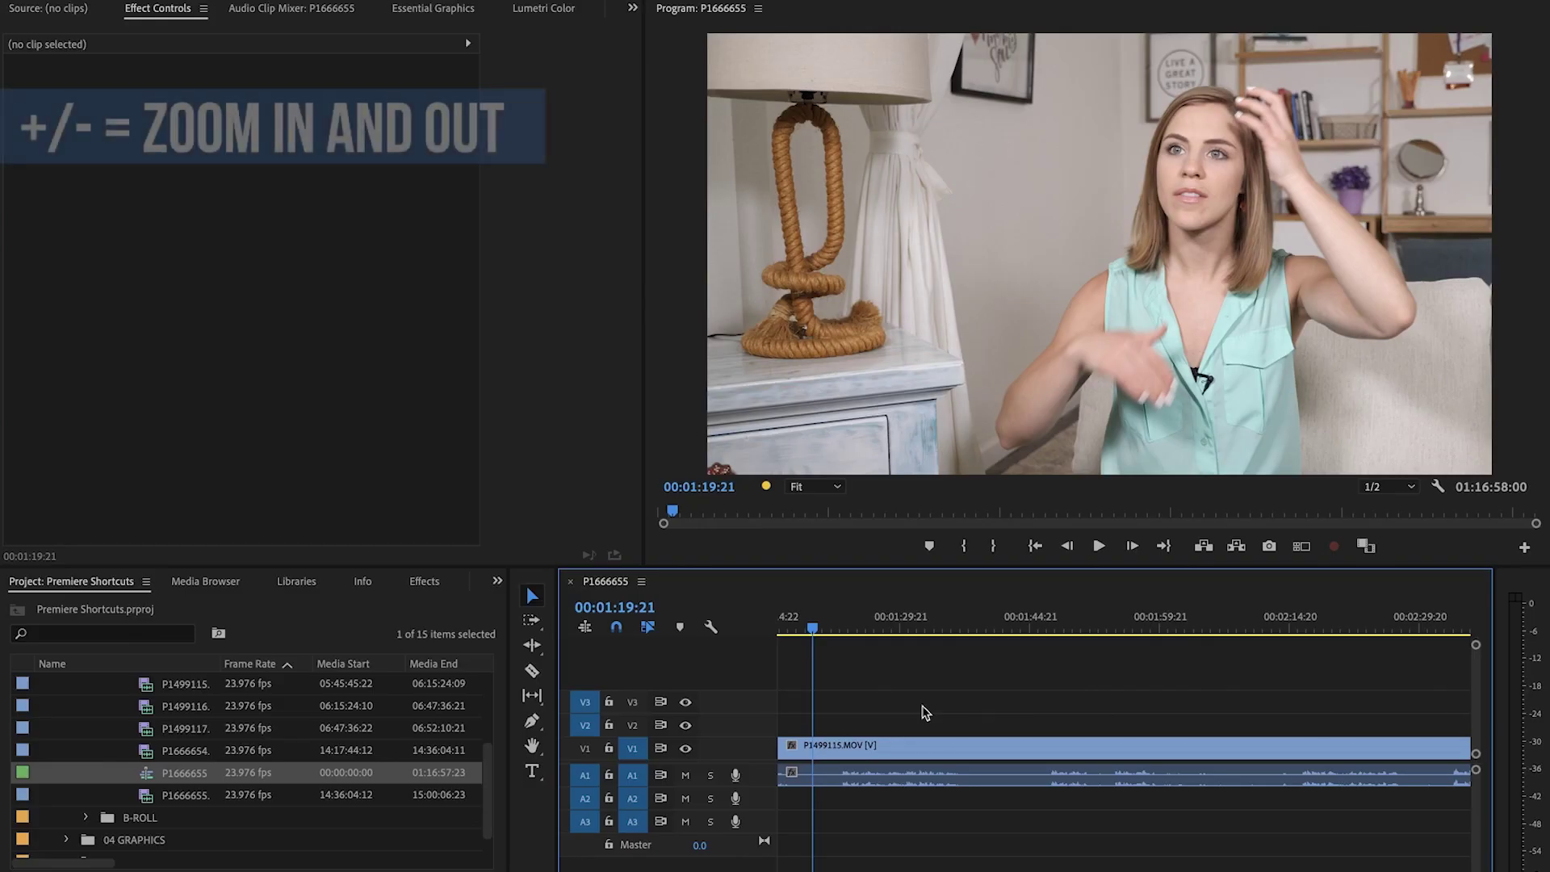
# - Park the playhead at 00:15:58:14, then zoom to sequence (Shift+Z) to show all four clips
pyautogui.press('=')
pyautogui.press('=')
pyautogui.press('=')
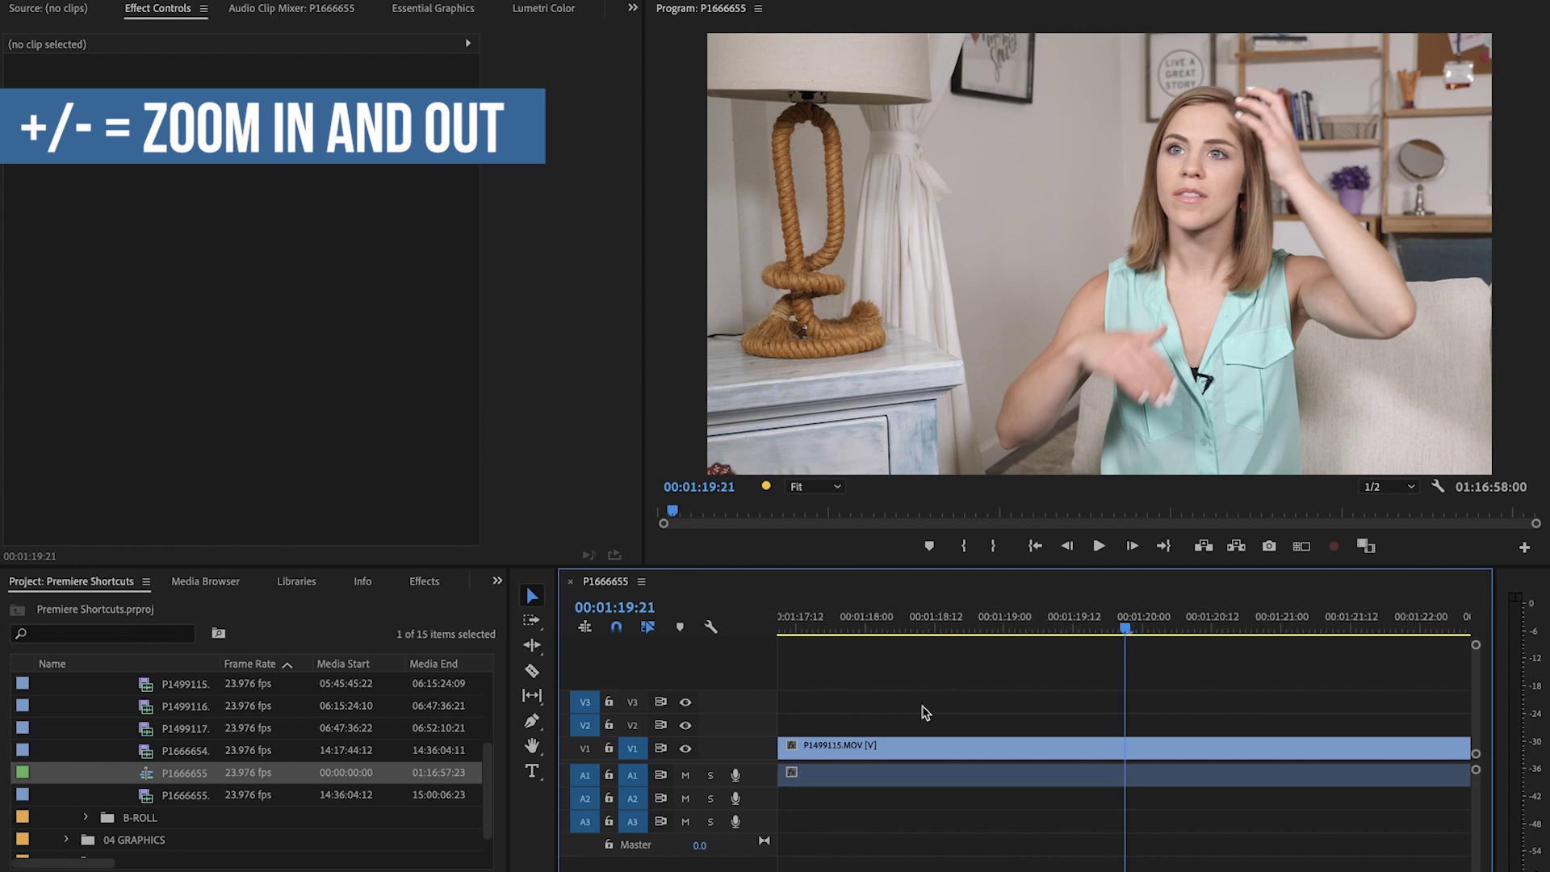
pyautogui.press('-')
pyautogui.press('-')
pyautogui.press('-')
pyautogui.press('-')
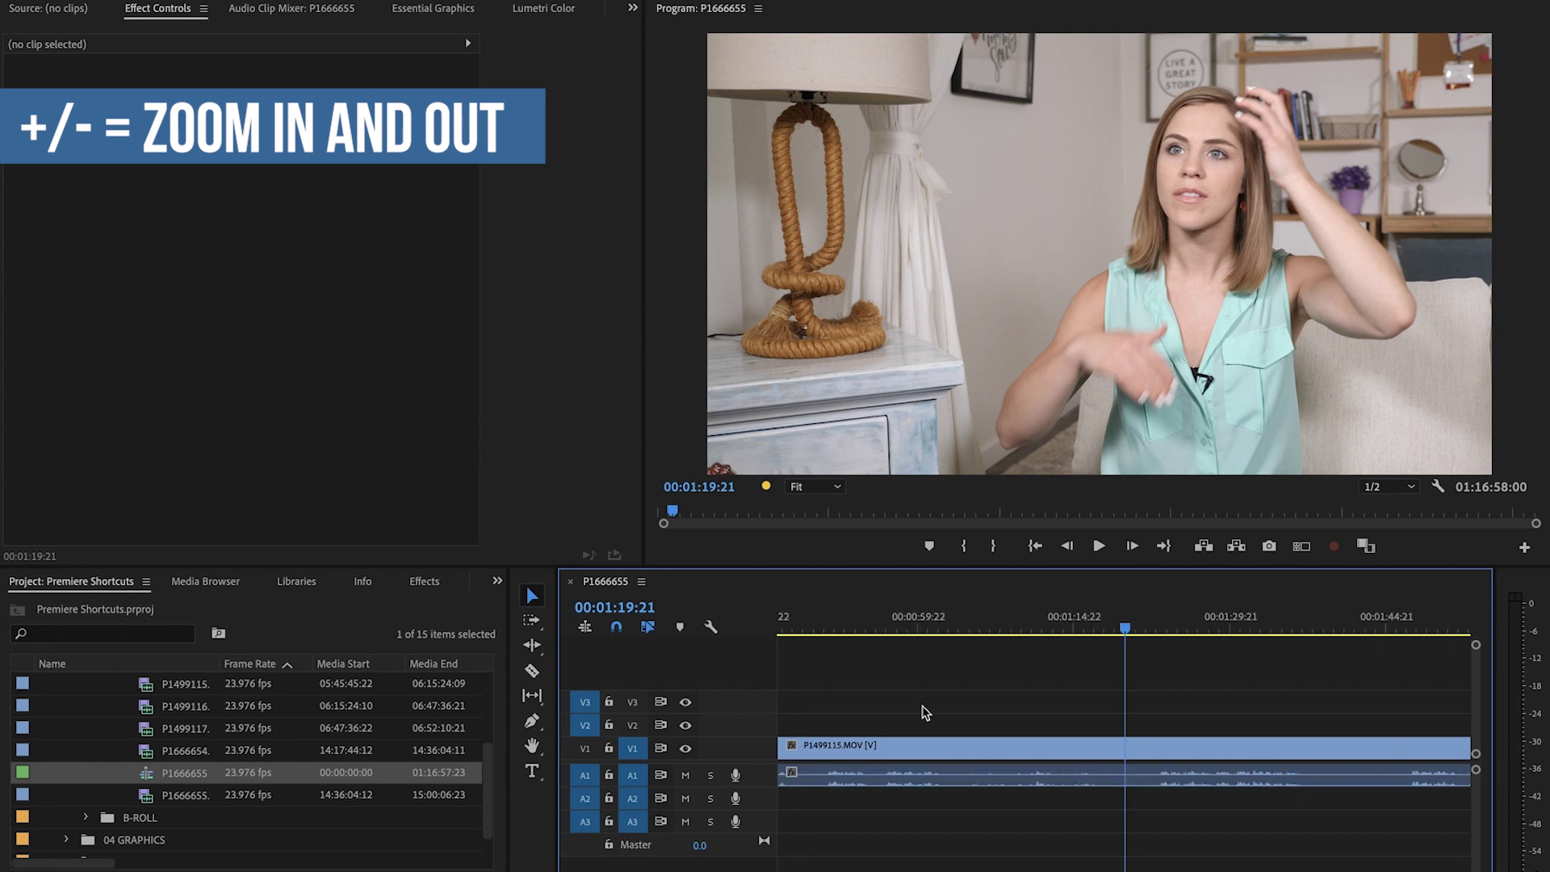
pyautogui.click(1090, 625)
pyautogui.press('=')
pyautogui.press('=')
pyautogui.press('=')
pyautogui.press('=')
pyautogui.press('=')
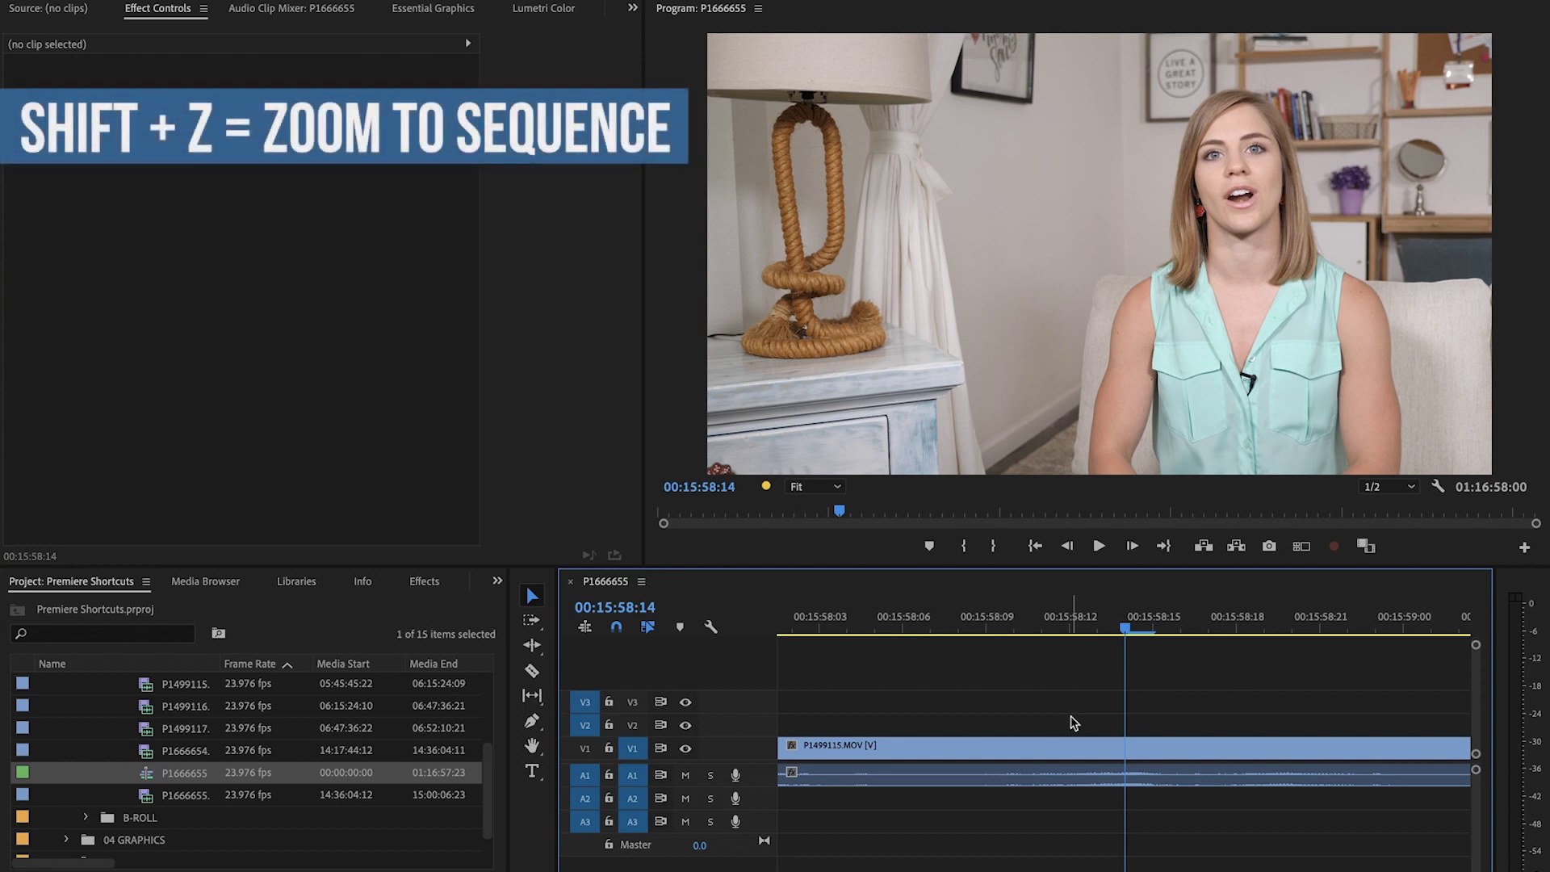
pyautogui.hotkey('shift', 'z')
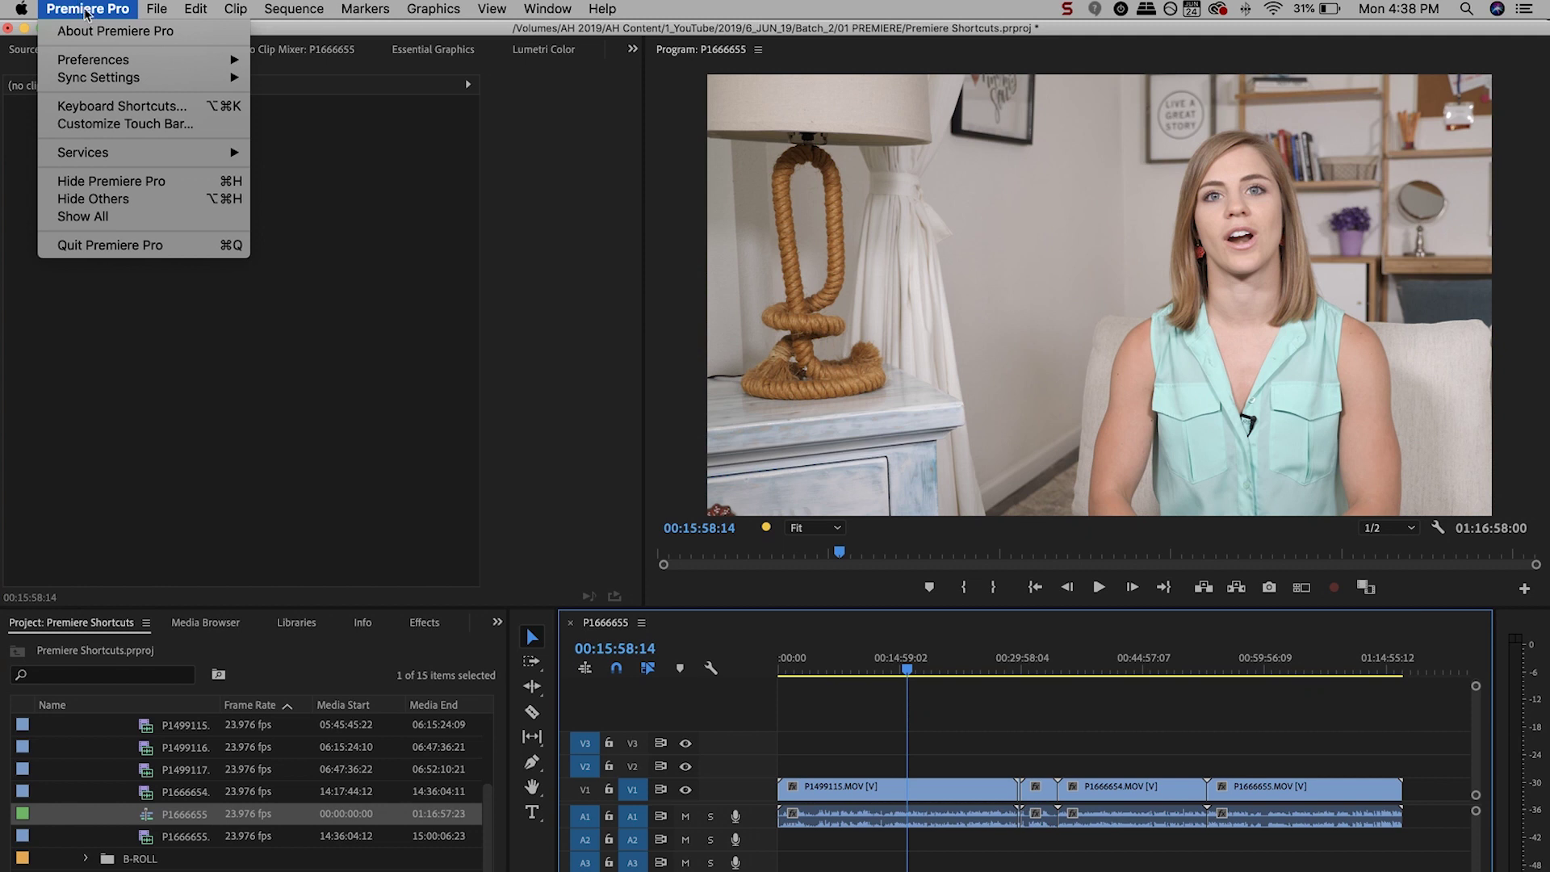
pyautogui.click(119, 106)
pyautogui.write('zoom')
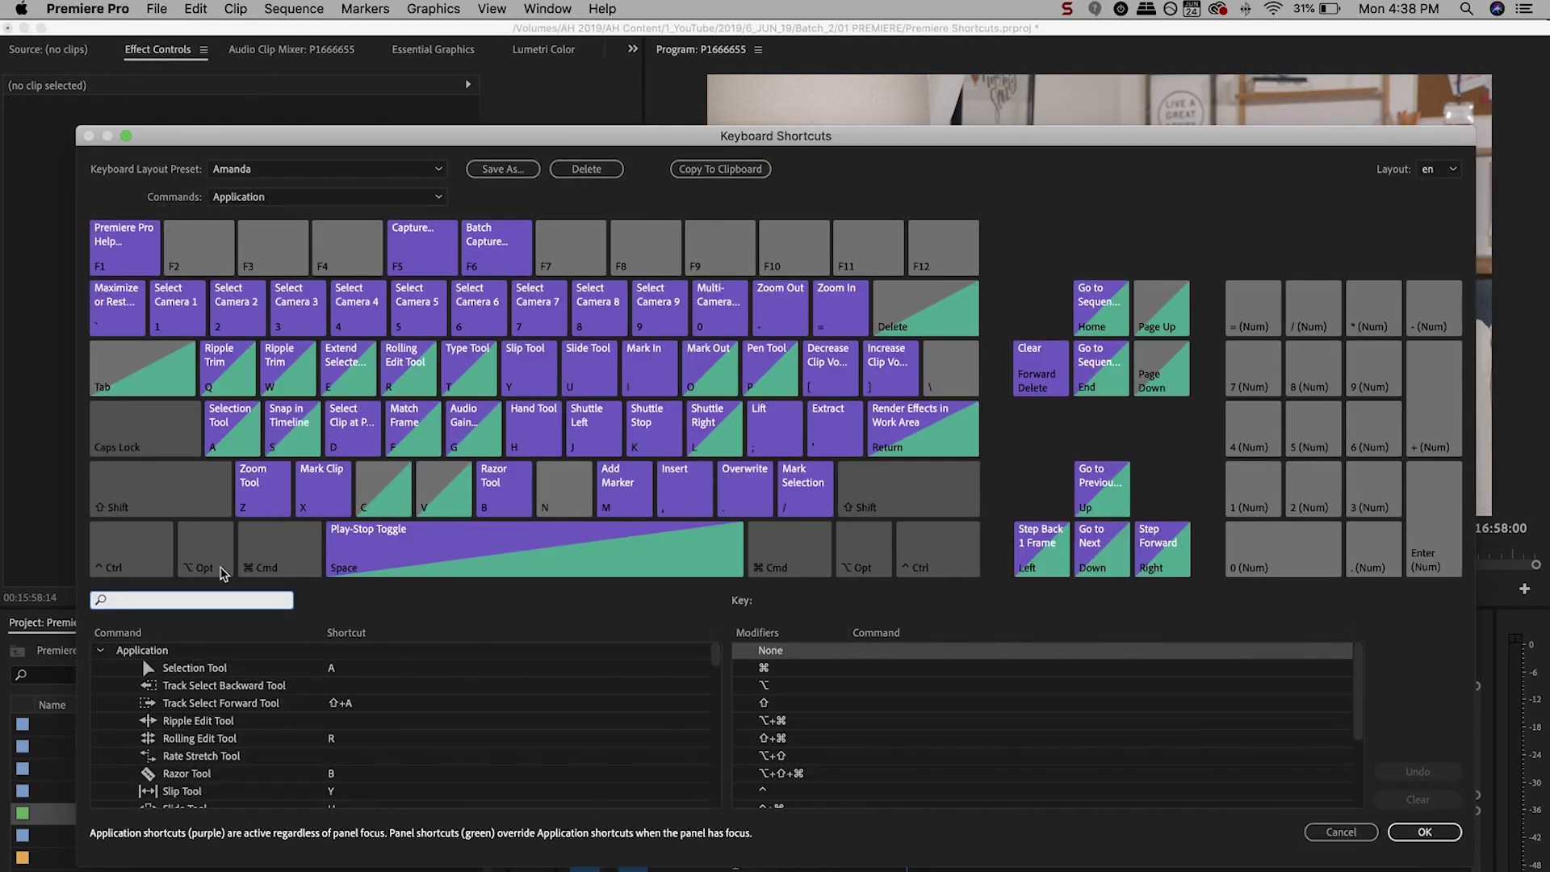
pyautogui.write(' to seq')
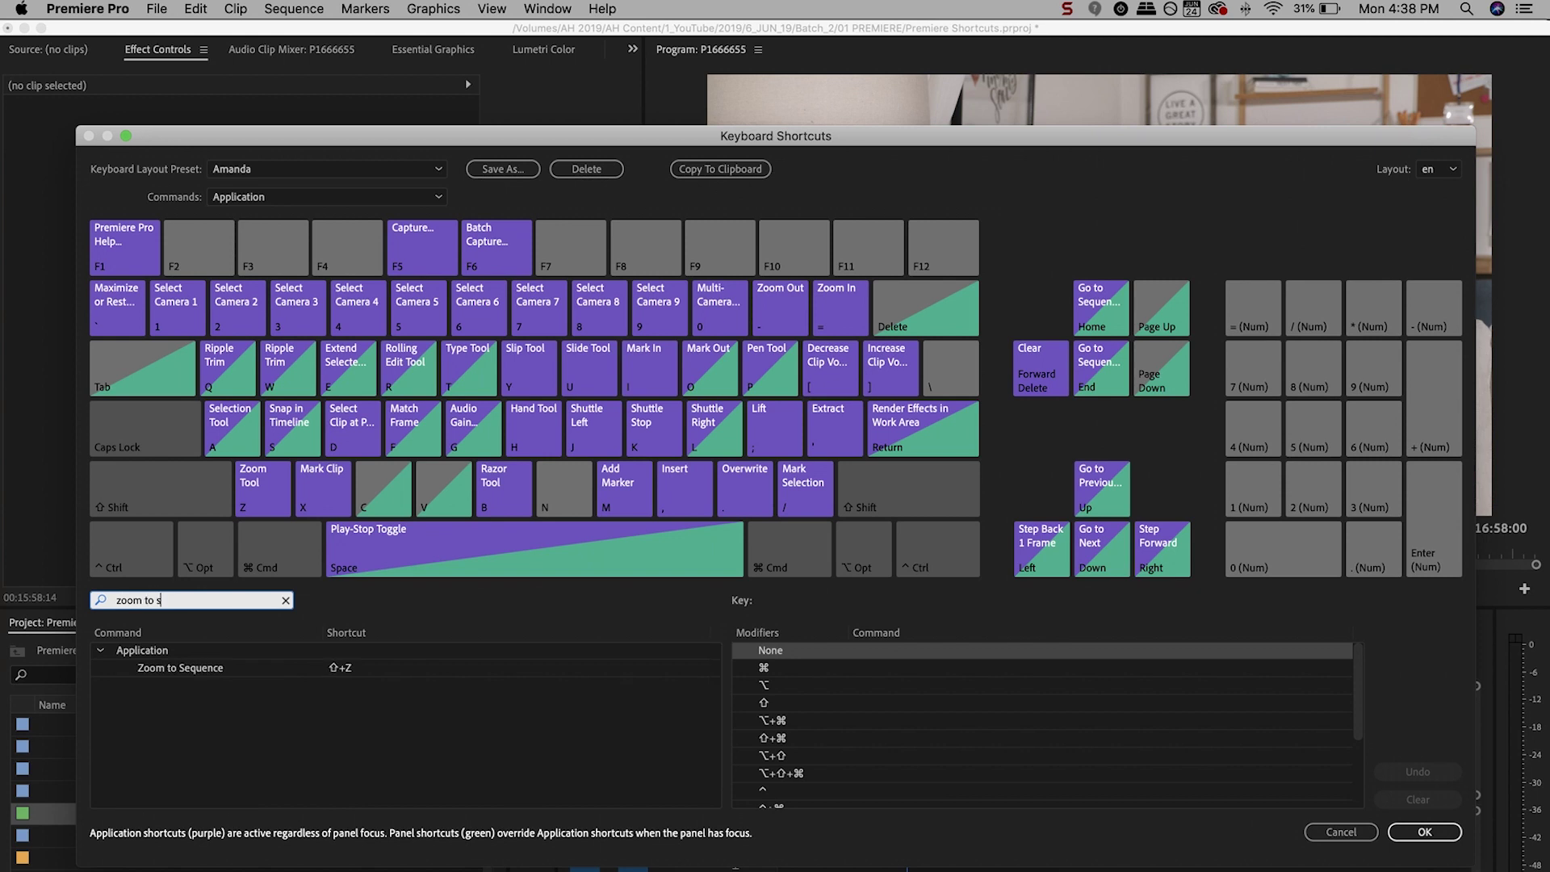
pyautogui.click(345, 671)
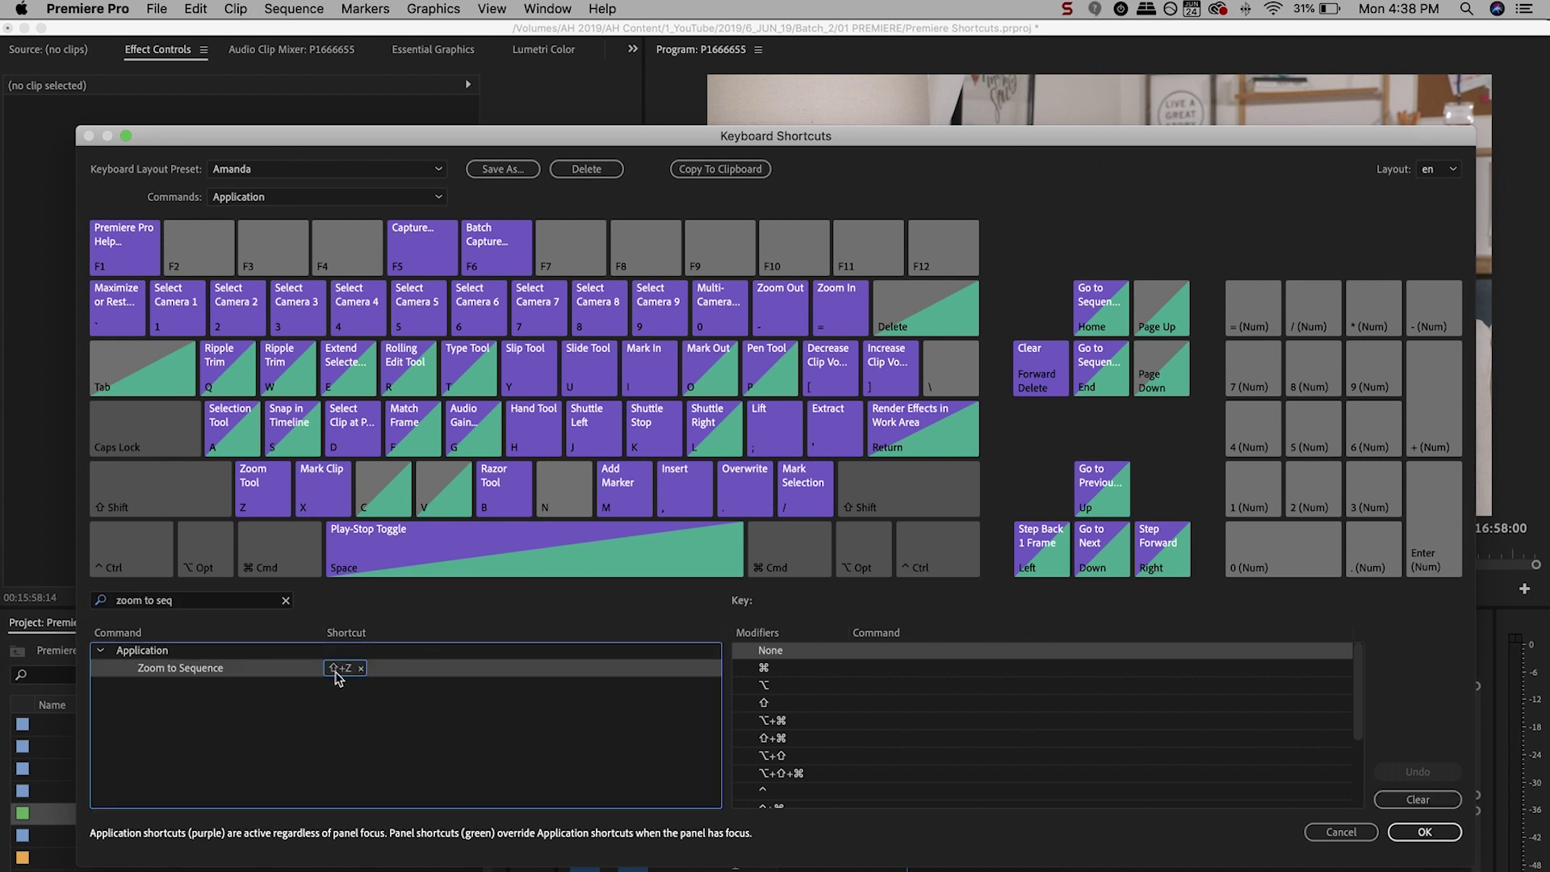
pyautogui.click(379, 671)
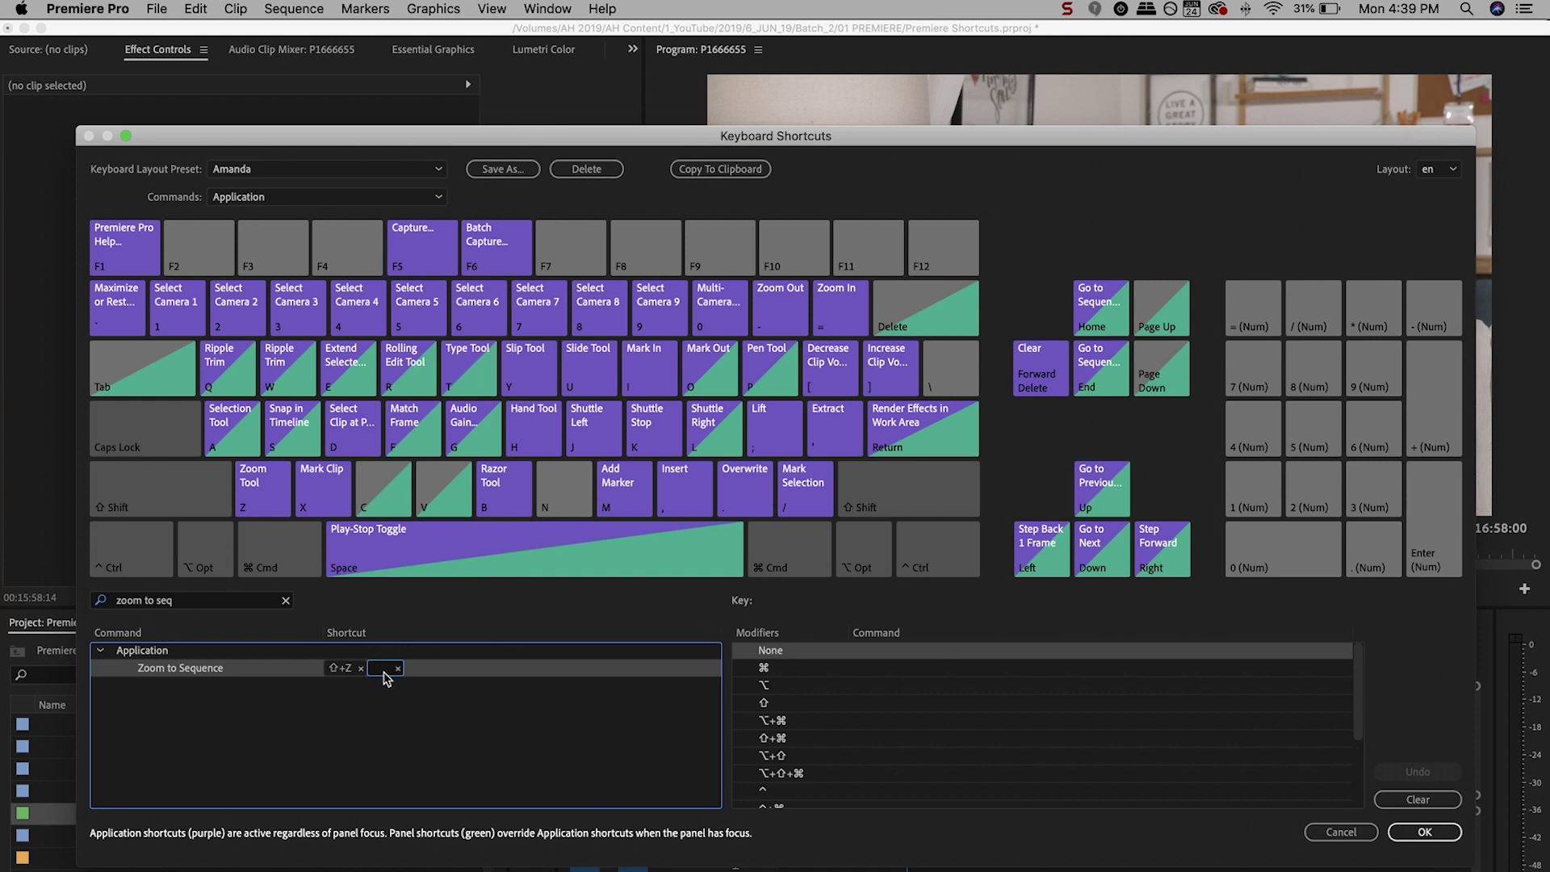
pyautogui.hotkey('shift', 'z')
pyautogui.click(343, 675)
pyautogui.click(358, 710)
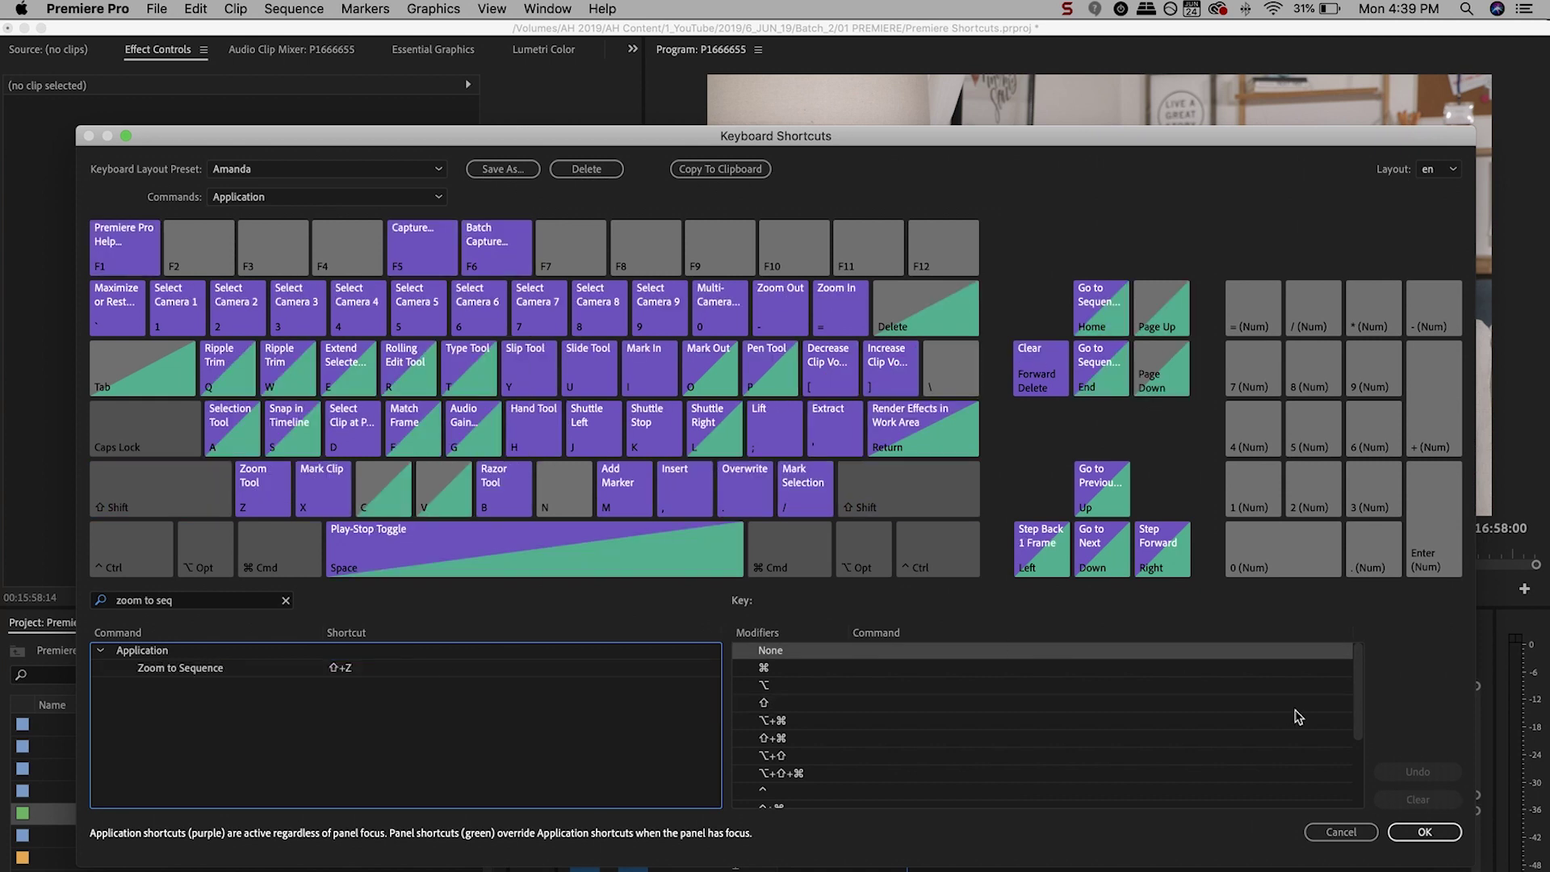
pyautogui.click(1425, 833)
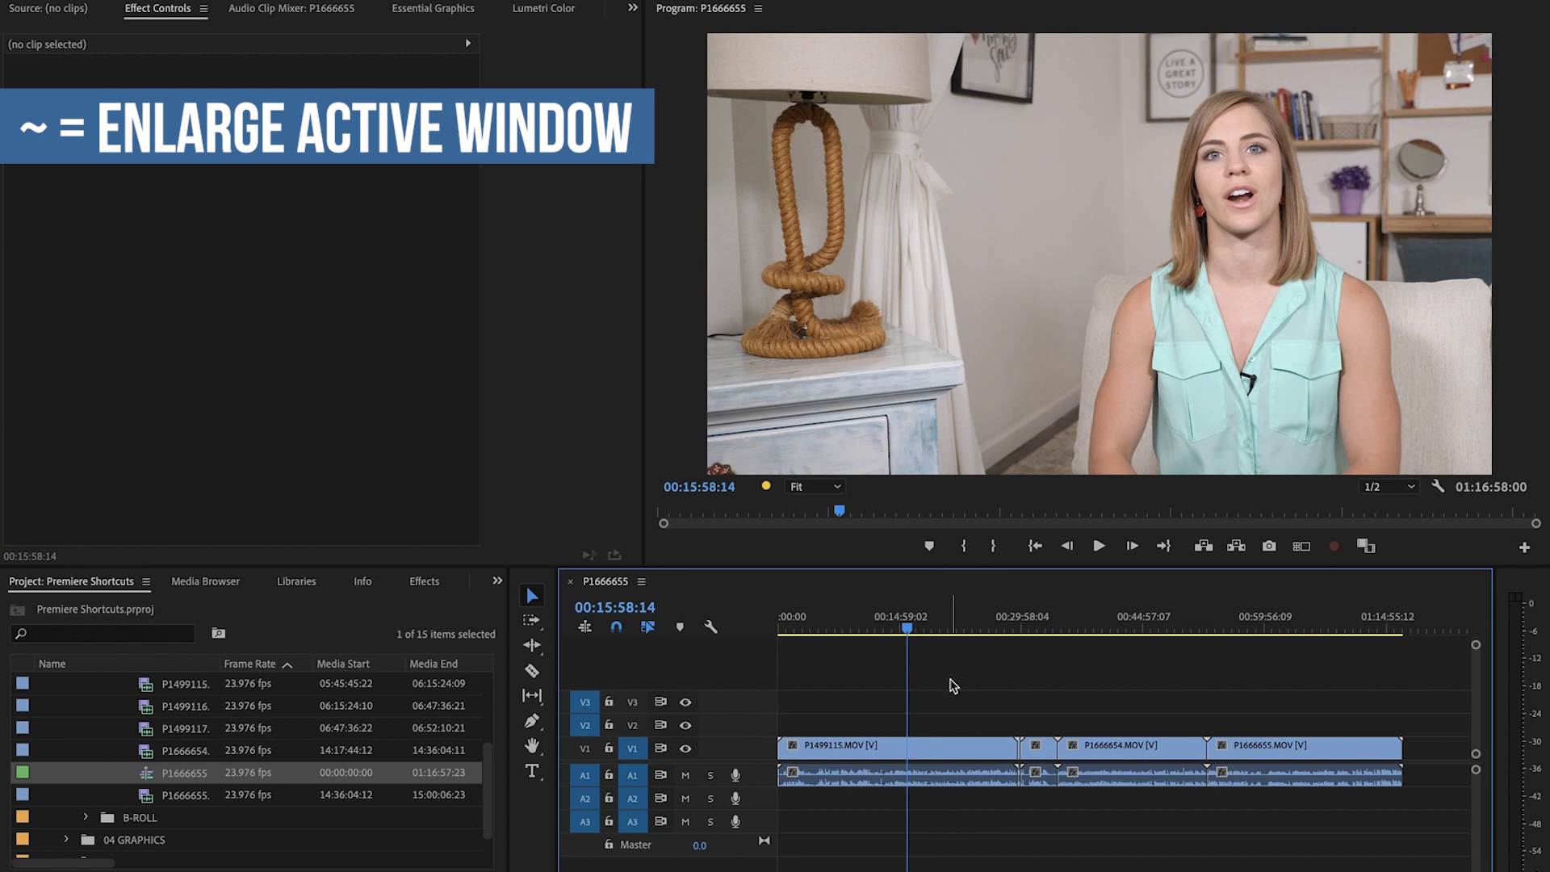
pyautogui.press('`')
pyautogui.press('`')
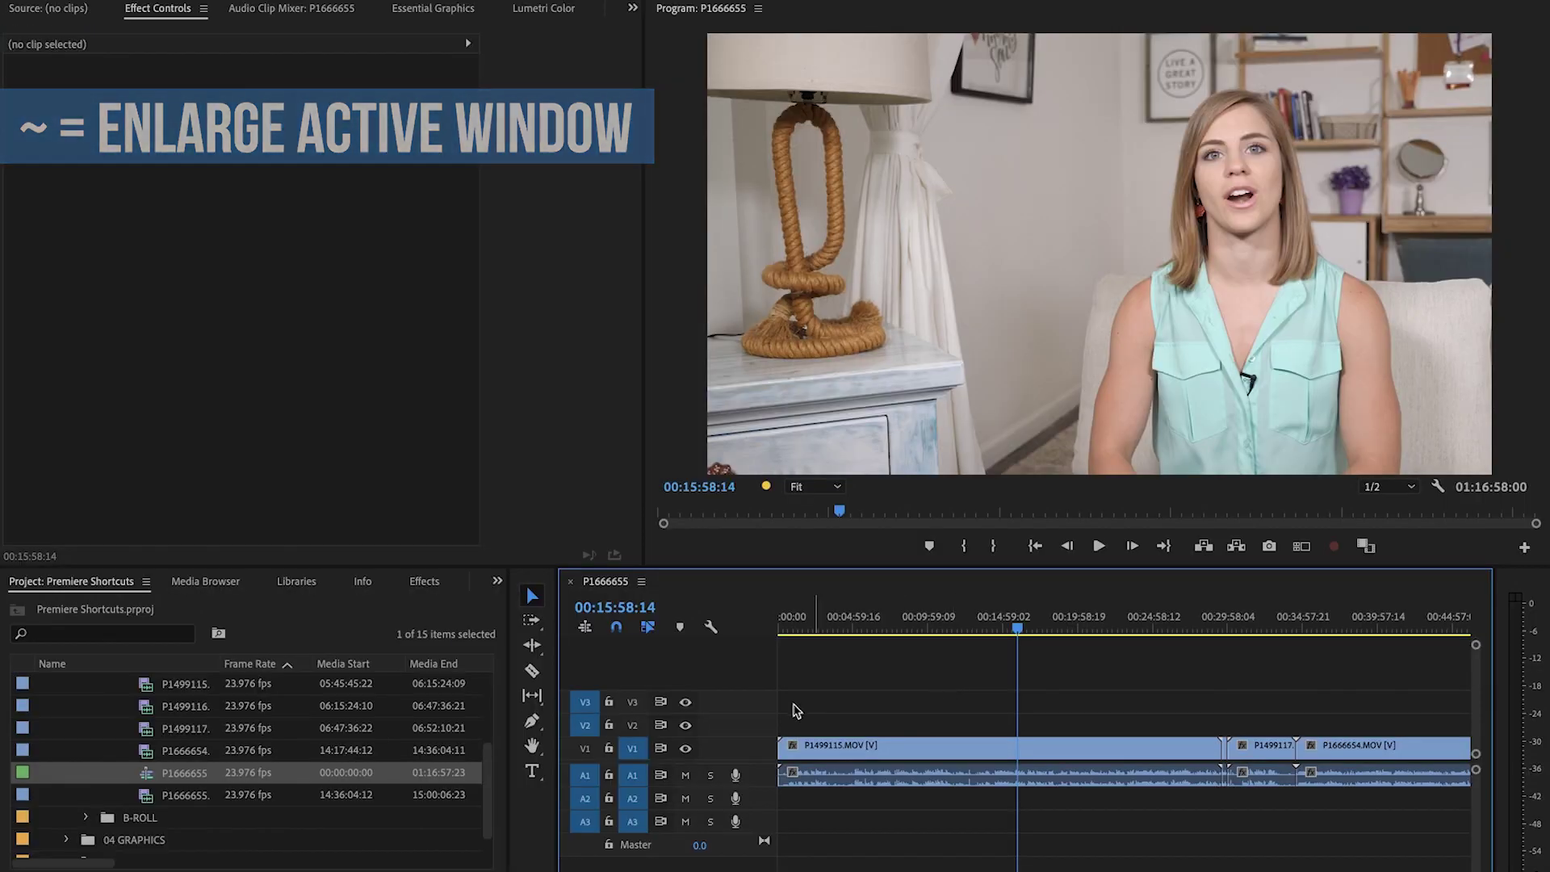
pyautogui.click(352, 627)
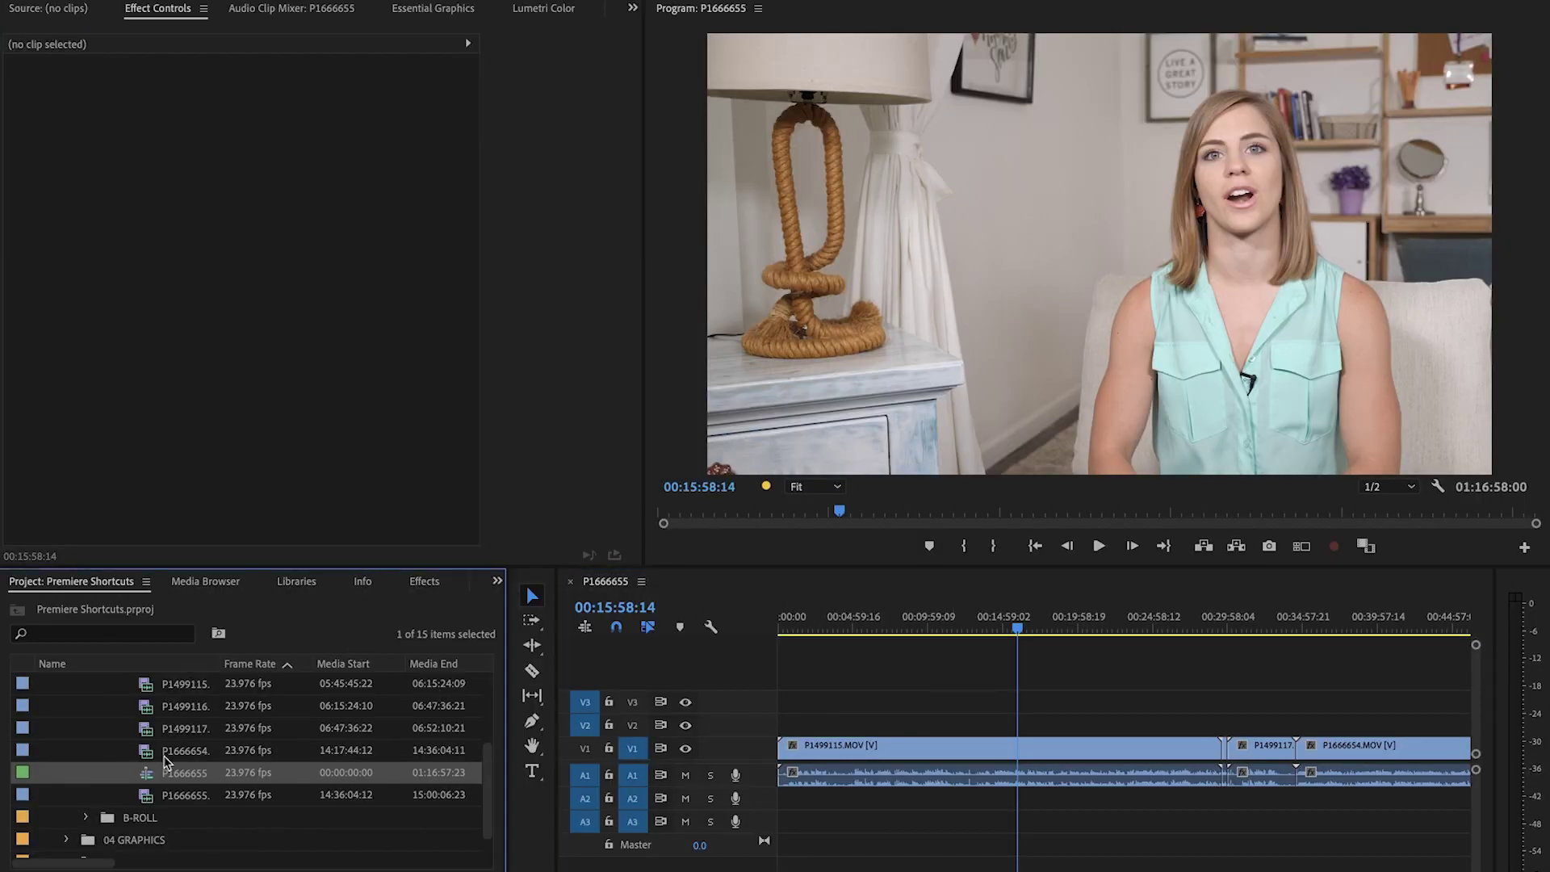
pyautogui.press('`')
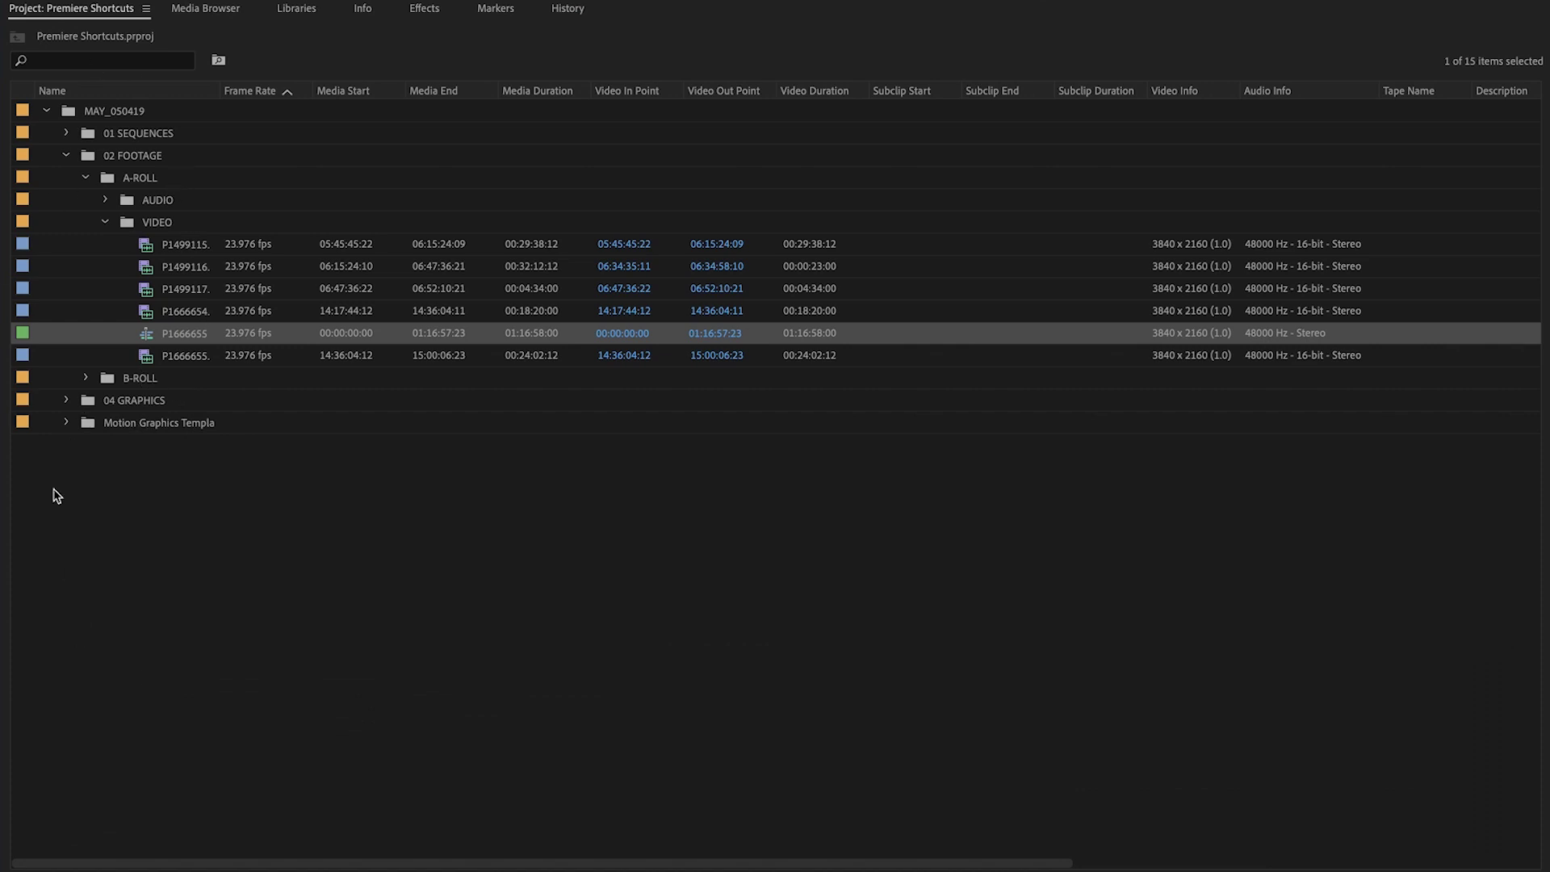
pyautogui.press('`')
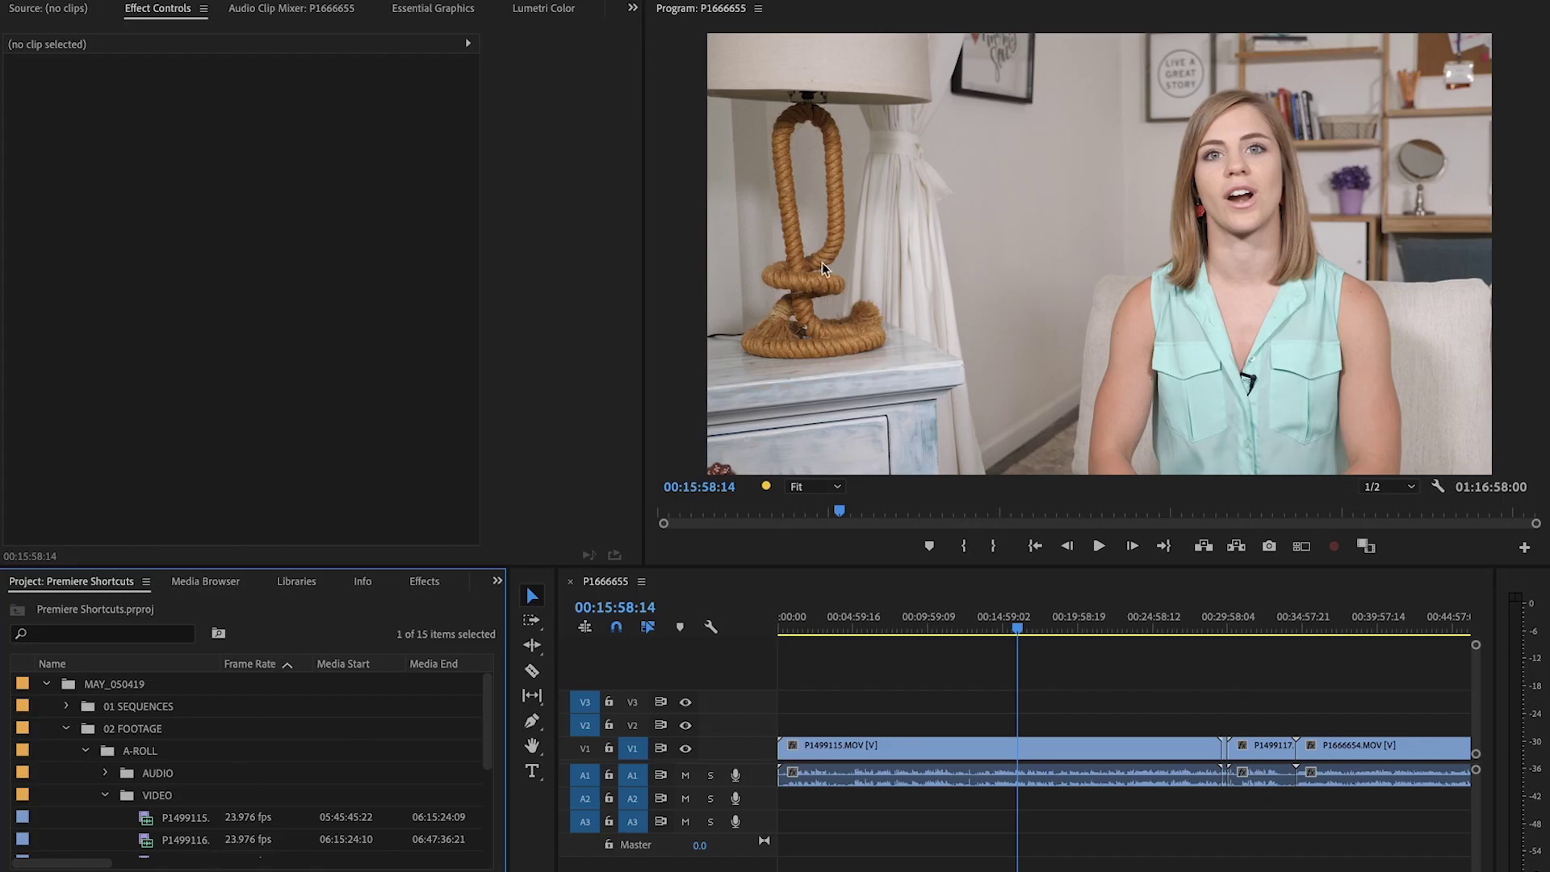
pyautogui.press('`')
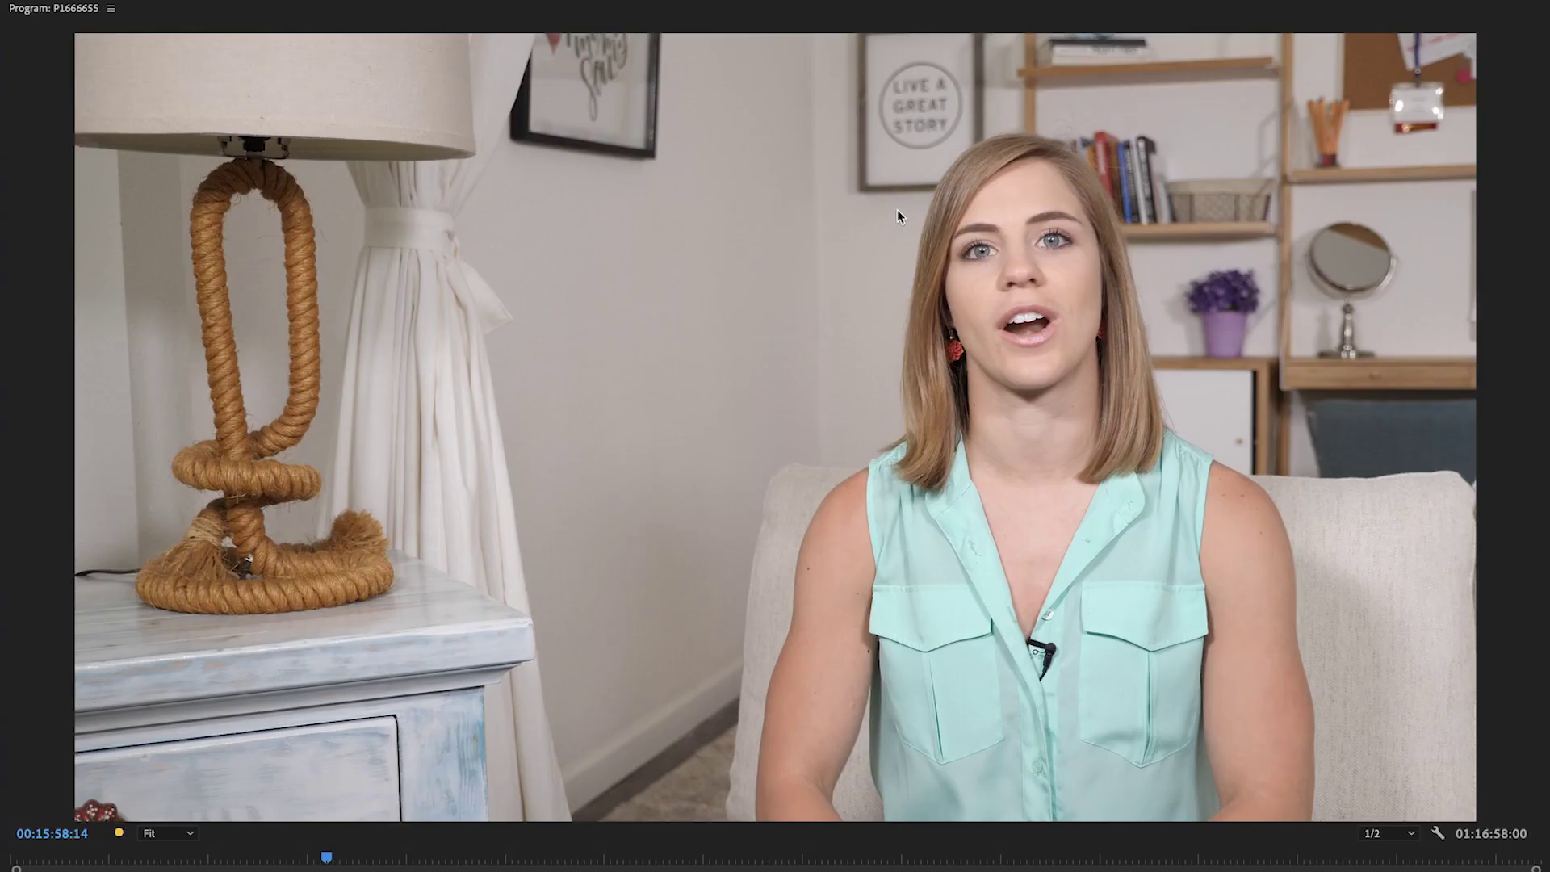
pyautogui.press('`')
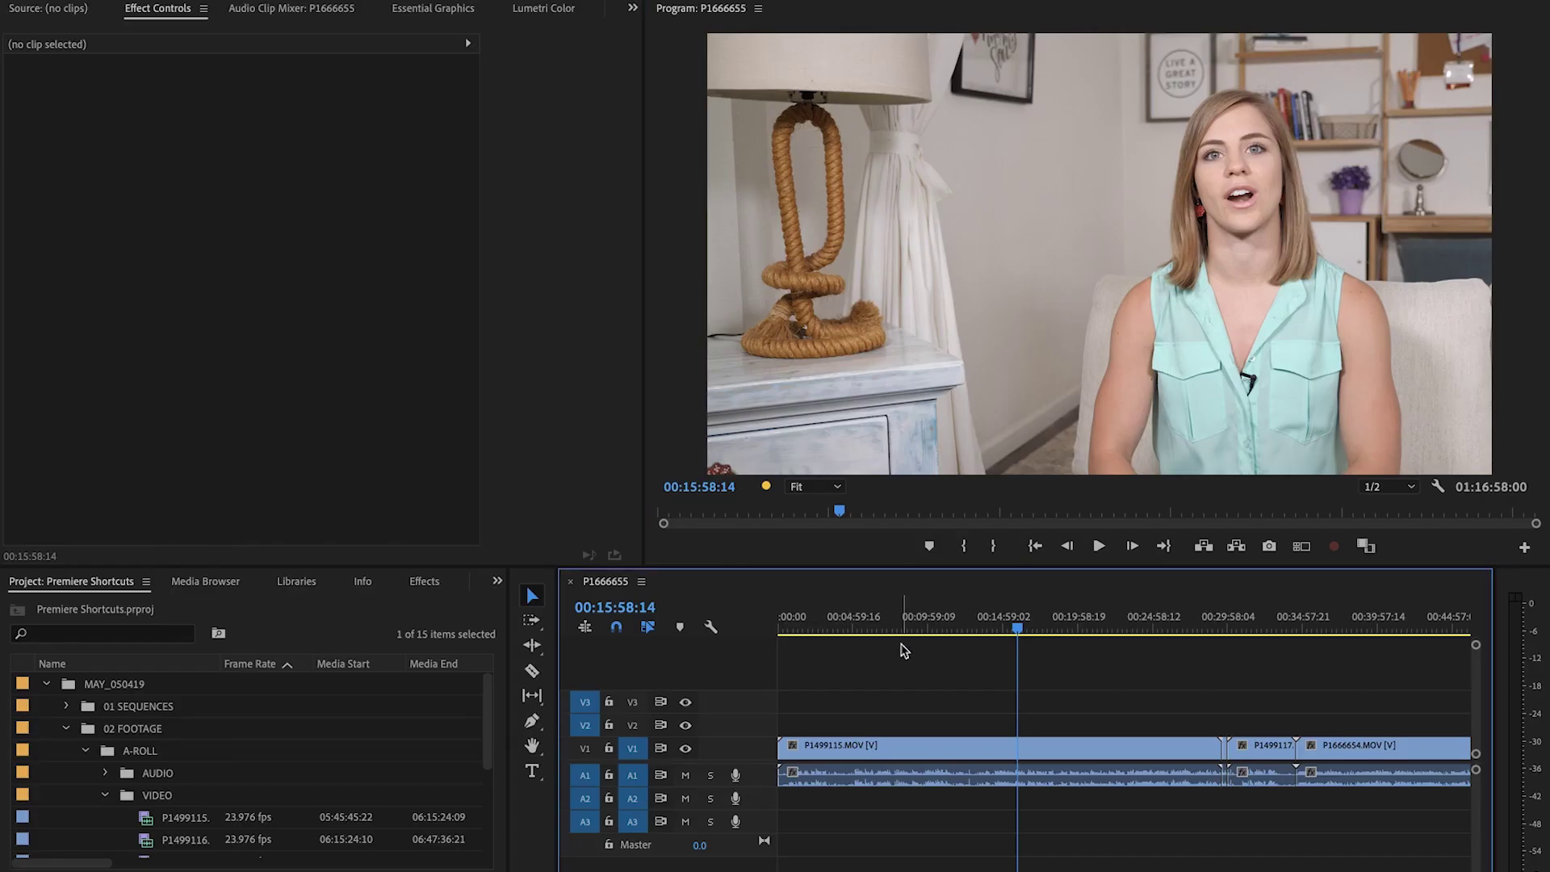
pyautogui.doubleClick(145, 825)
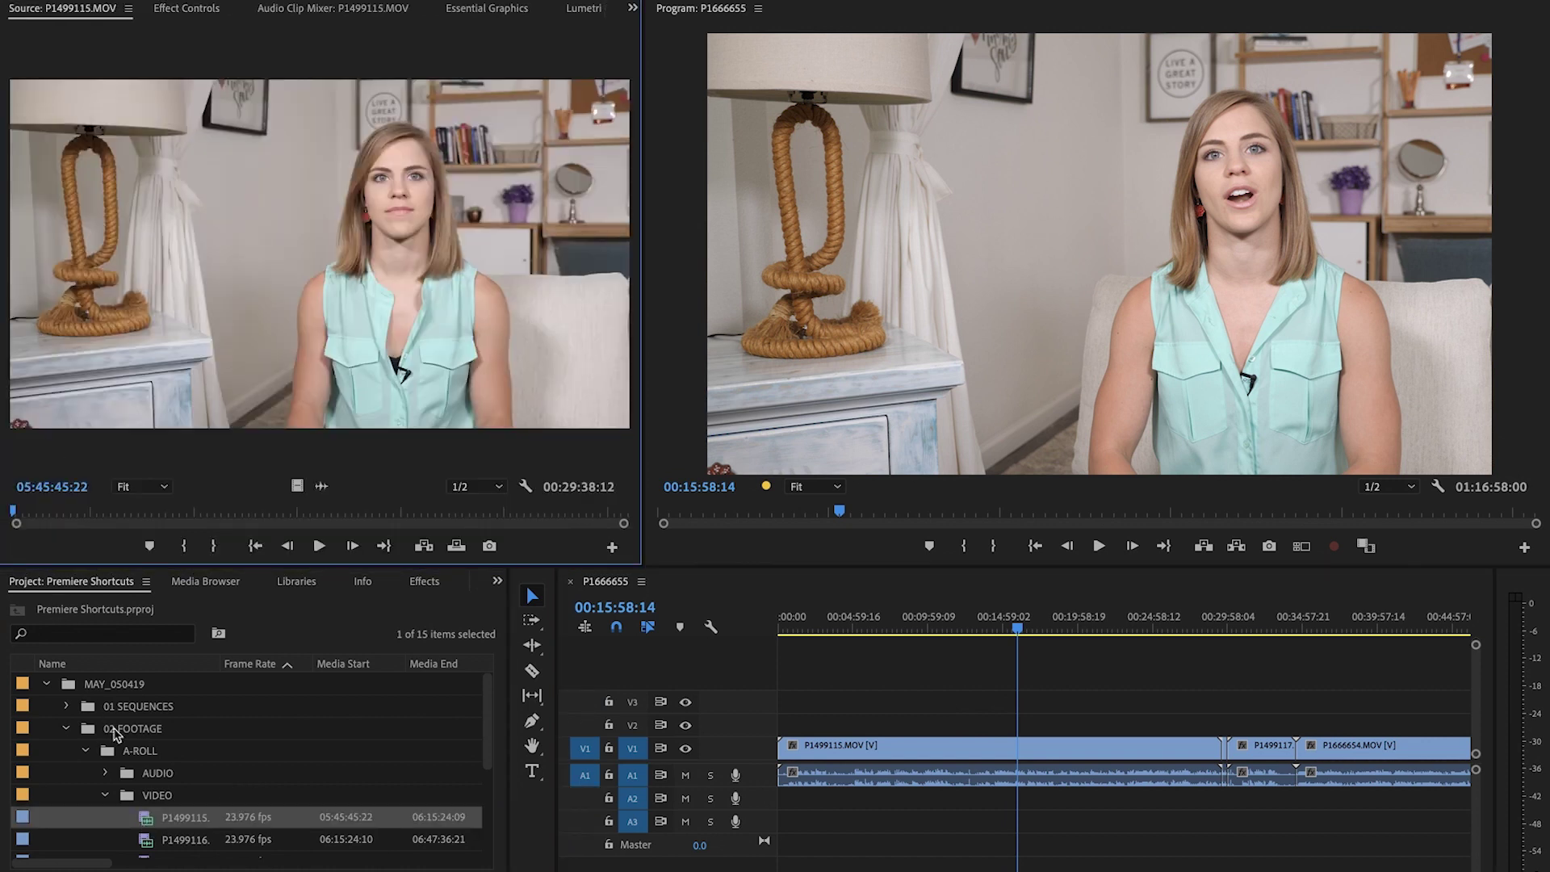
# - Mark a 00:05:00:23 In-to-Out range of P1499115.MOV and drop it on V2 at 00:15:58:14
pyautogui.moveTo(36, 511); pyautogui.dragTo(177, 511)
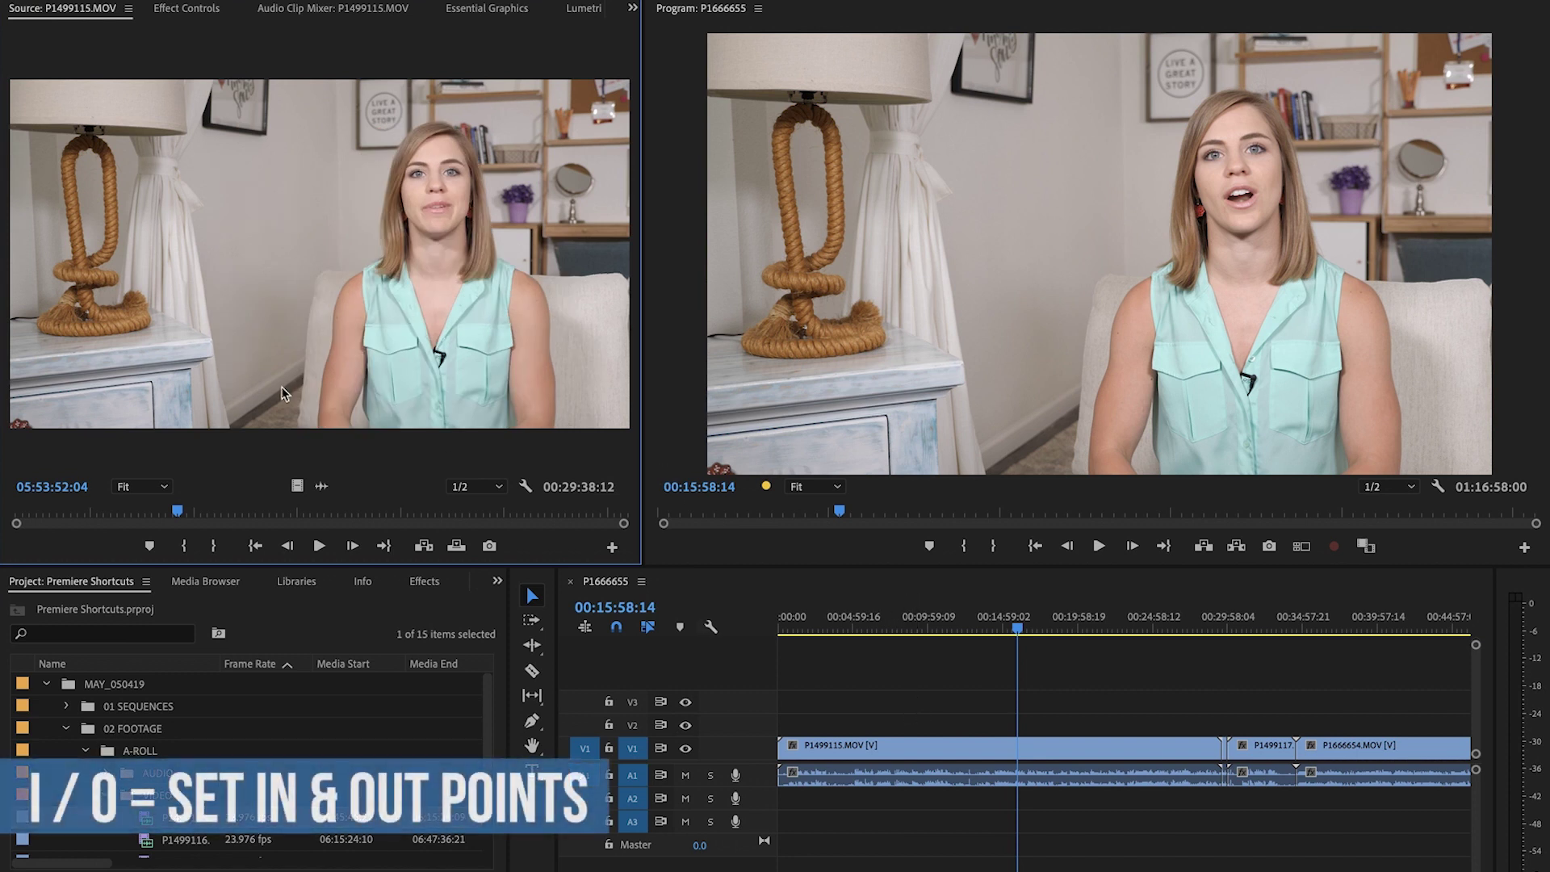
pyautogui.press('i')
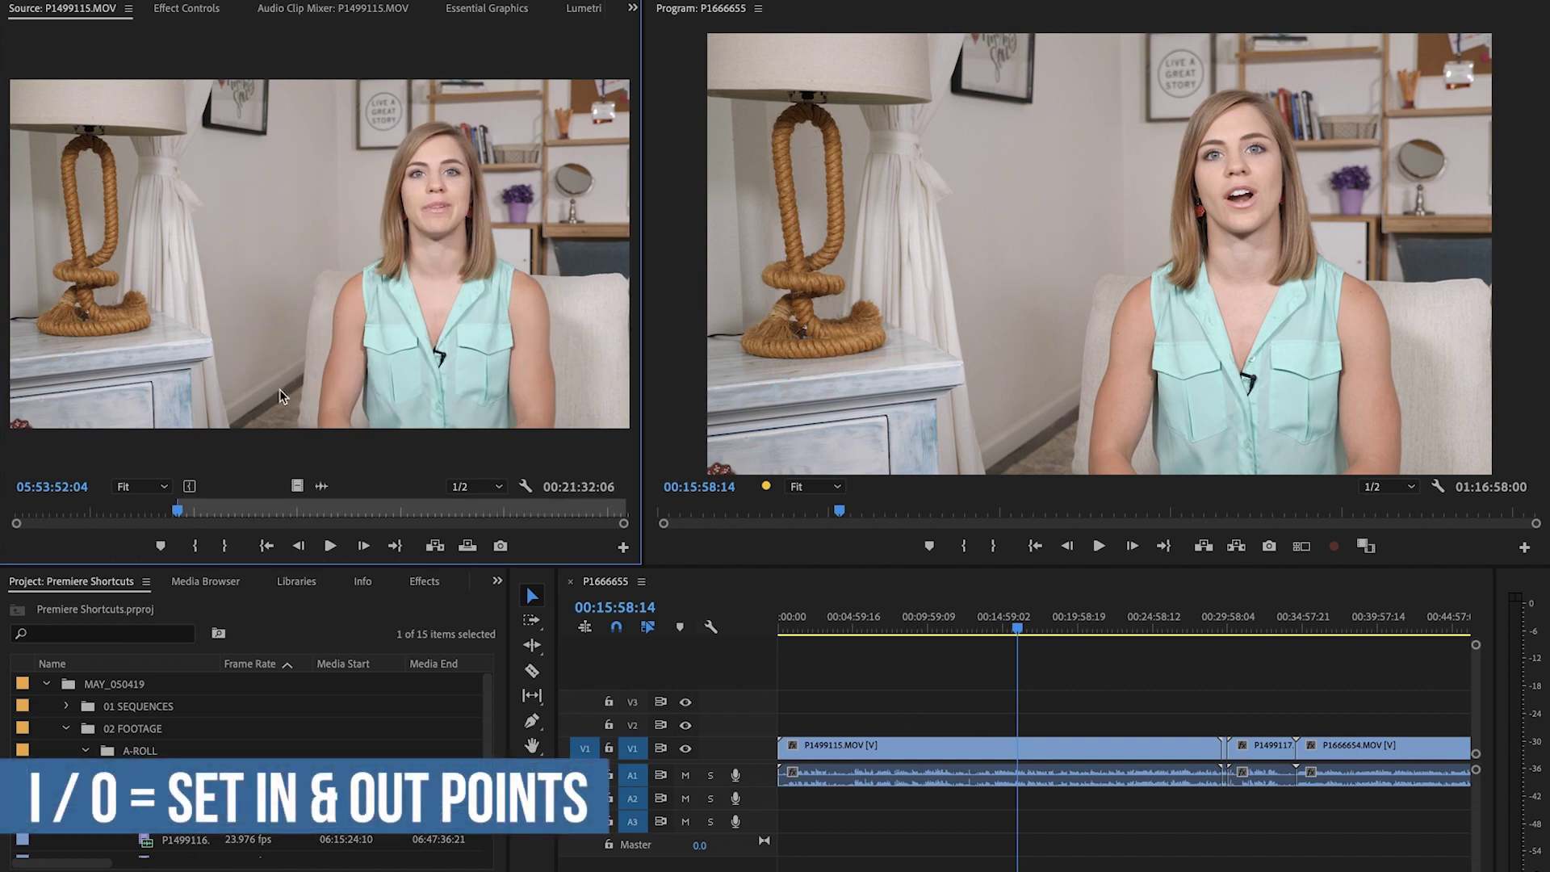
pyautogui.click(283, 509)
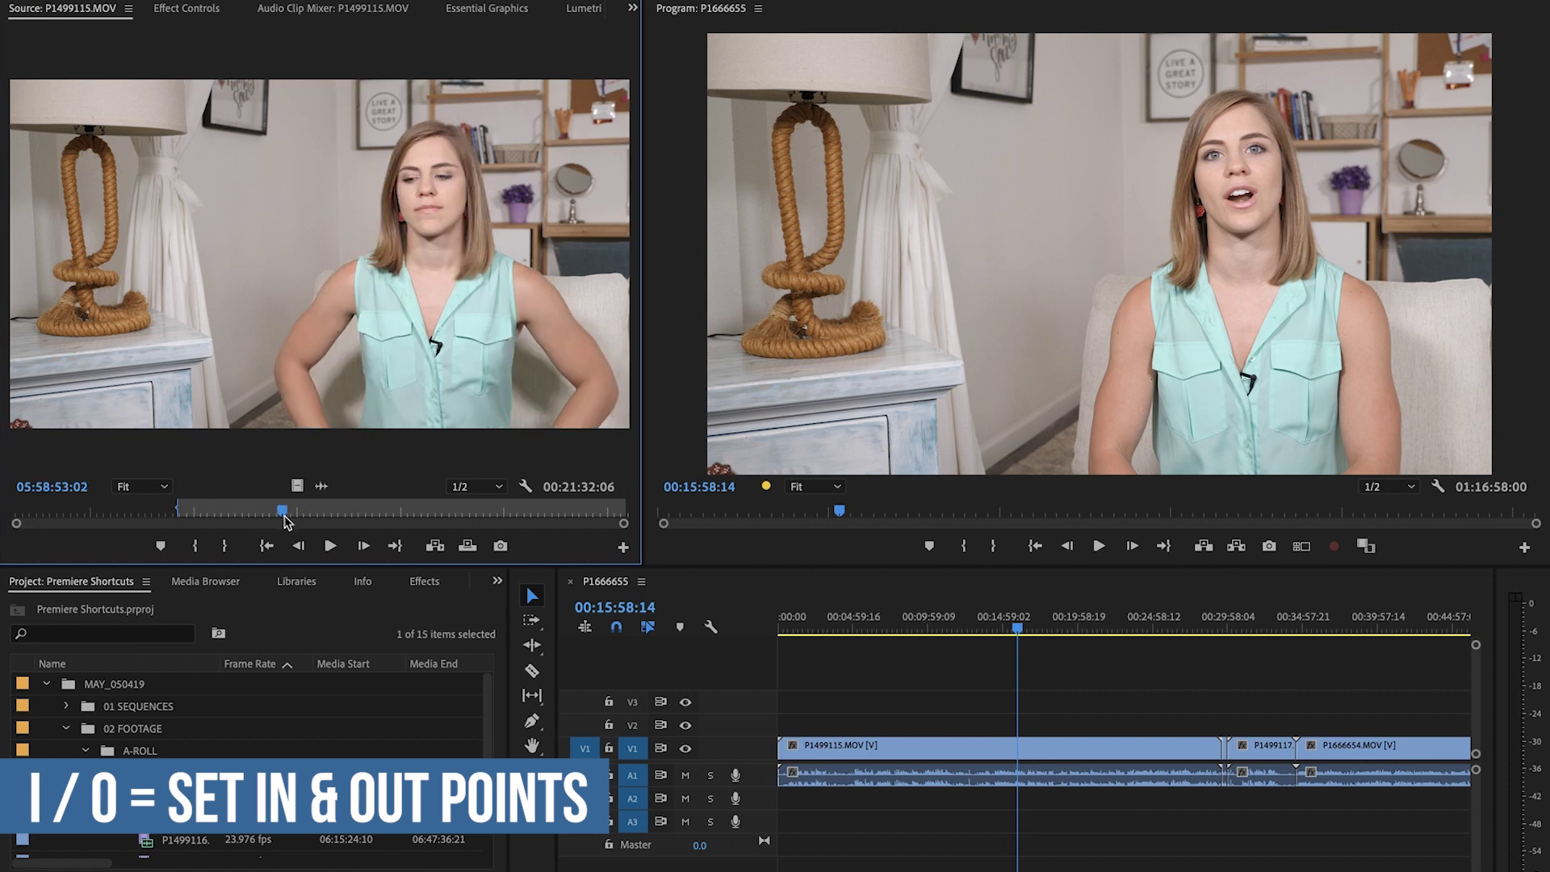
pyautogui.press('o')
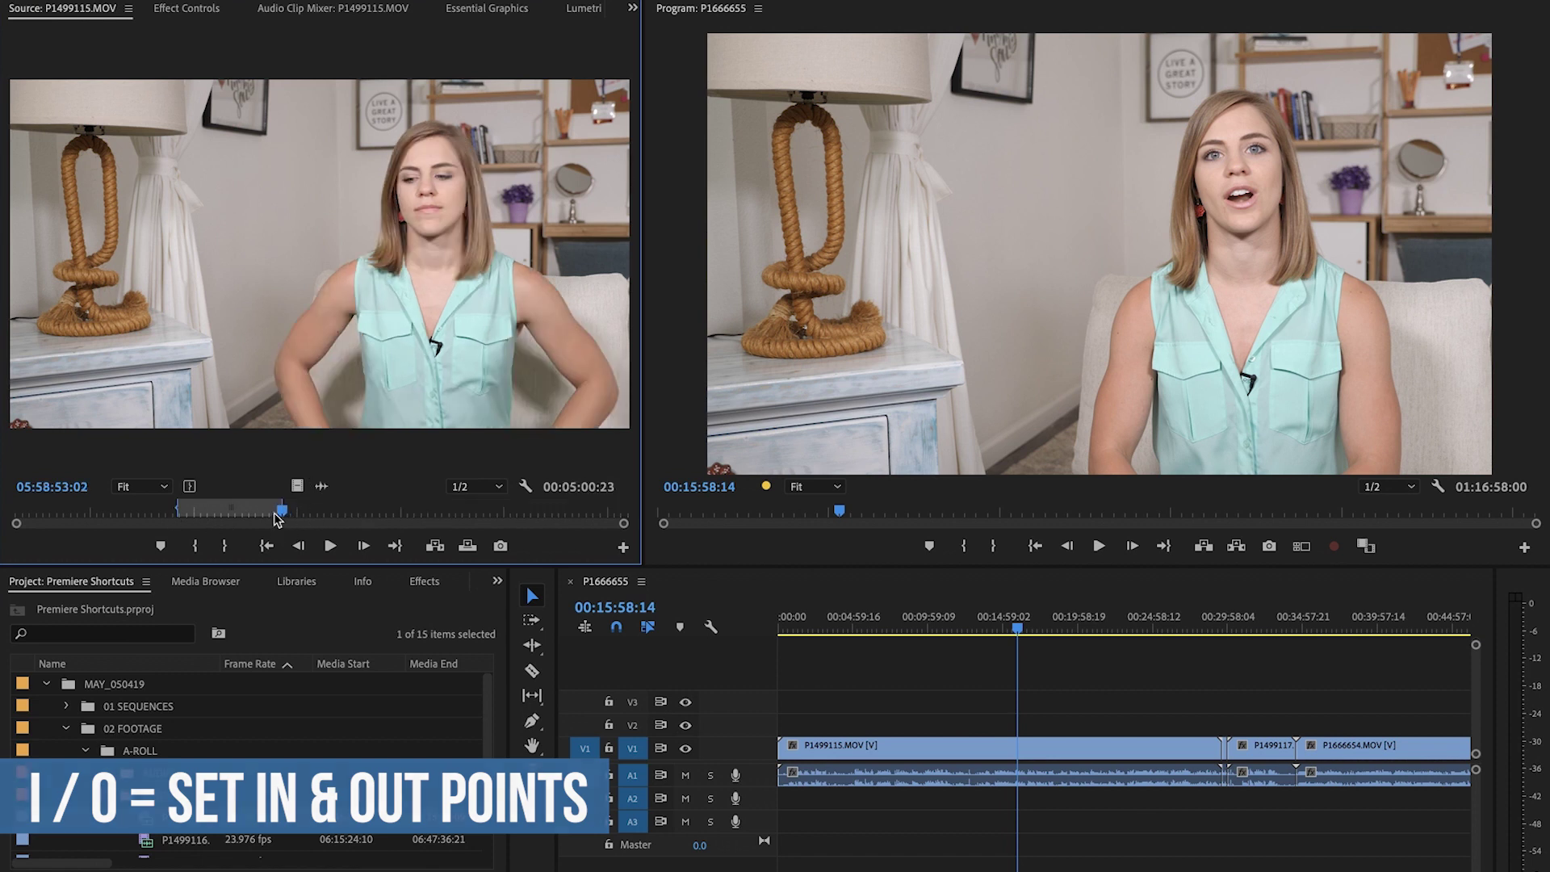
pyautogui.moveTo(397, 268); pyautogui.dragTo(1022, 729)
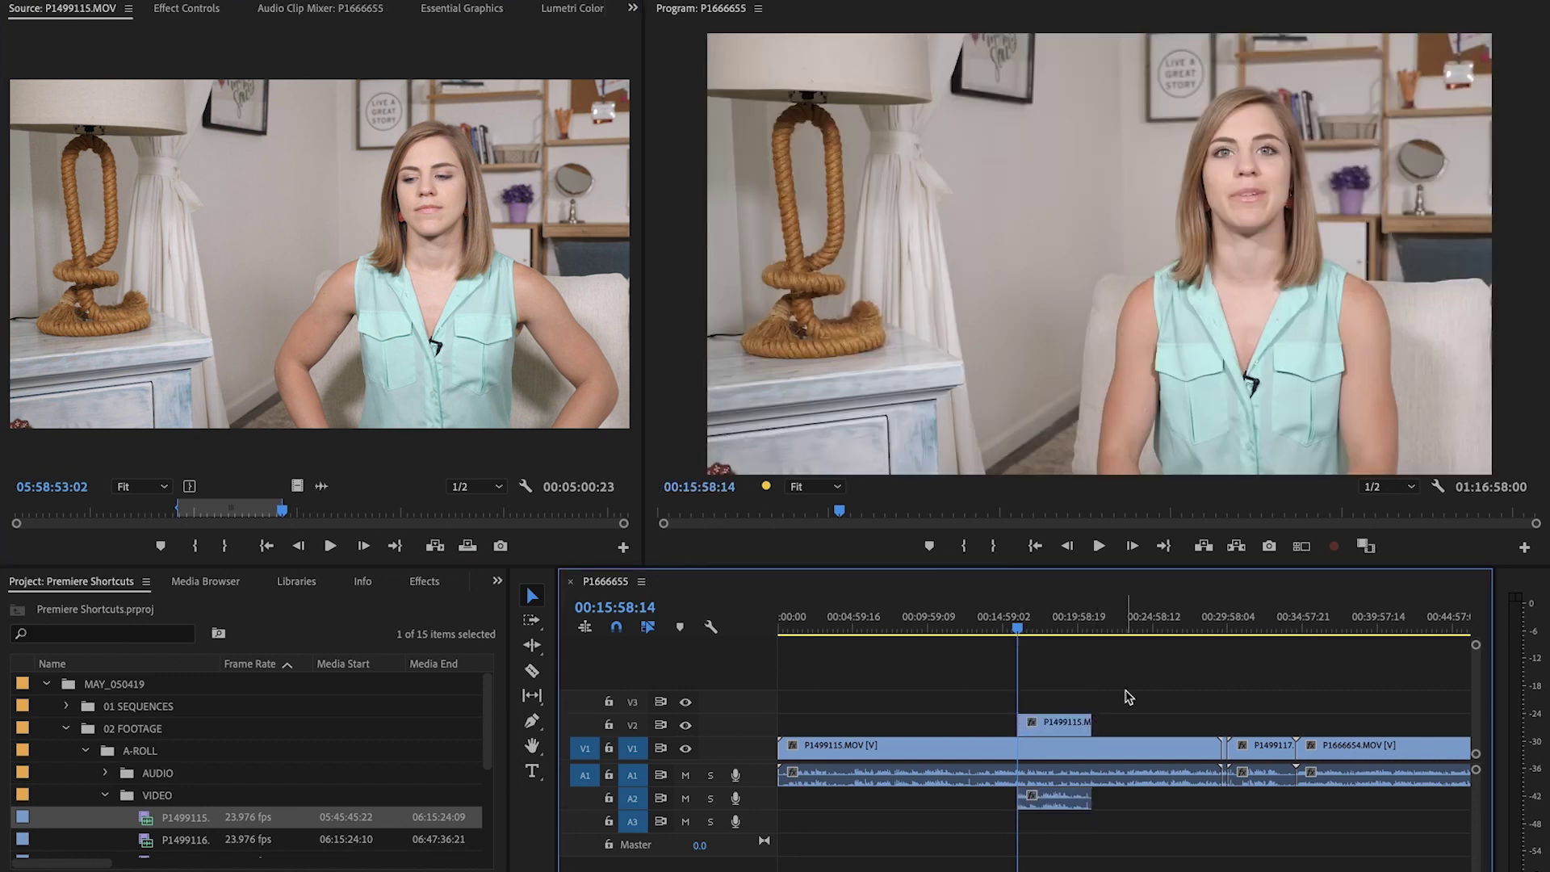
# - Undo the V2 drop, then try insert (,) and overwrite (.) edits, undoing each one
pyautogui.hotkey('ctrl', 'z')
pyautogui.press(',')
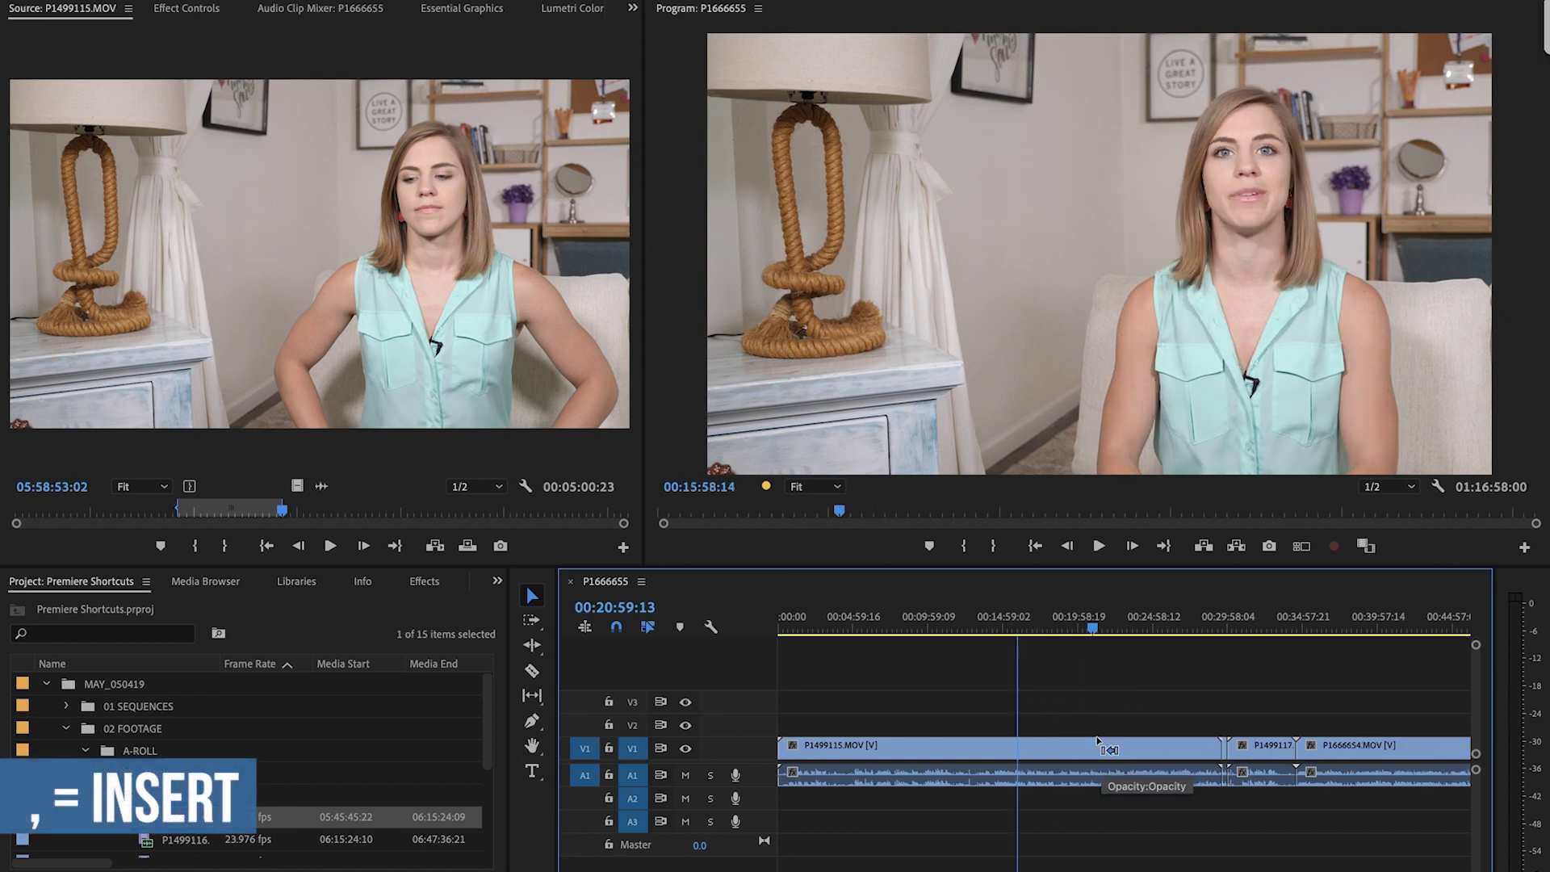
pyautogui.hotkey('ctrl', 'z')
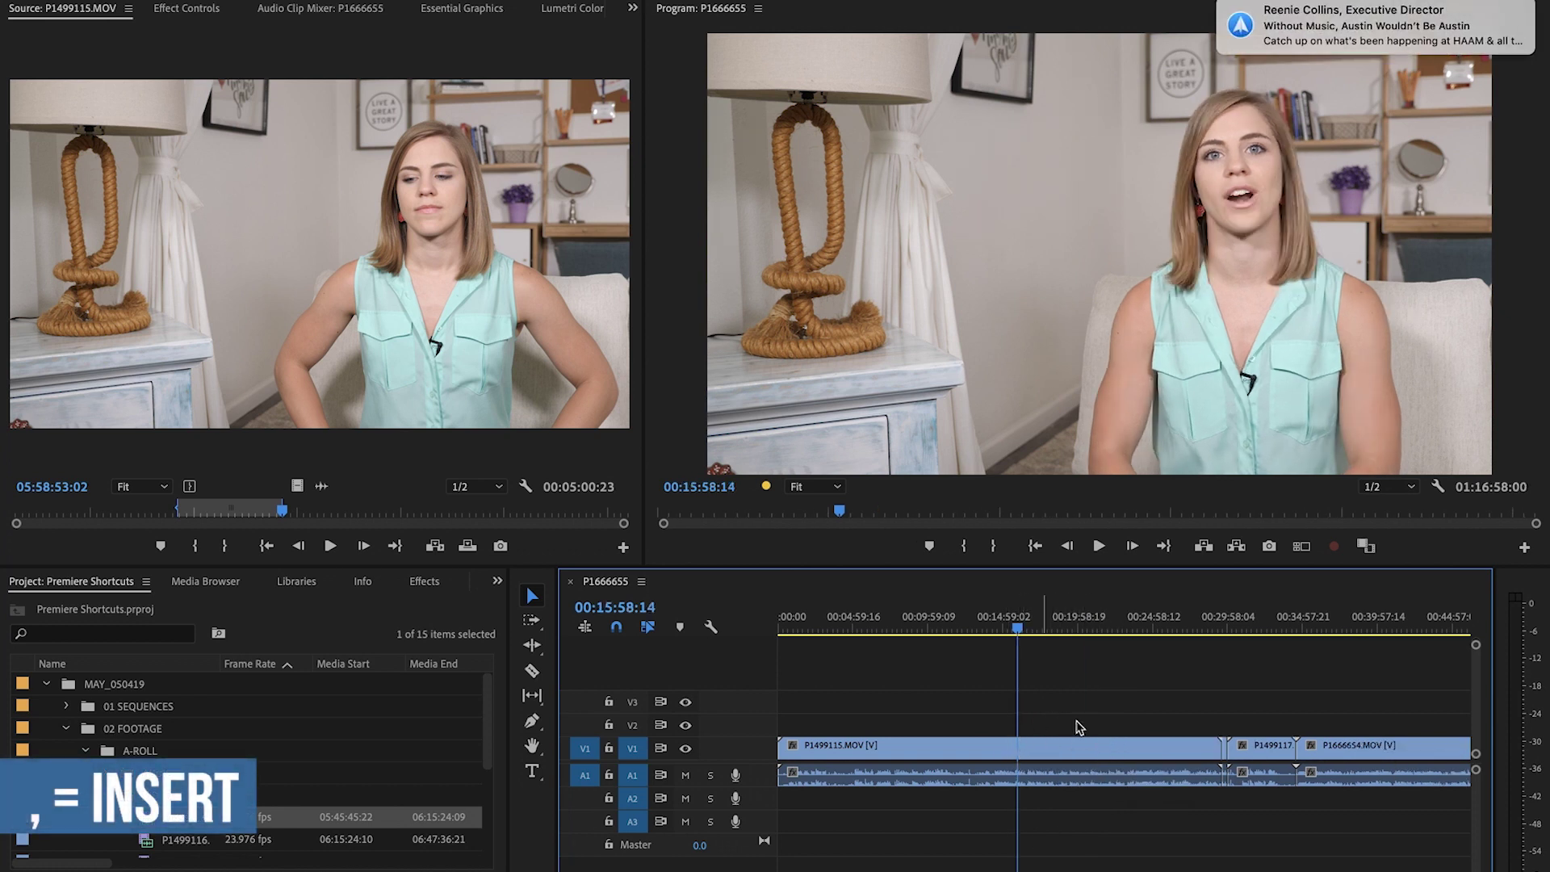
pyautogui.press(',')
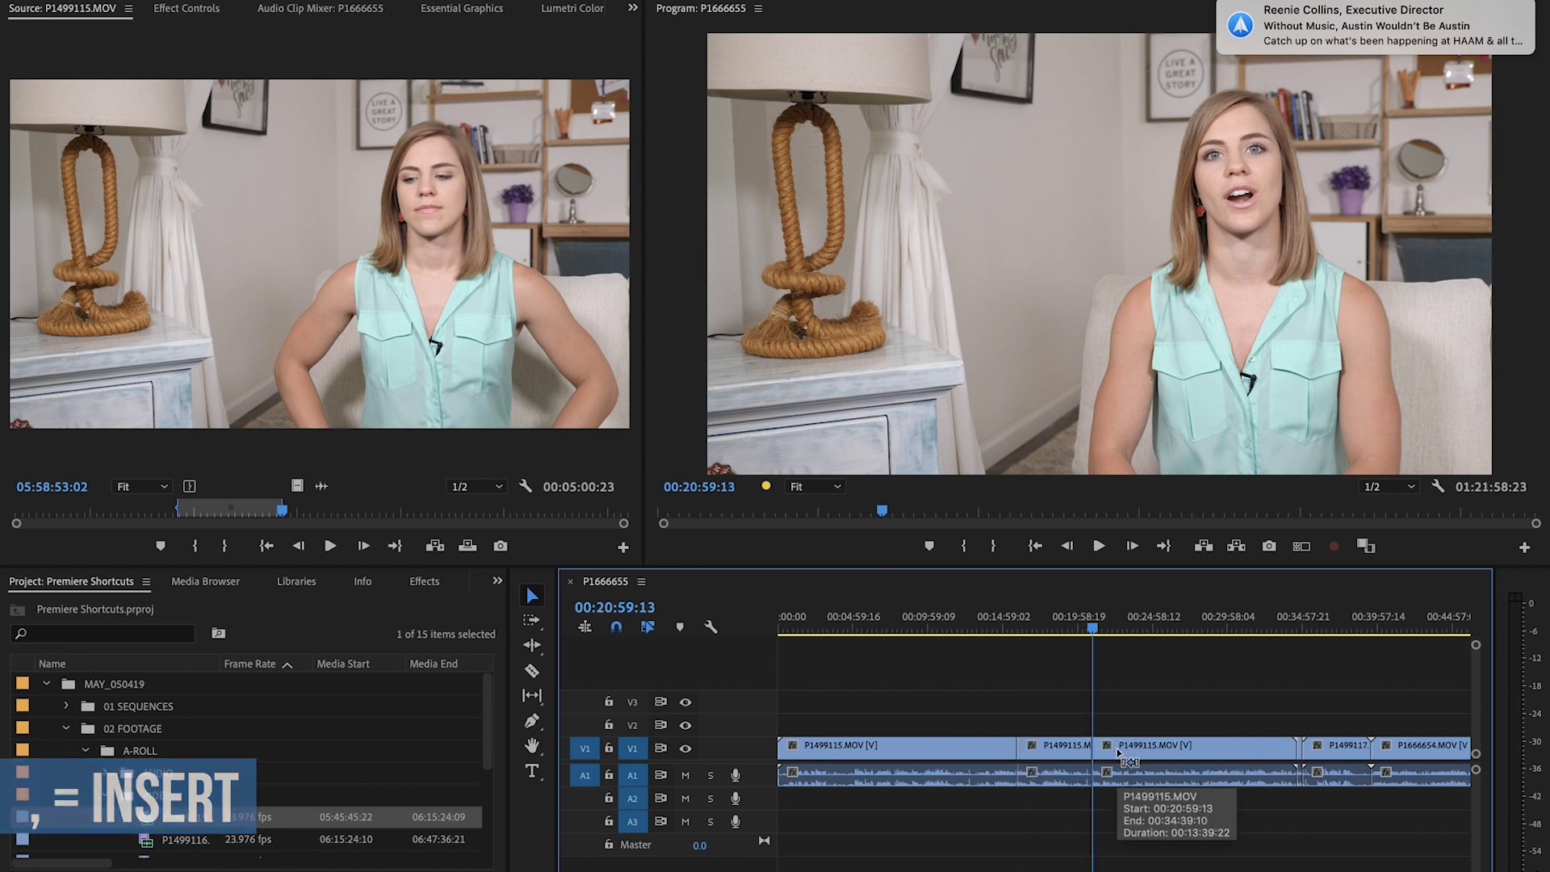
pyautogui.hotkey('ctrl', 'z')
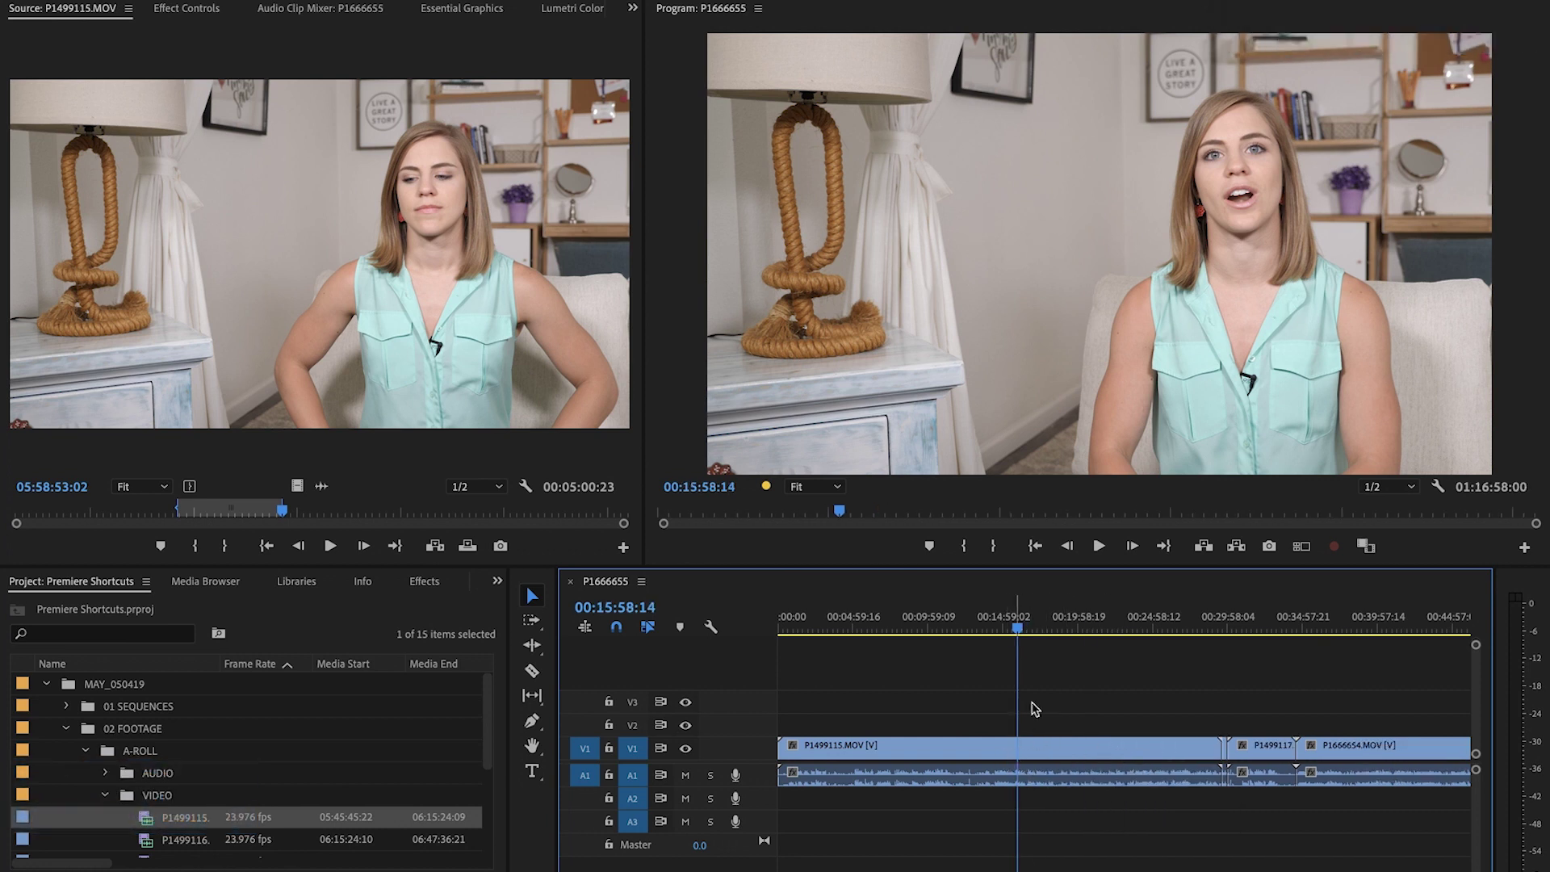
pyautogui.press('.')
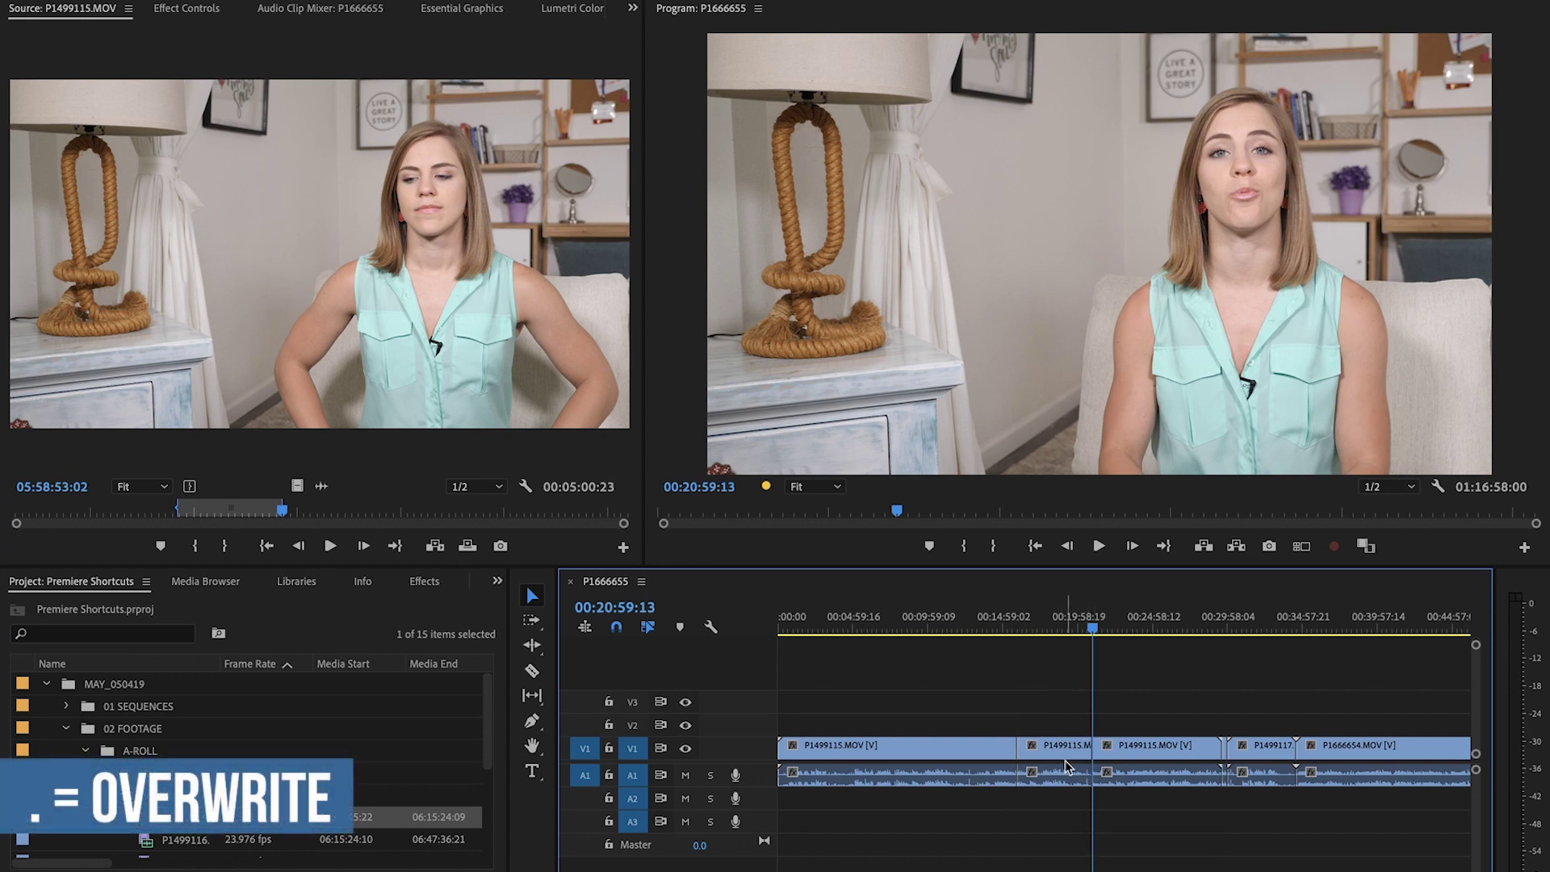
pyautogui.hotkey('ctrl', 'z')
# - Refocus the timeline, fit the whole sequence, and set an In point before moving to the sequence end
pyautogui.click(498, 369)
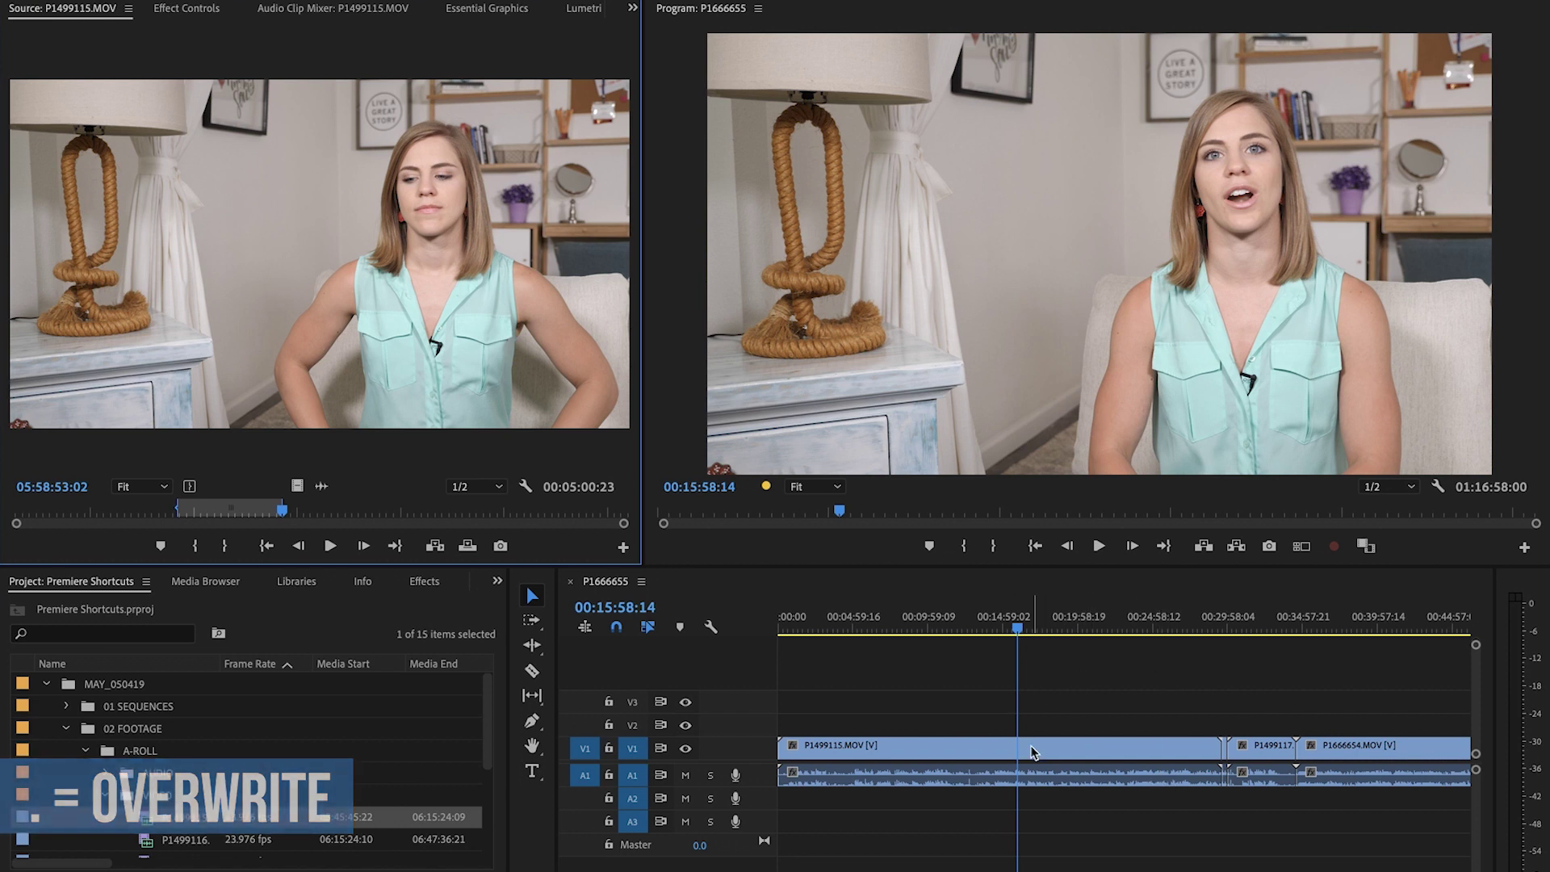
pyautogui.click(1110, 724)
pyautogui.press('\\')
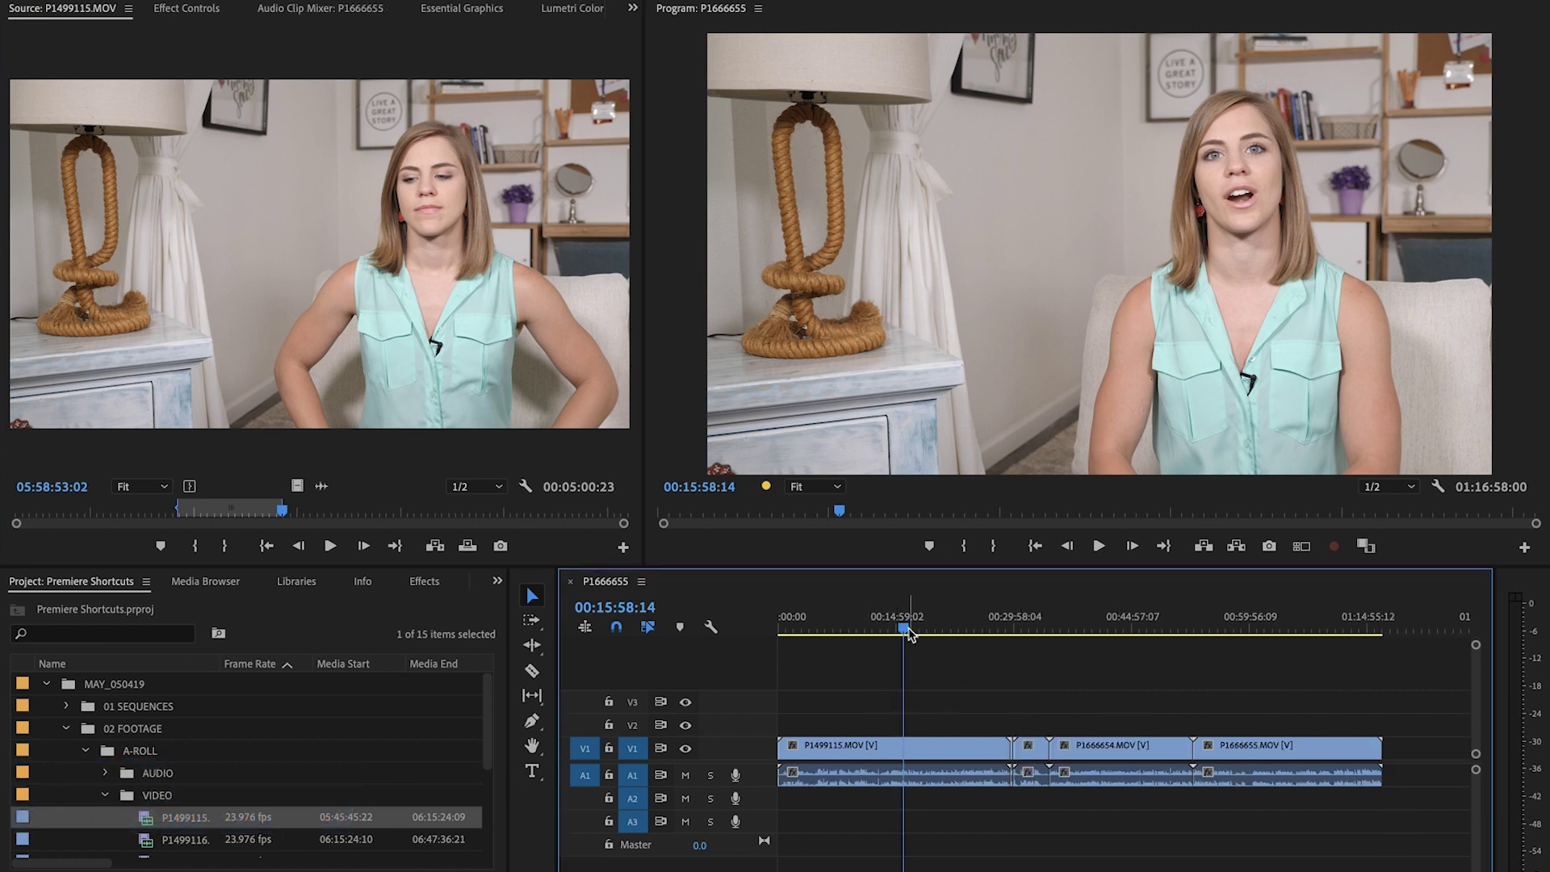
pyautogui.press('i')
pyautogui.click(1381, 626)
# - Set an Out point at the sequence end, then park the playhead at 00:00:49:03 in P1499115.MOV
pyautogui.press('o')
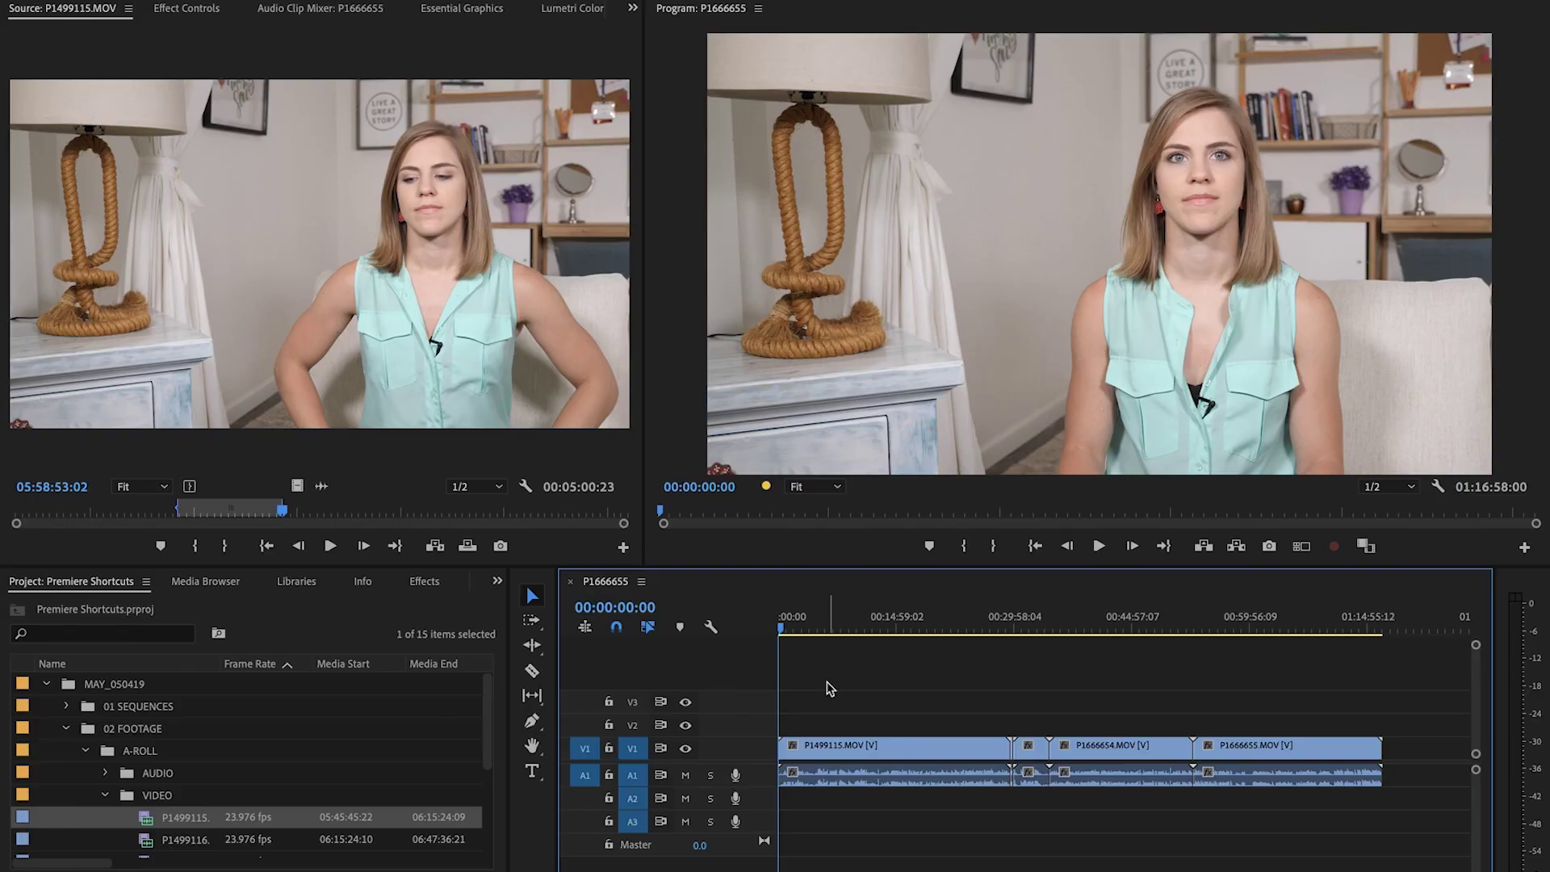
pyautogui.press('=')
pyautogui.press('=')
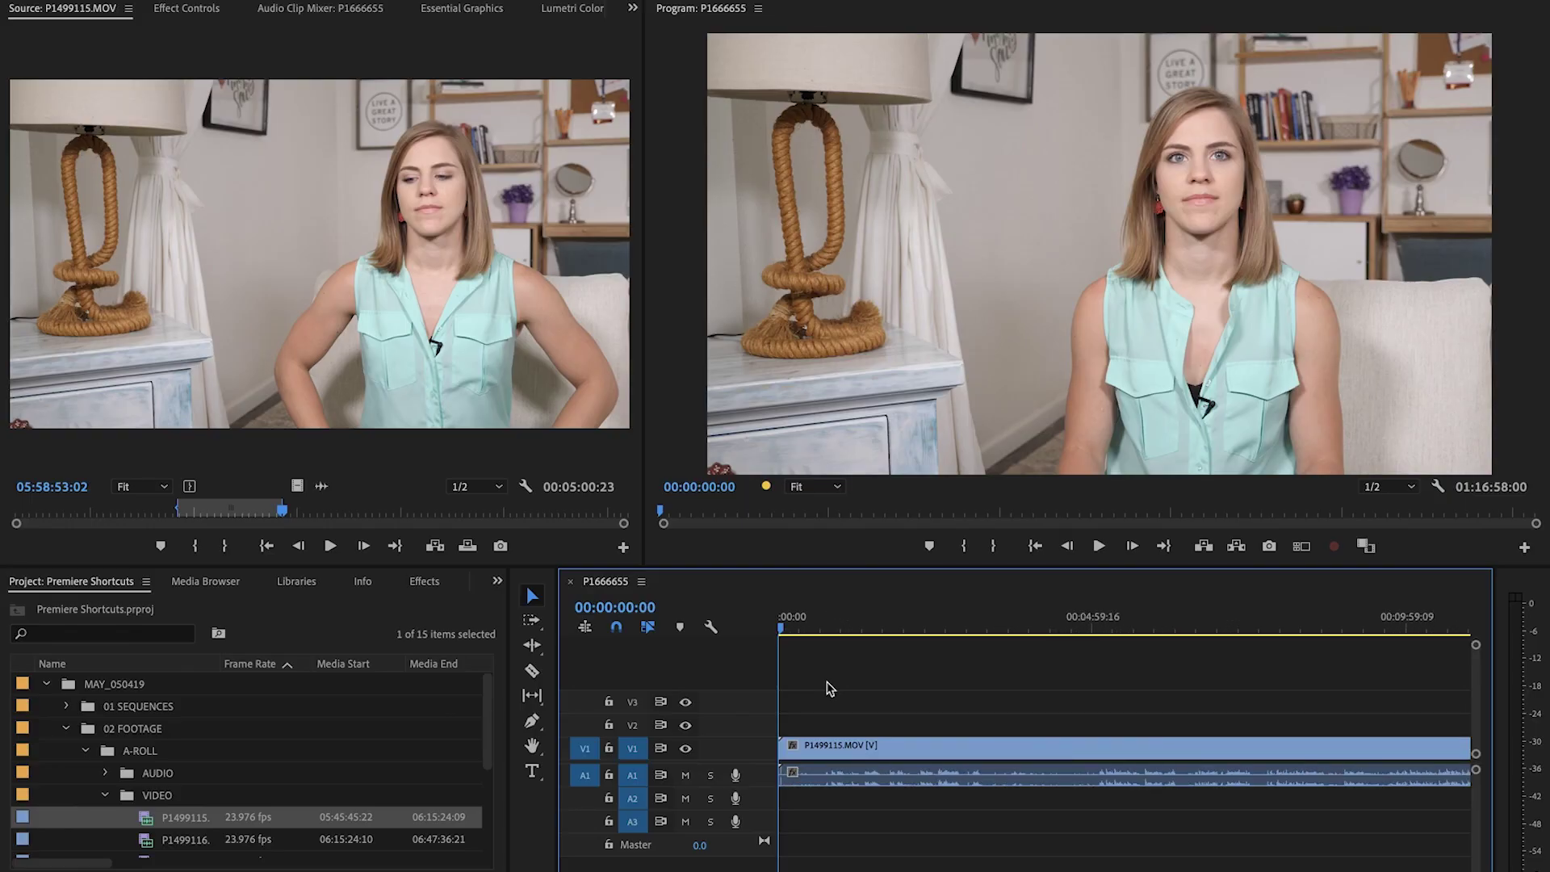
pyautogui.press('-')
pyautogui.press('-')
pyautogui.press('=')
pyautogui.press('=')
pyautogui.press('=')
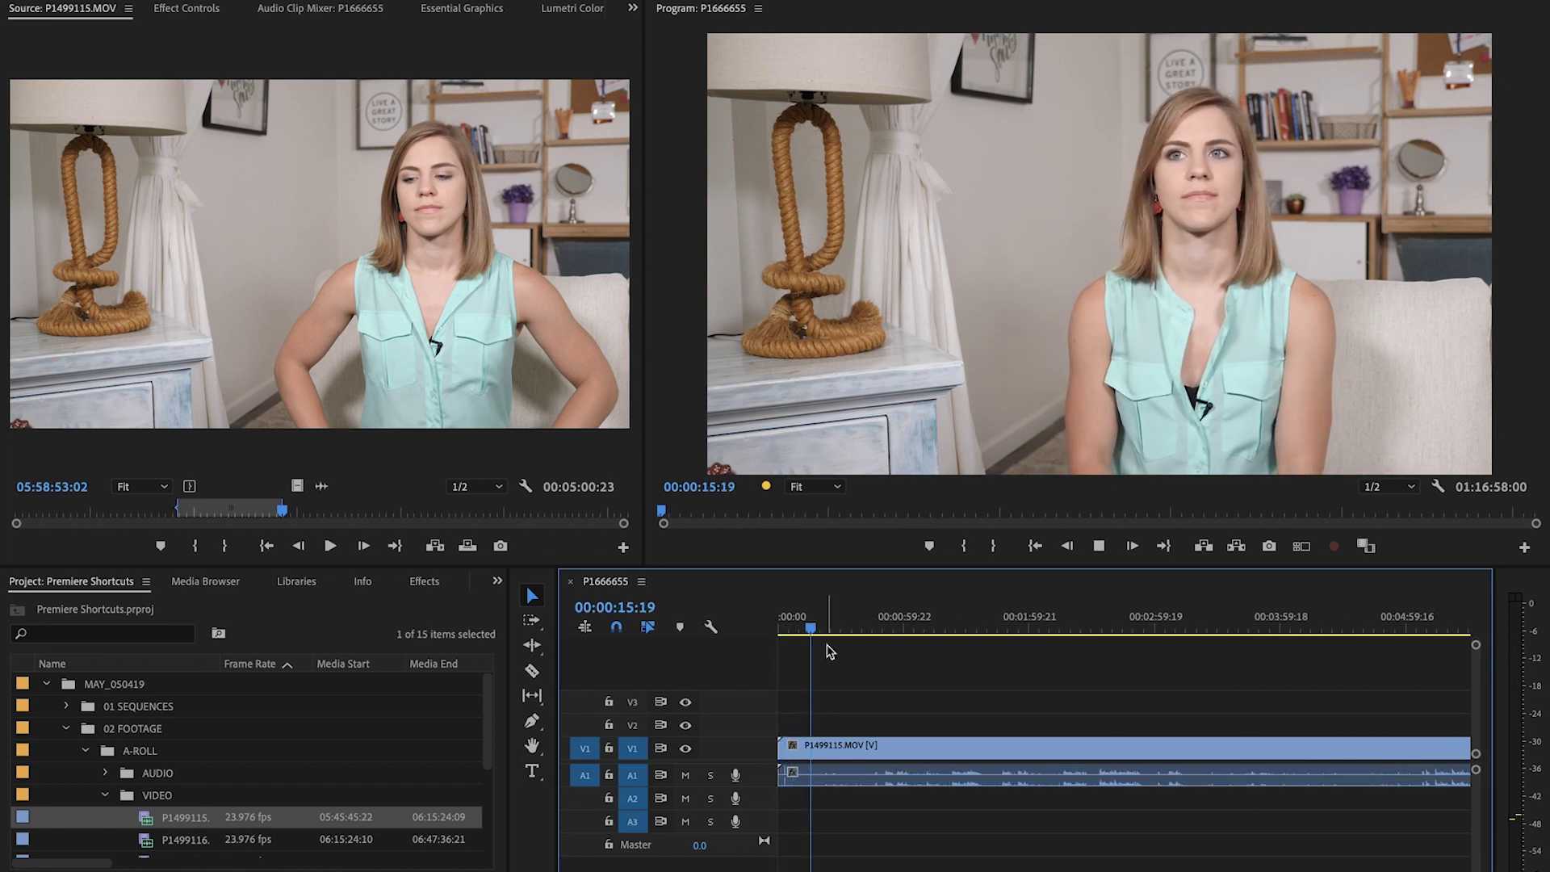
pyautogui.press('space')
pyautogui.moveTo(888, 640); pyautogui.dragTo(880, 740)
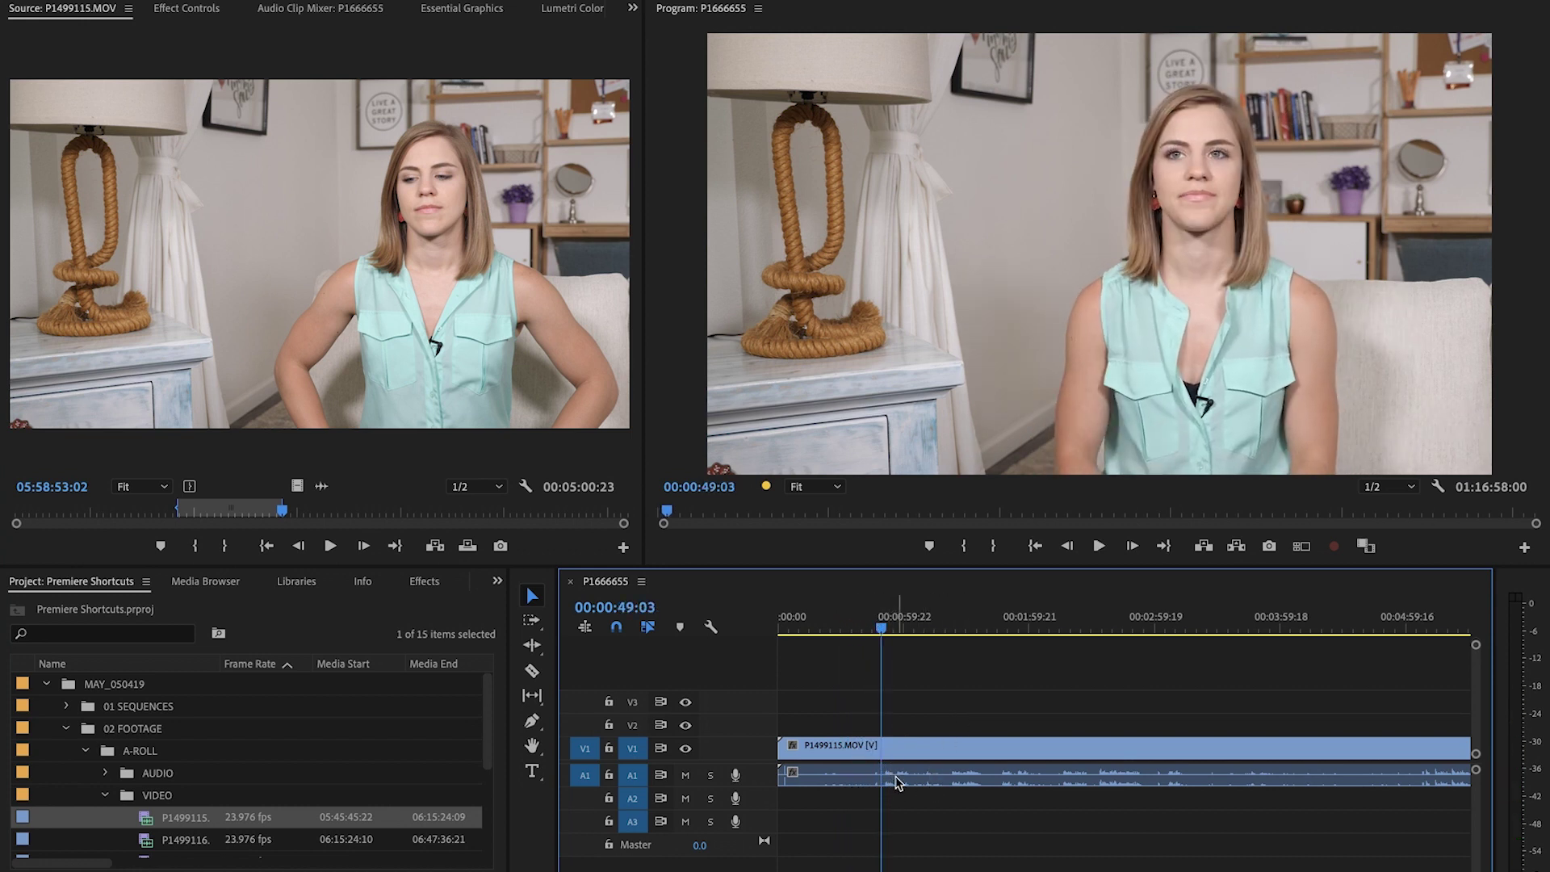
pyautogui.press('=')
pyautogui.press('-')
pyautogui.press('=')
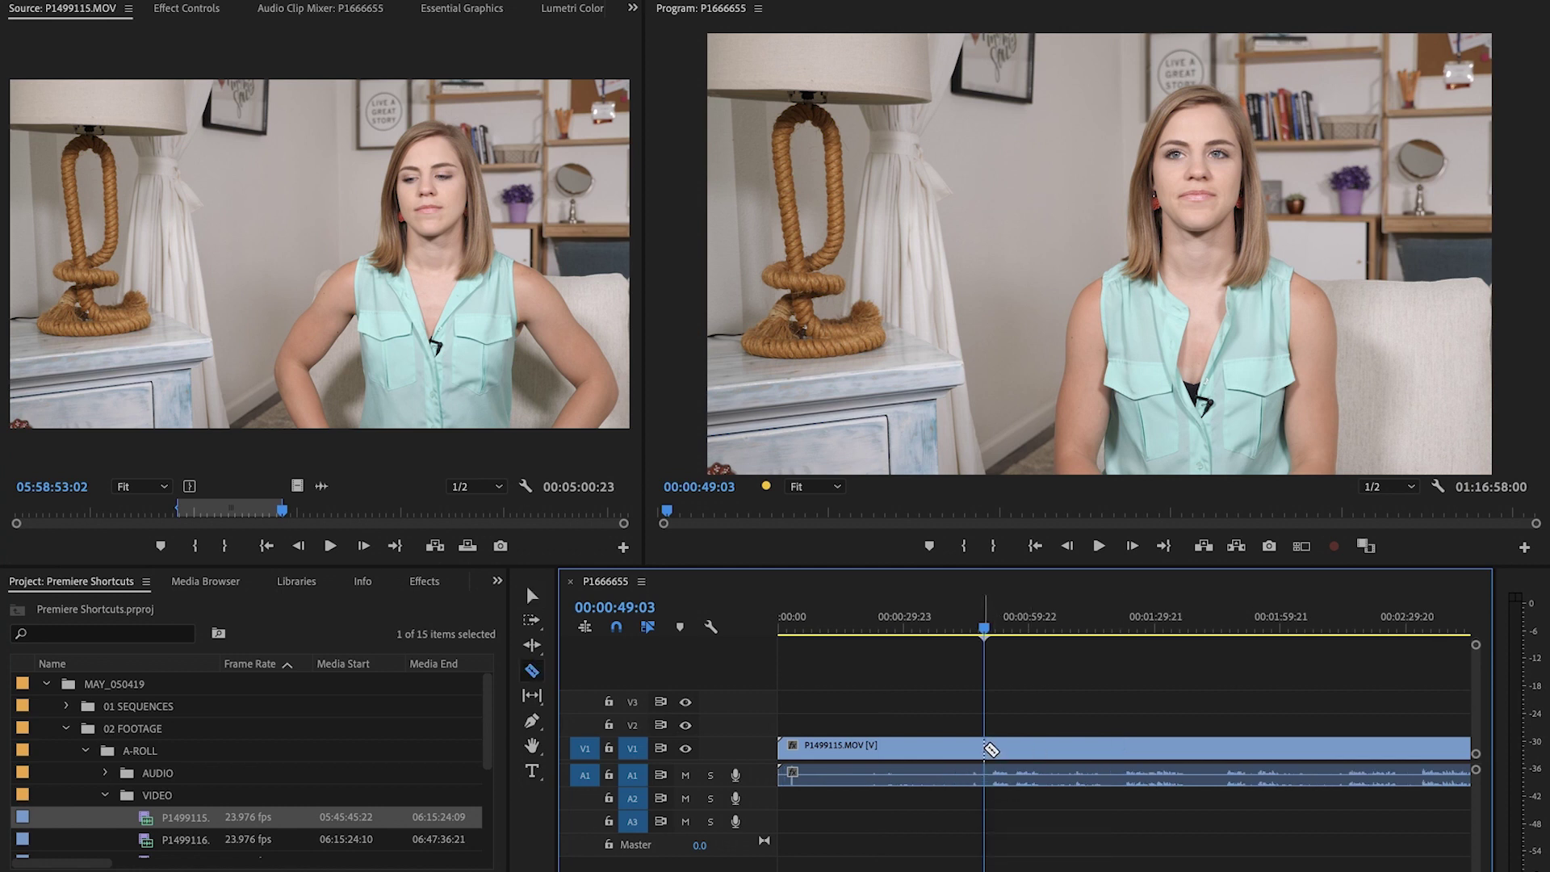
# - Razor P1499115.MOV at 00:00:49:03, delete the opening piece and close its gap
pyautogui.click(985, 747)
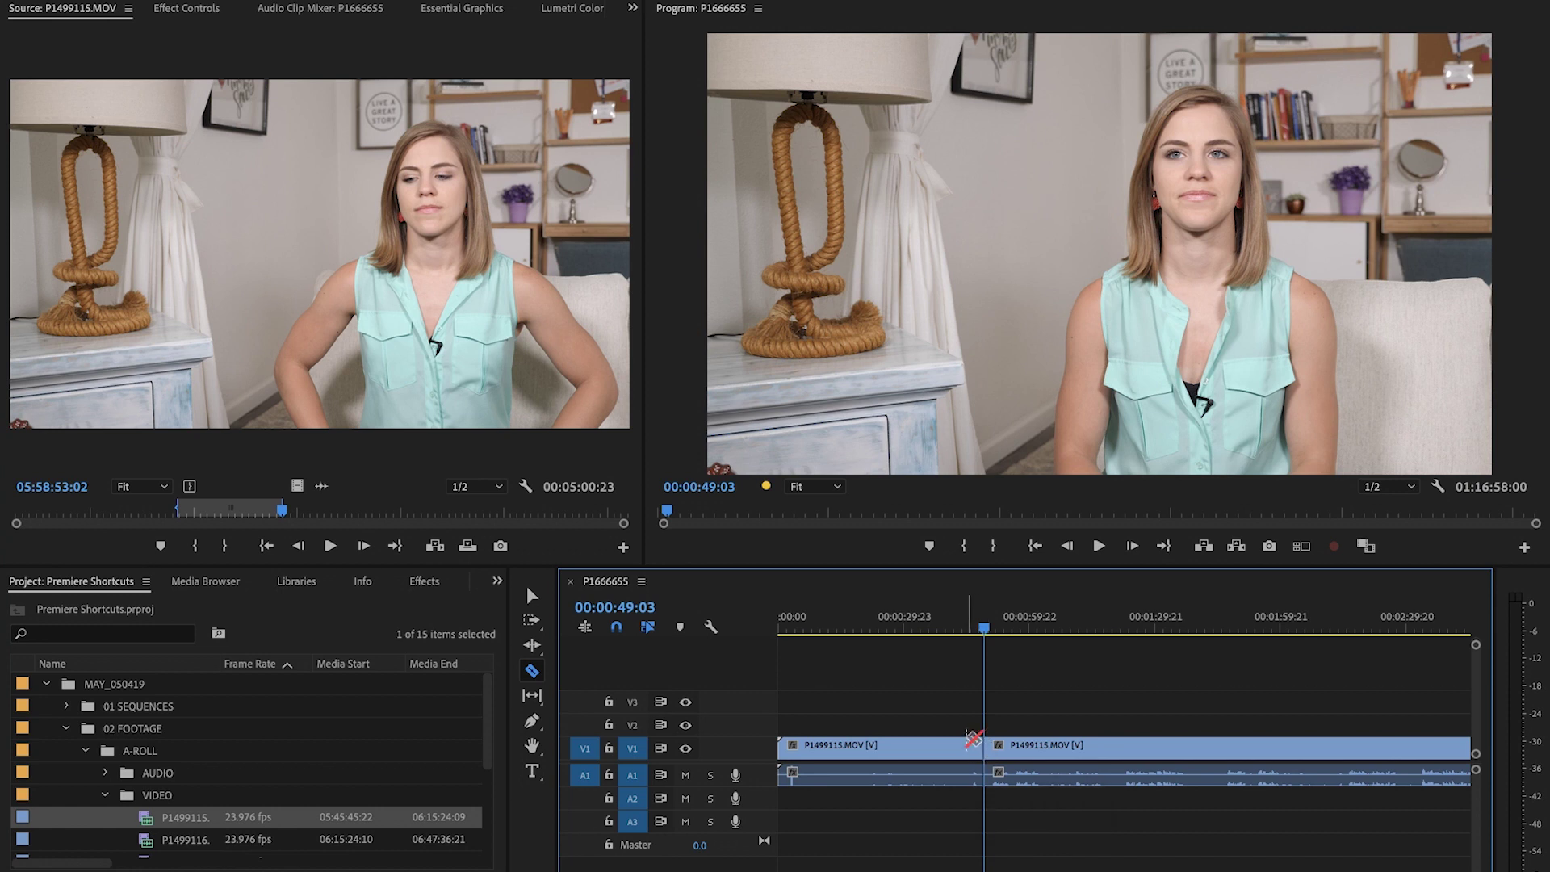
pyautogui.press('v')
pyautogui.moveTo(914, 700); pyautogui.dragTo(703, 843)
pyautogui.press('Delete')
pyautogui.click(843, 755)
pyautogui.press('Delete')
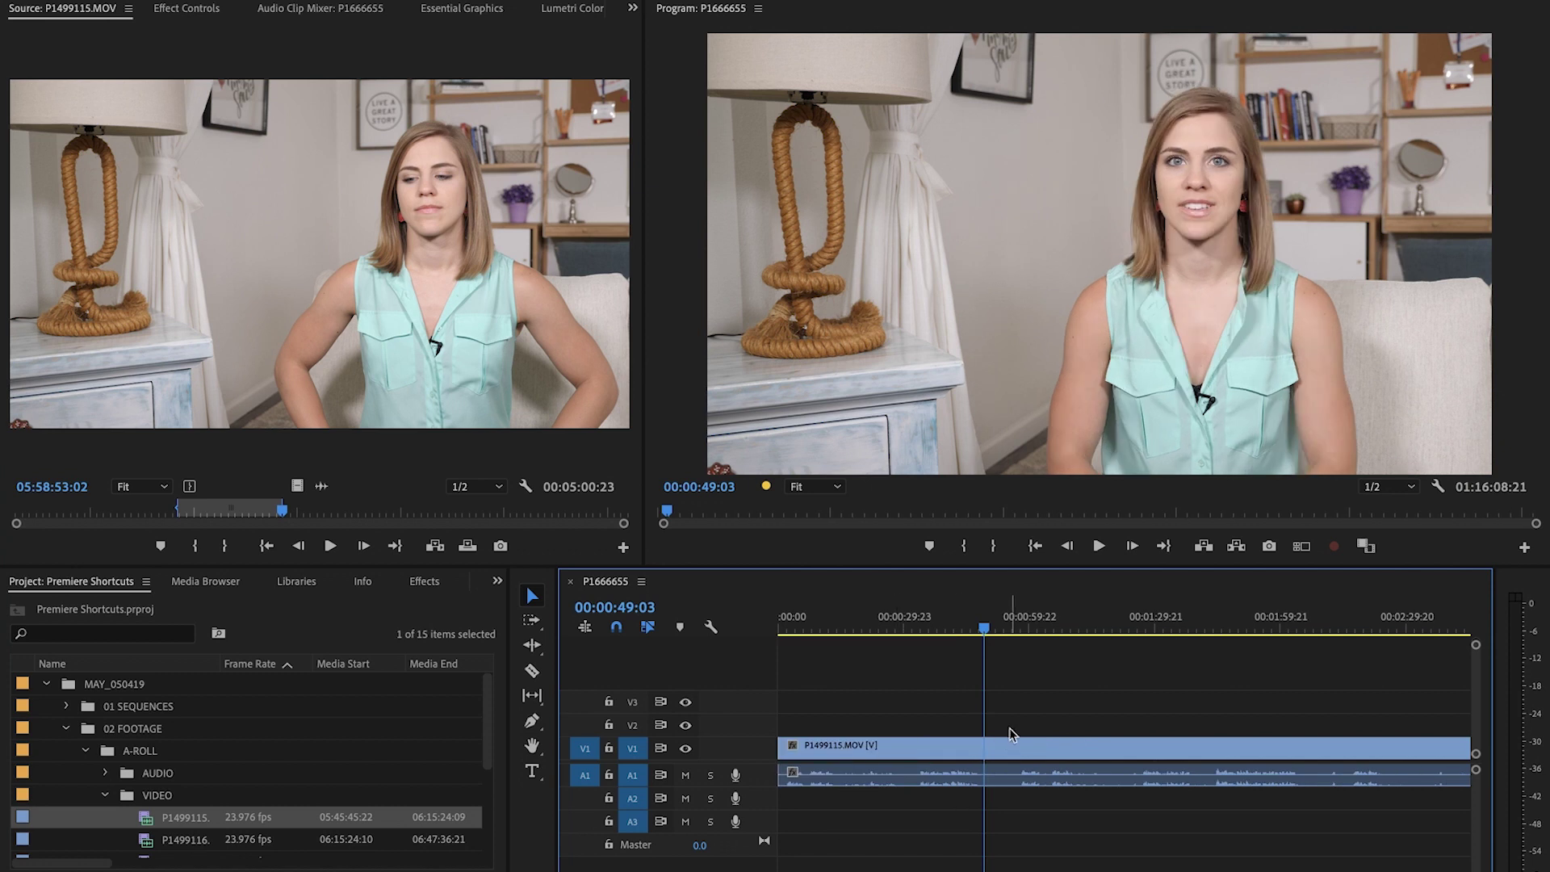
pyautogui.press('q')
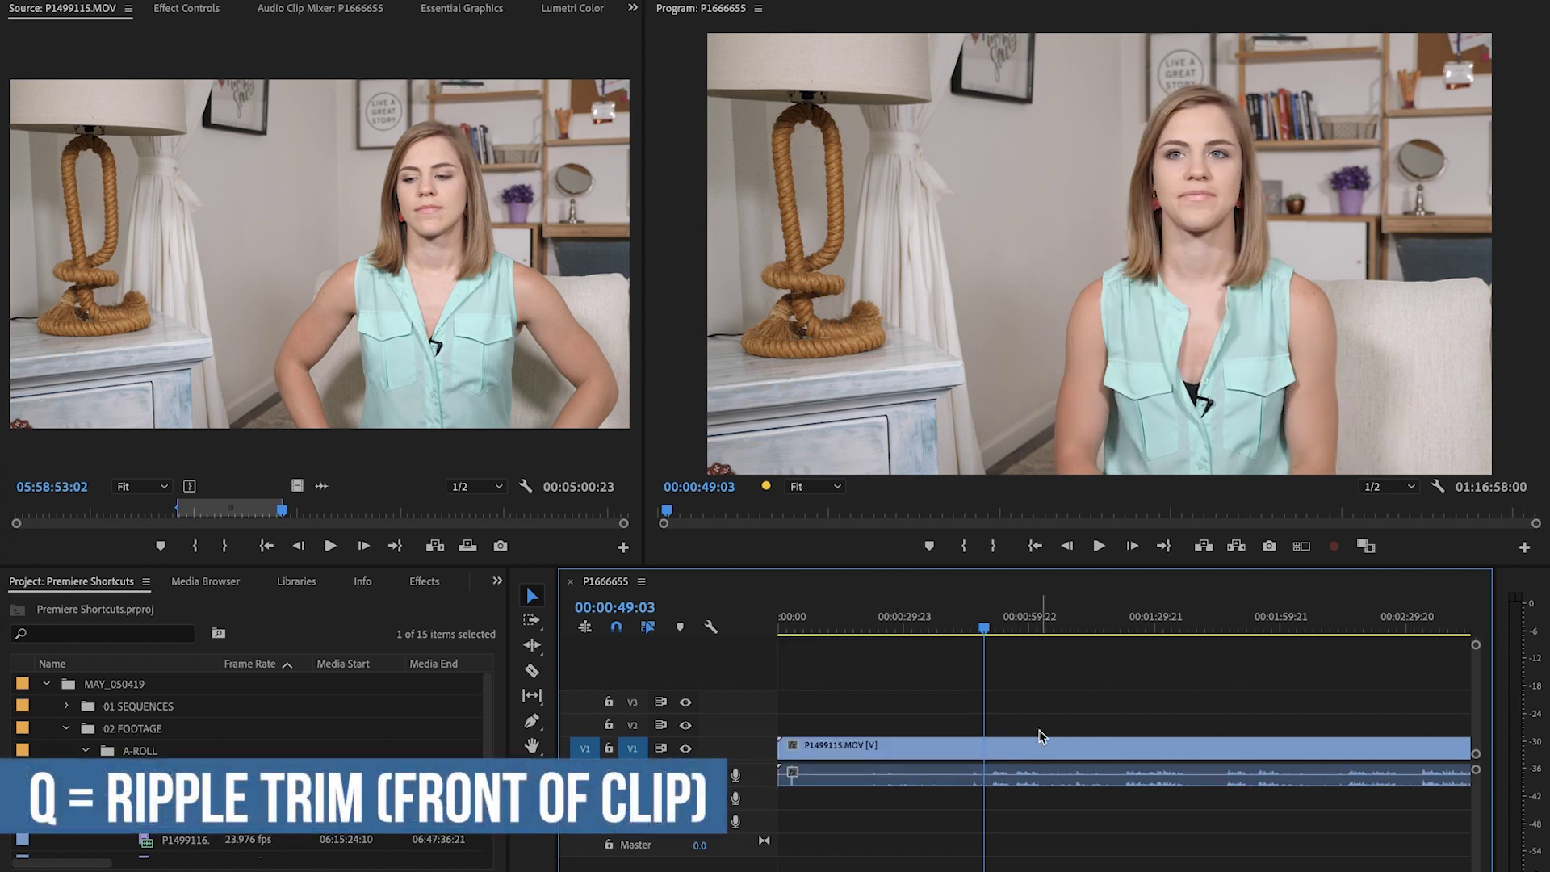
# - Ripple-trim the clip's start to the 49-second mark with Q
pyautogui.press('q')
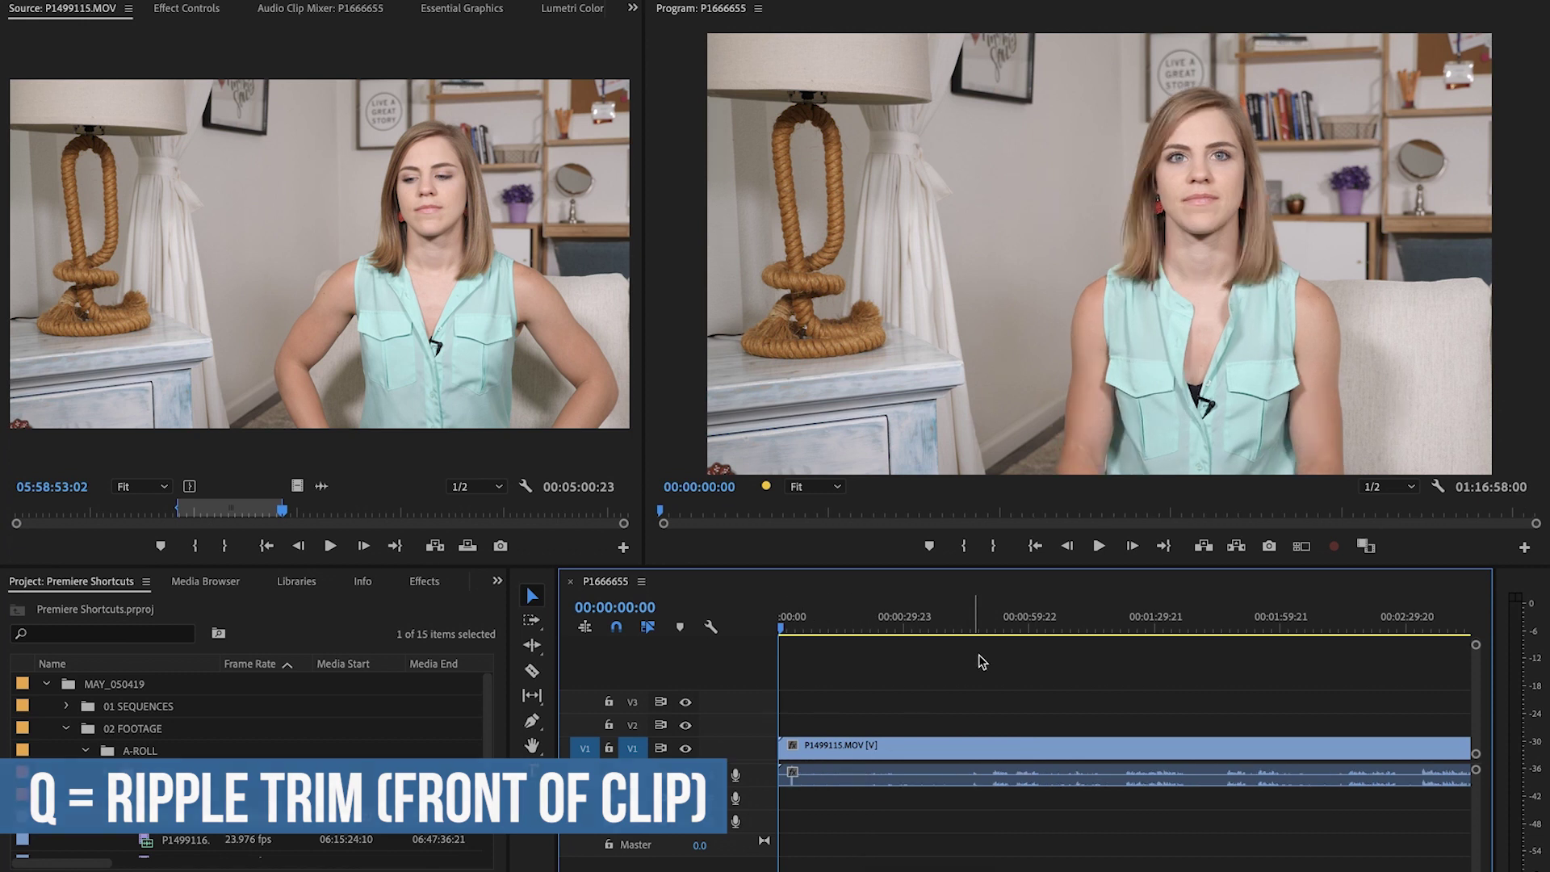
pyautogui.click(980, 629)
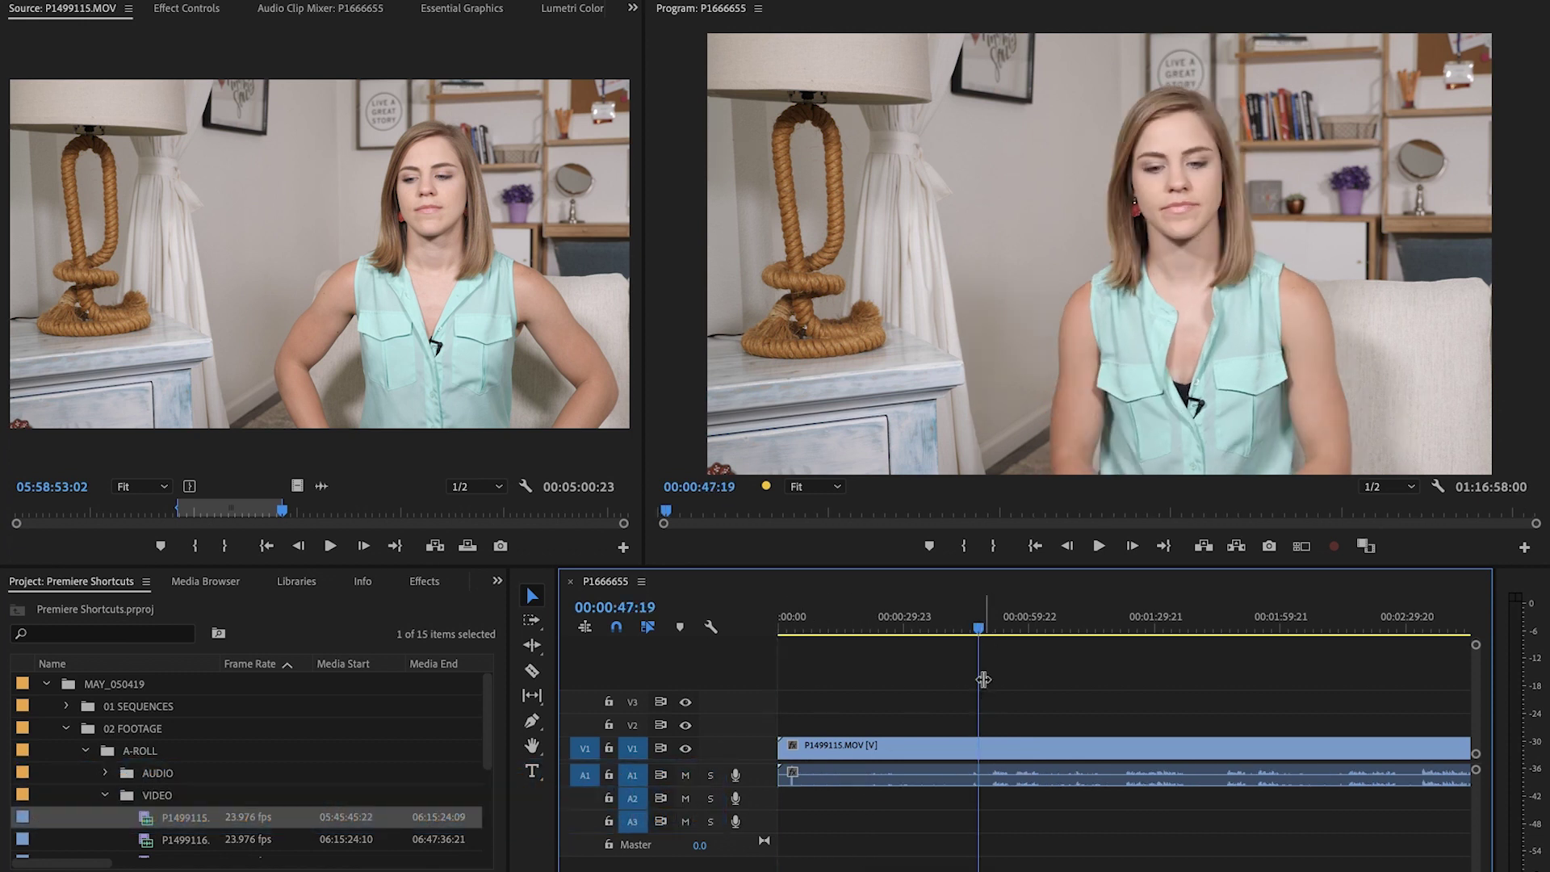
pyautogui.click(985, 629)
pyautogui.moveTo(991, 630); pyautogui.dragTo(992, 630)
pyautogui.press('q')
# - Cut the clip at about 00:26:46 and delete the piece after the playhead
pyautogui.press('\\')
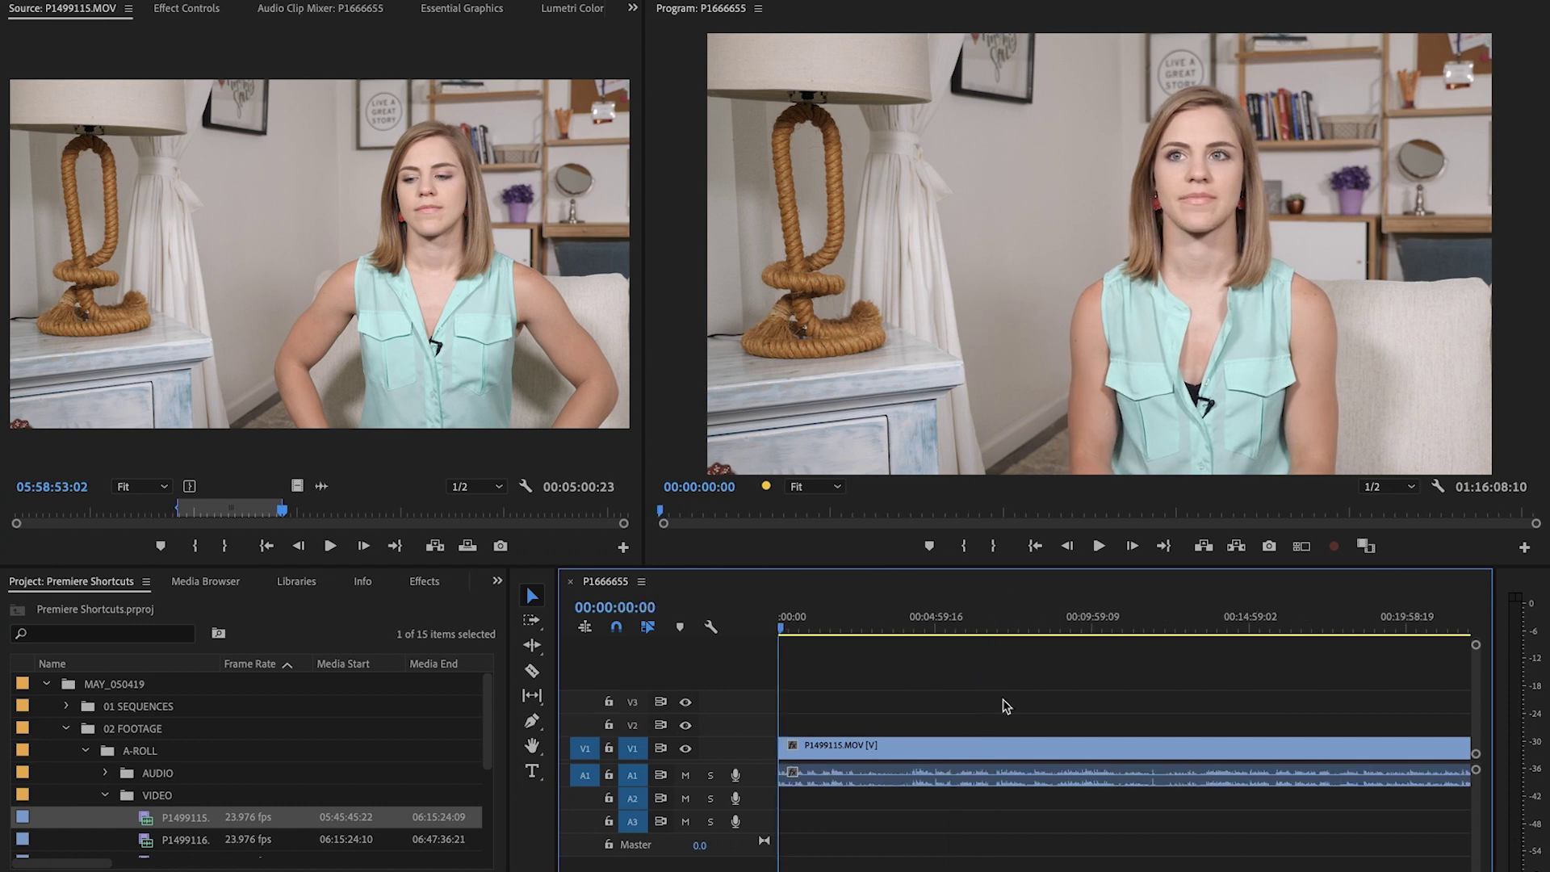
pyautogui.click(1198, 629)
pyautogui.press('=')
pyautogui.press('=')
pyautogui.press('=')
pyautogui.press('=')
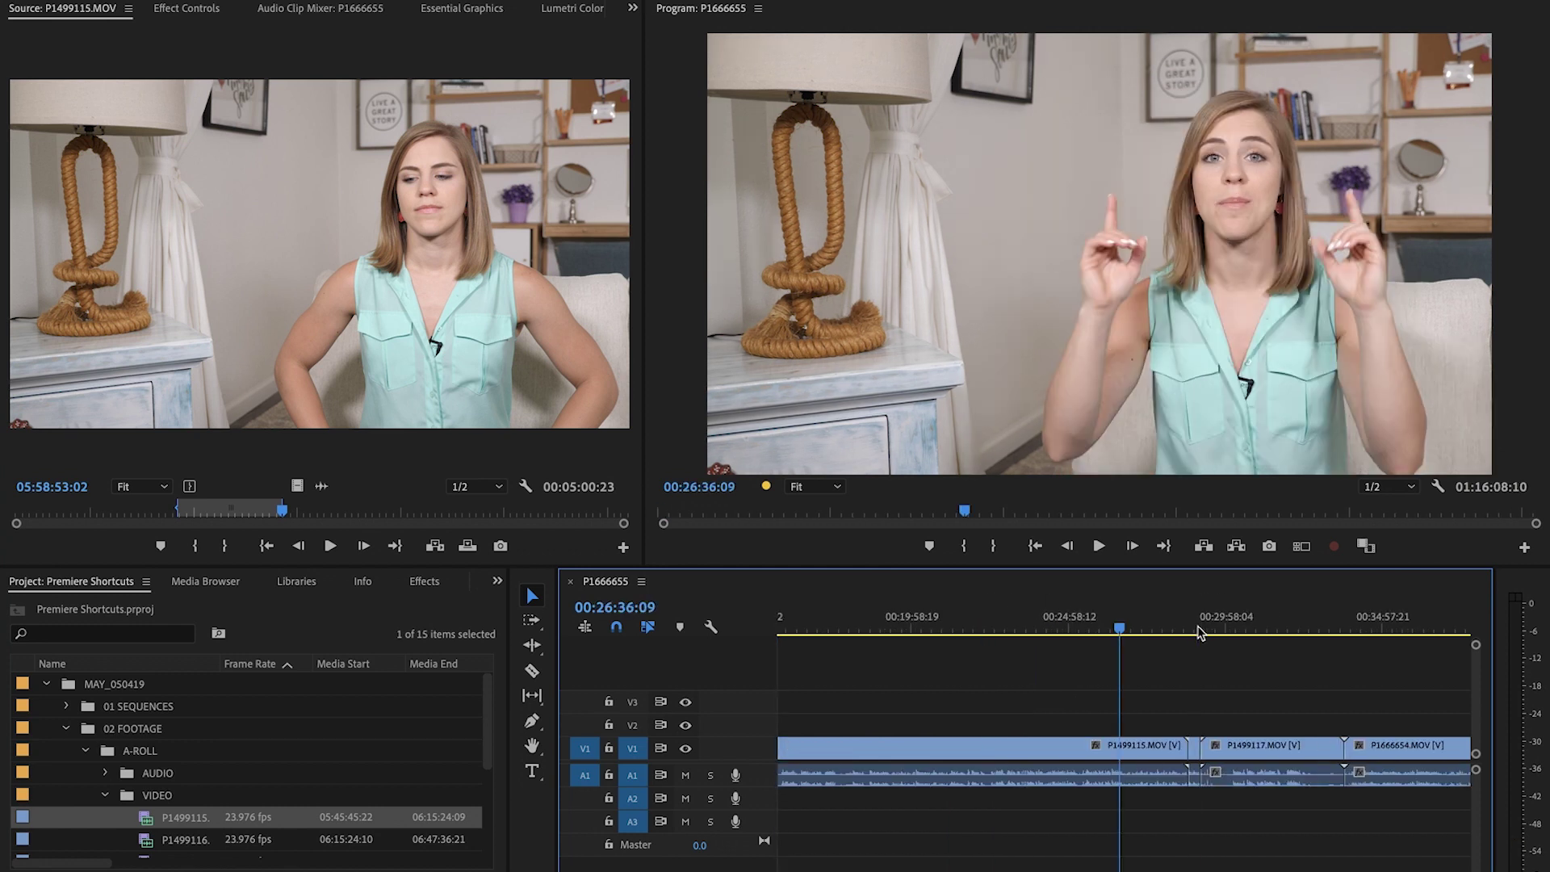
pyautogui.press('-')
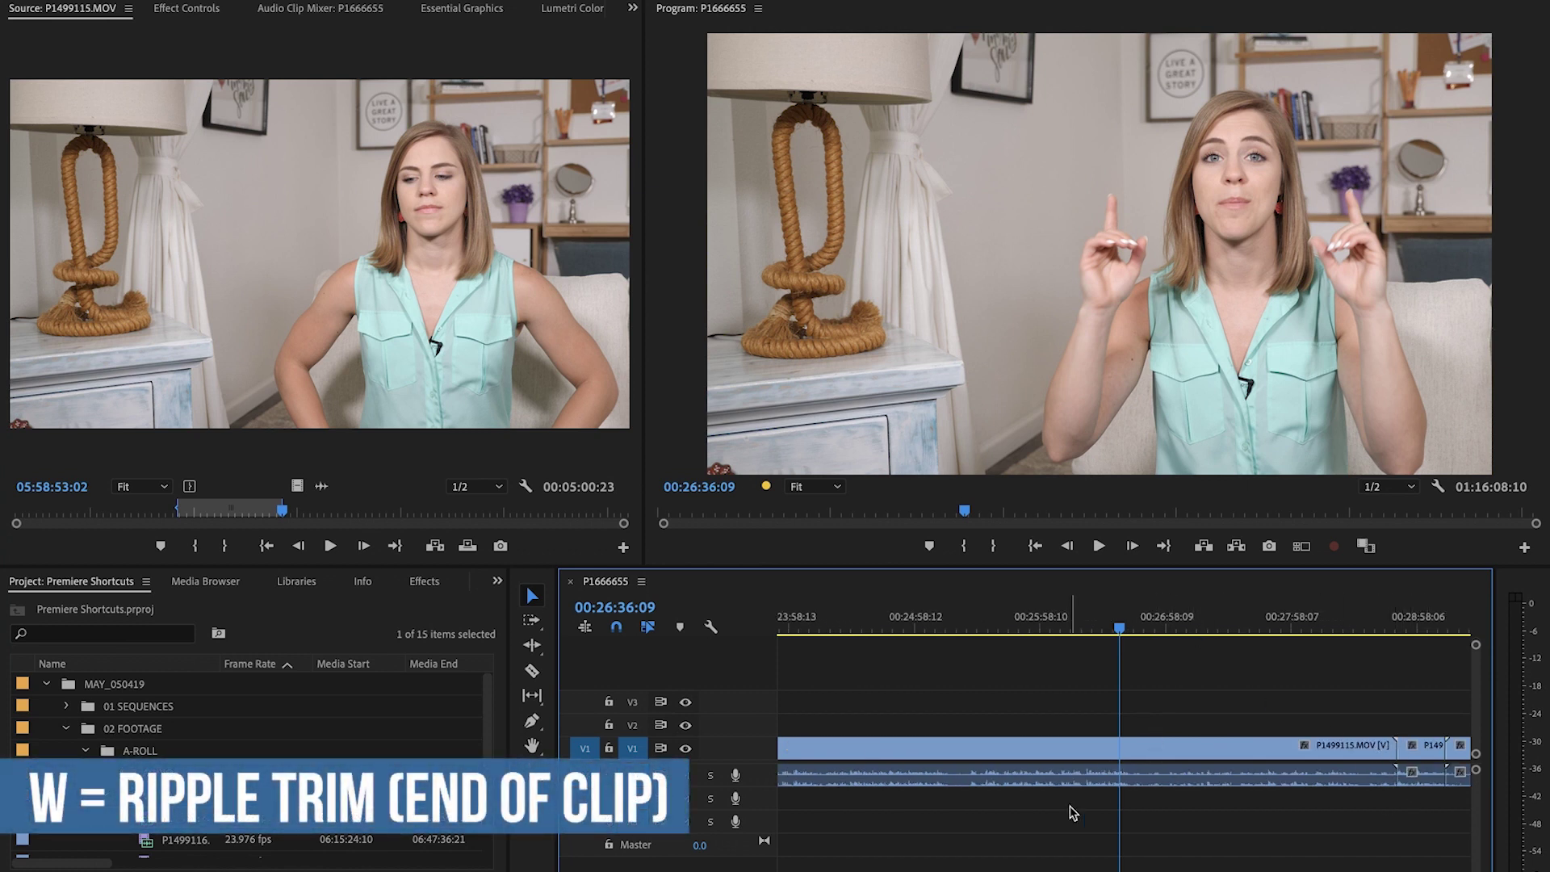
pyautogui.moveTo(1119, 630); pyautogui.dragTo(1141, 631)
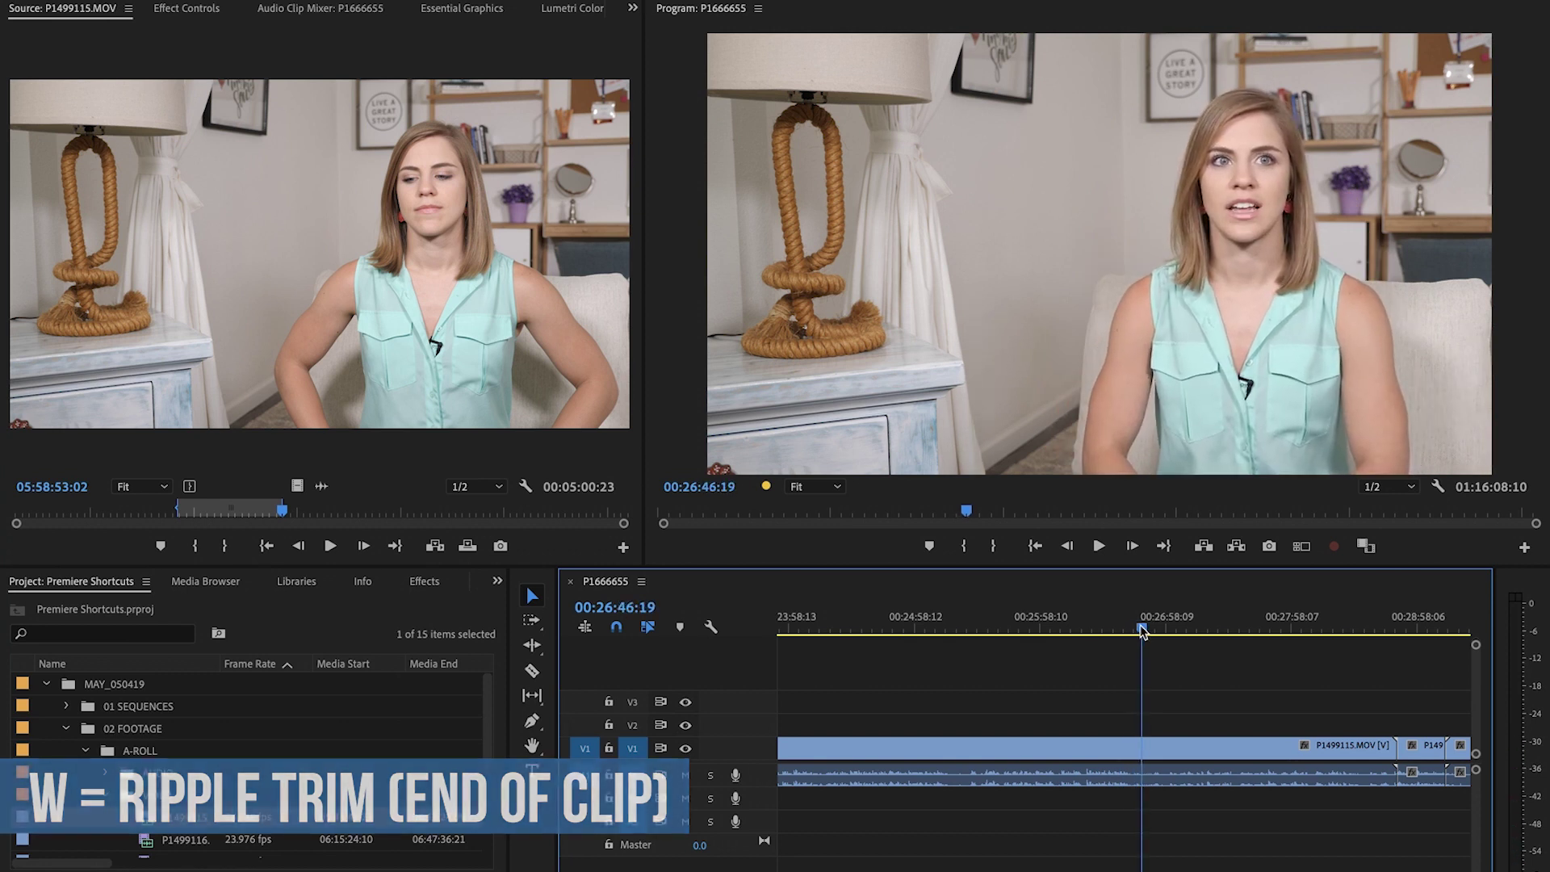
pyautogui.press('c')
pyautogui.click(1142, 753)
pyautogui.press('v')
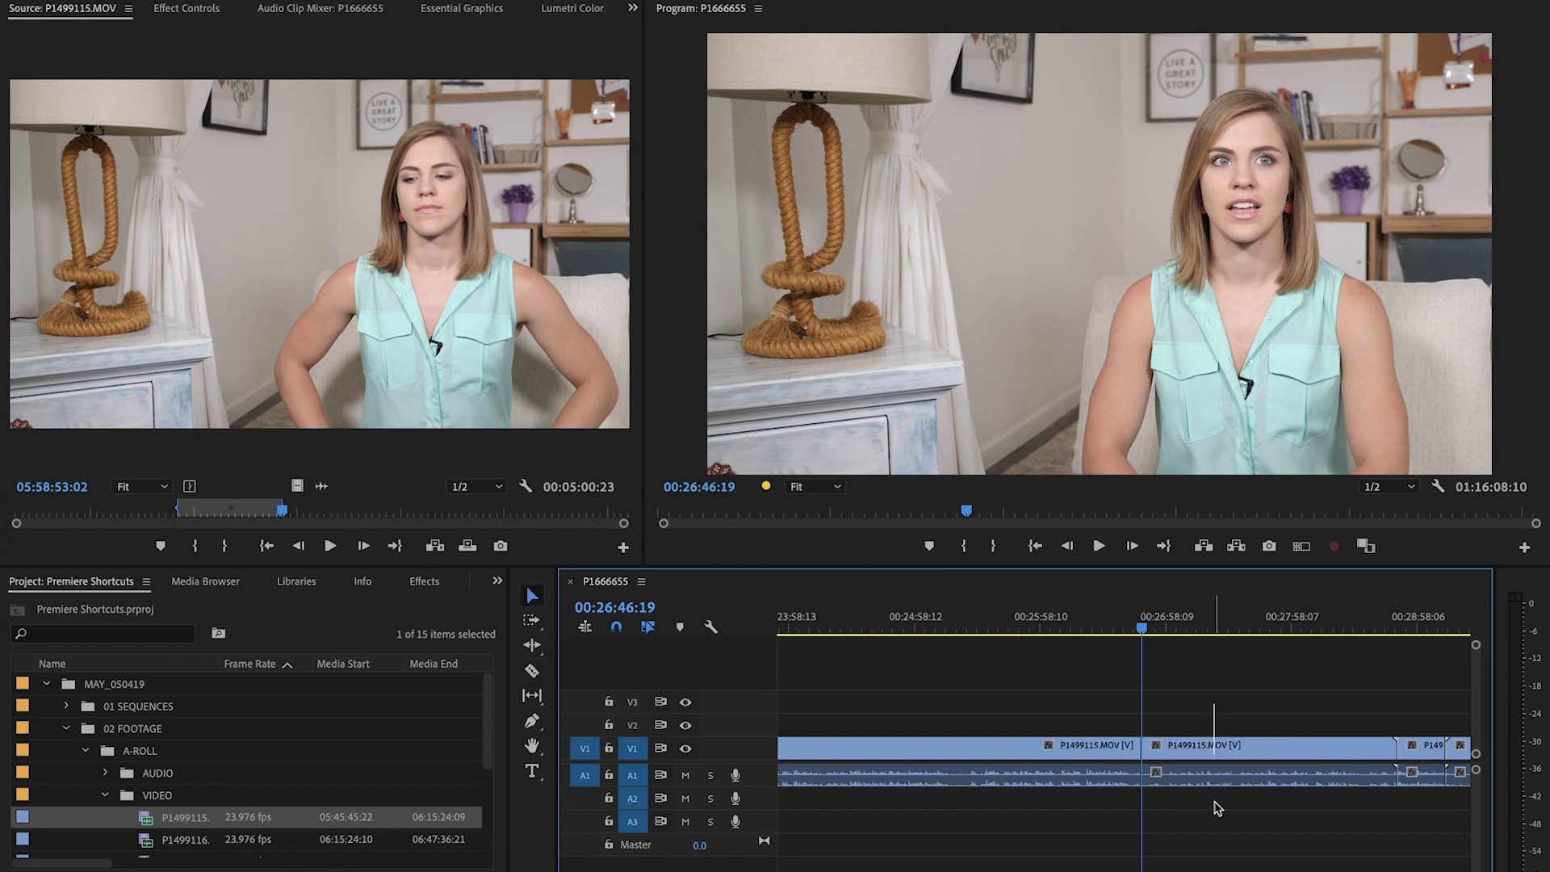
pyautogui.press('d')
pyautogui.press('Delete')
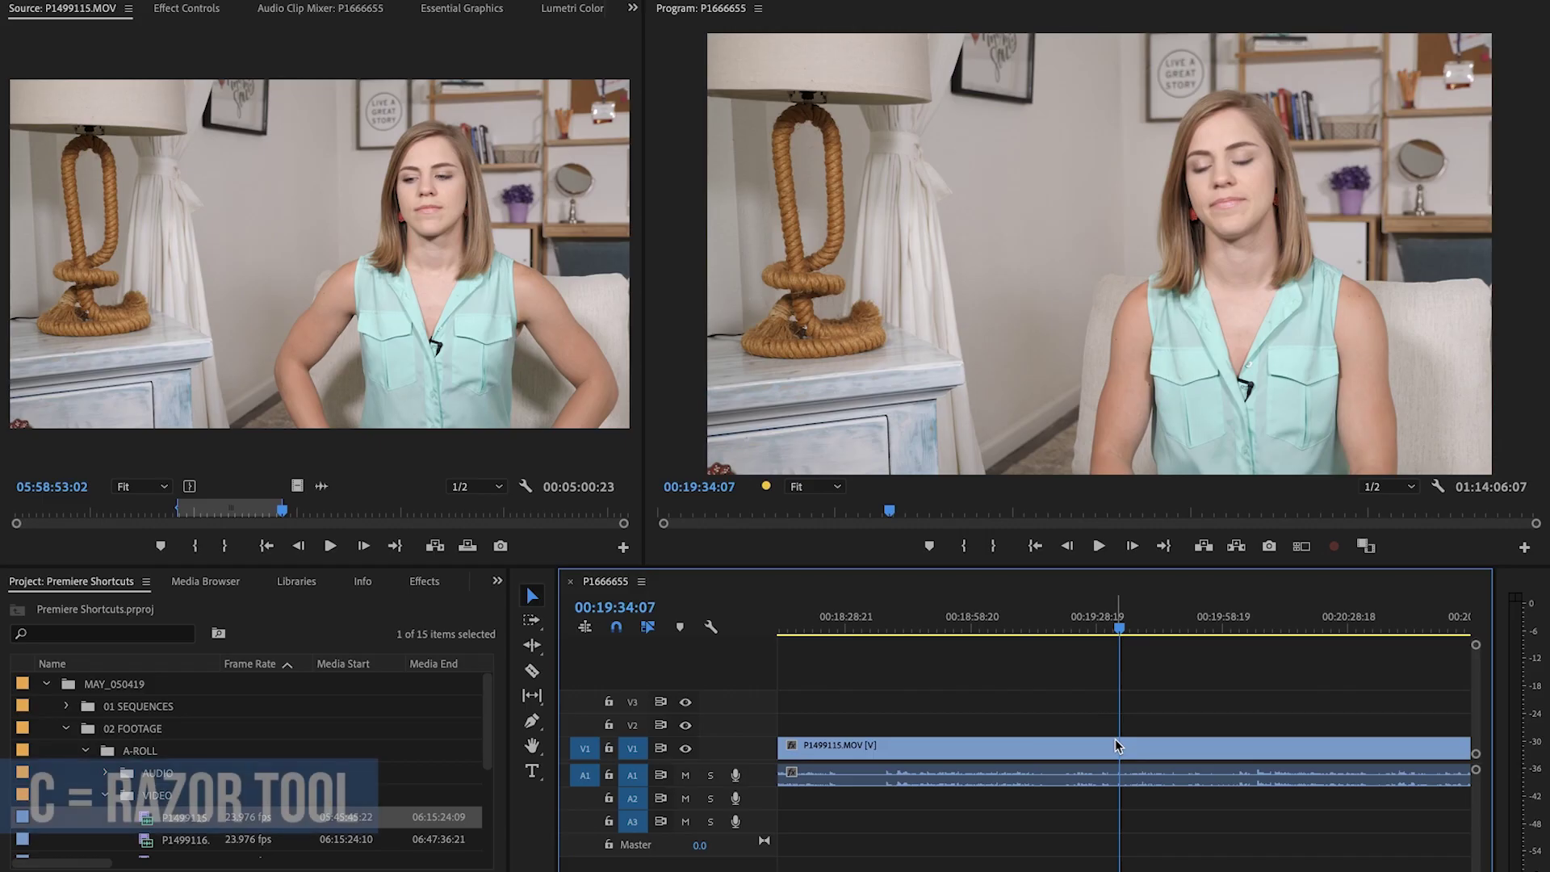
# - Razor the V1 clip at the playhead (00:19:34:07) and at four more nearby points
pyautogui.click(1119, 745)
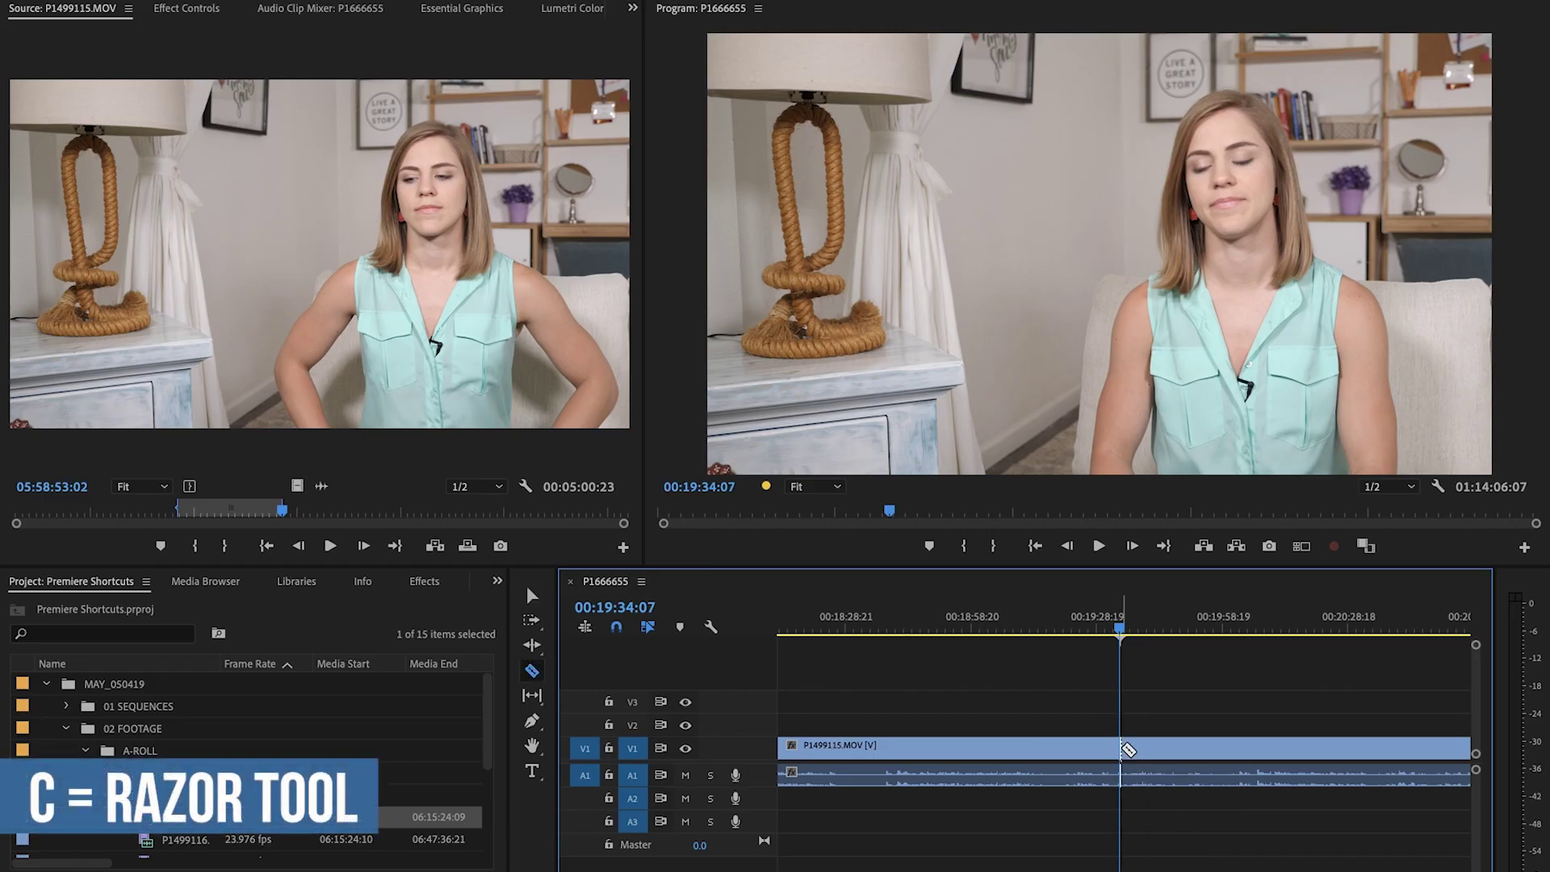
pyautogui.click(1120, 748)
pyautogui.click(1235, 764)
pyautogui.click(1341, 759)
pyautogui.click(1406, 759)
pyautogui.click(998, 749)
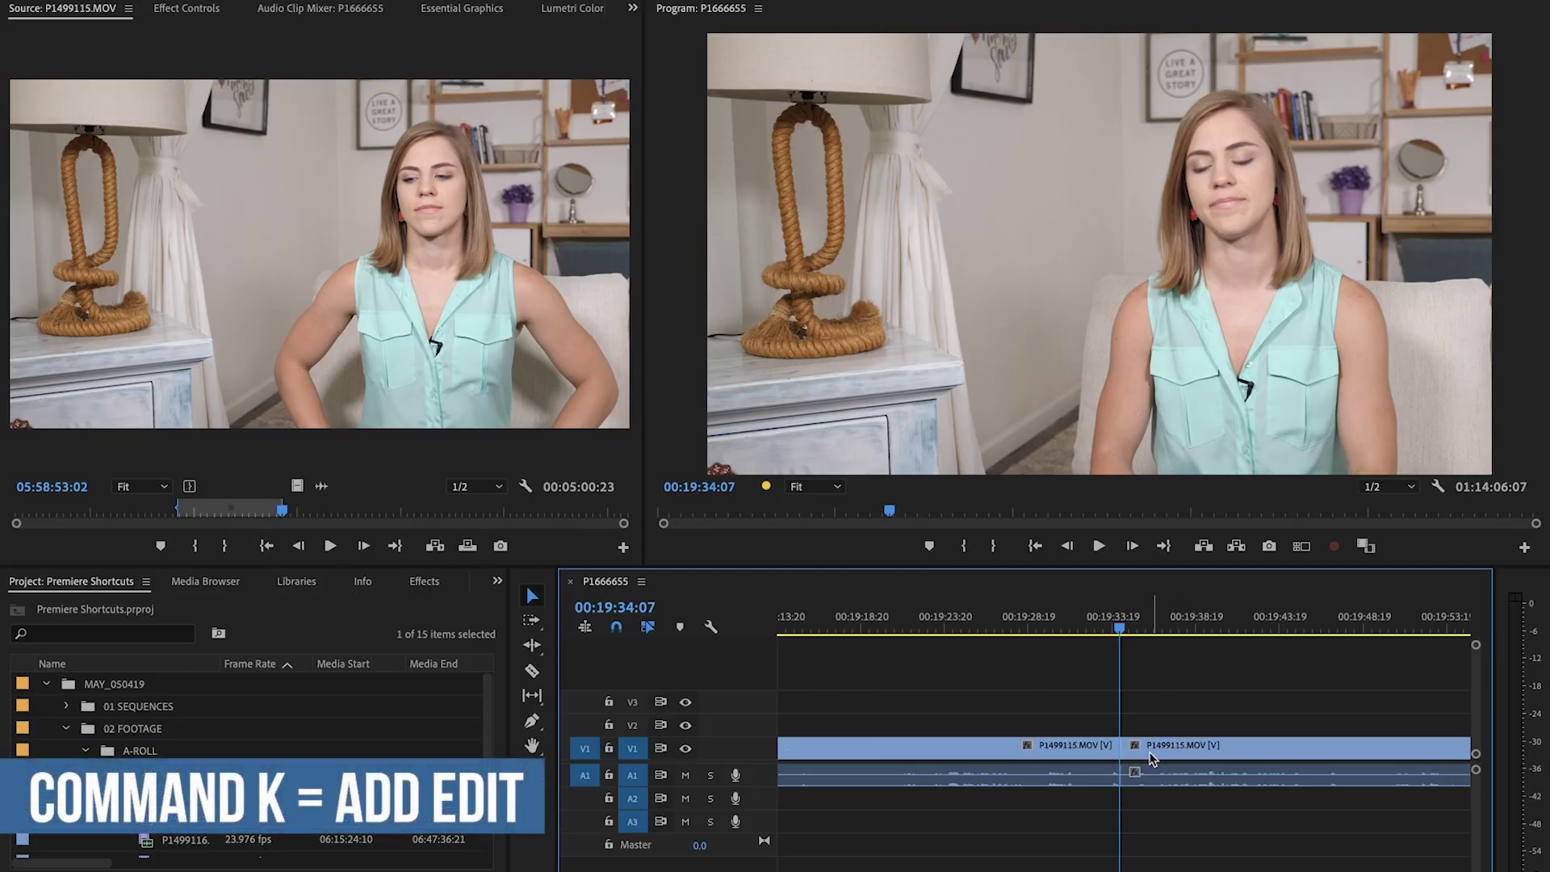
# - Add an edit point at 00:19:42:07 with Cmd+K, then scan ahead around 00:20:02:03
pyautogui.moveTo(1178, 634); pyautogui.dragTo(1255, 633)
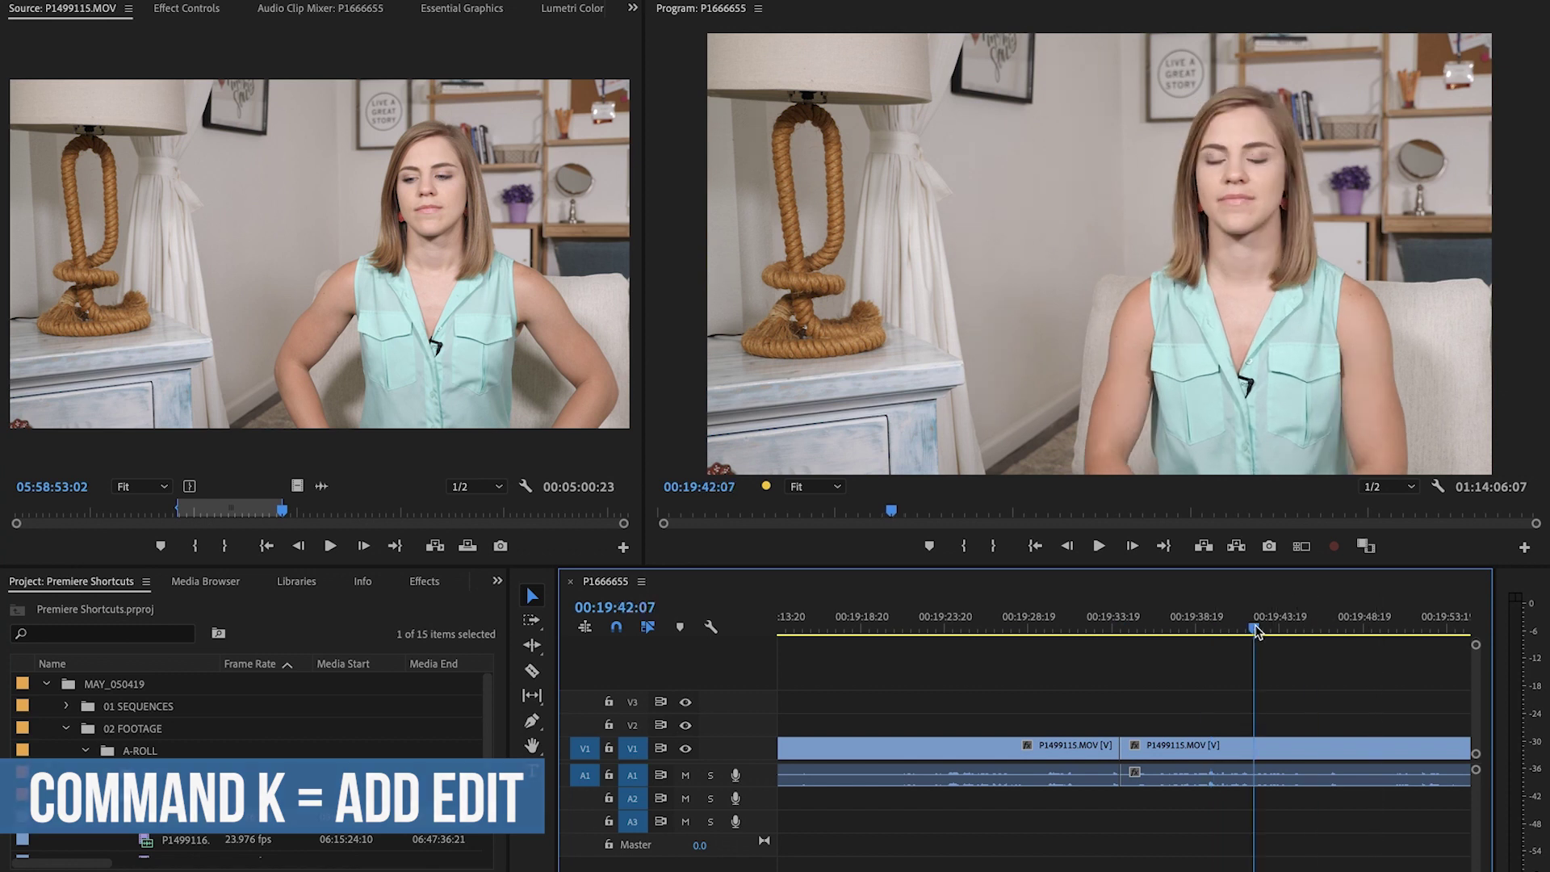
pyautogui.press('super+k')
pyautogui.press('-')
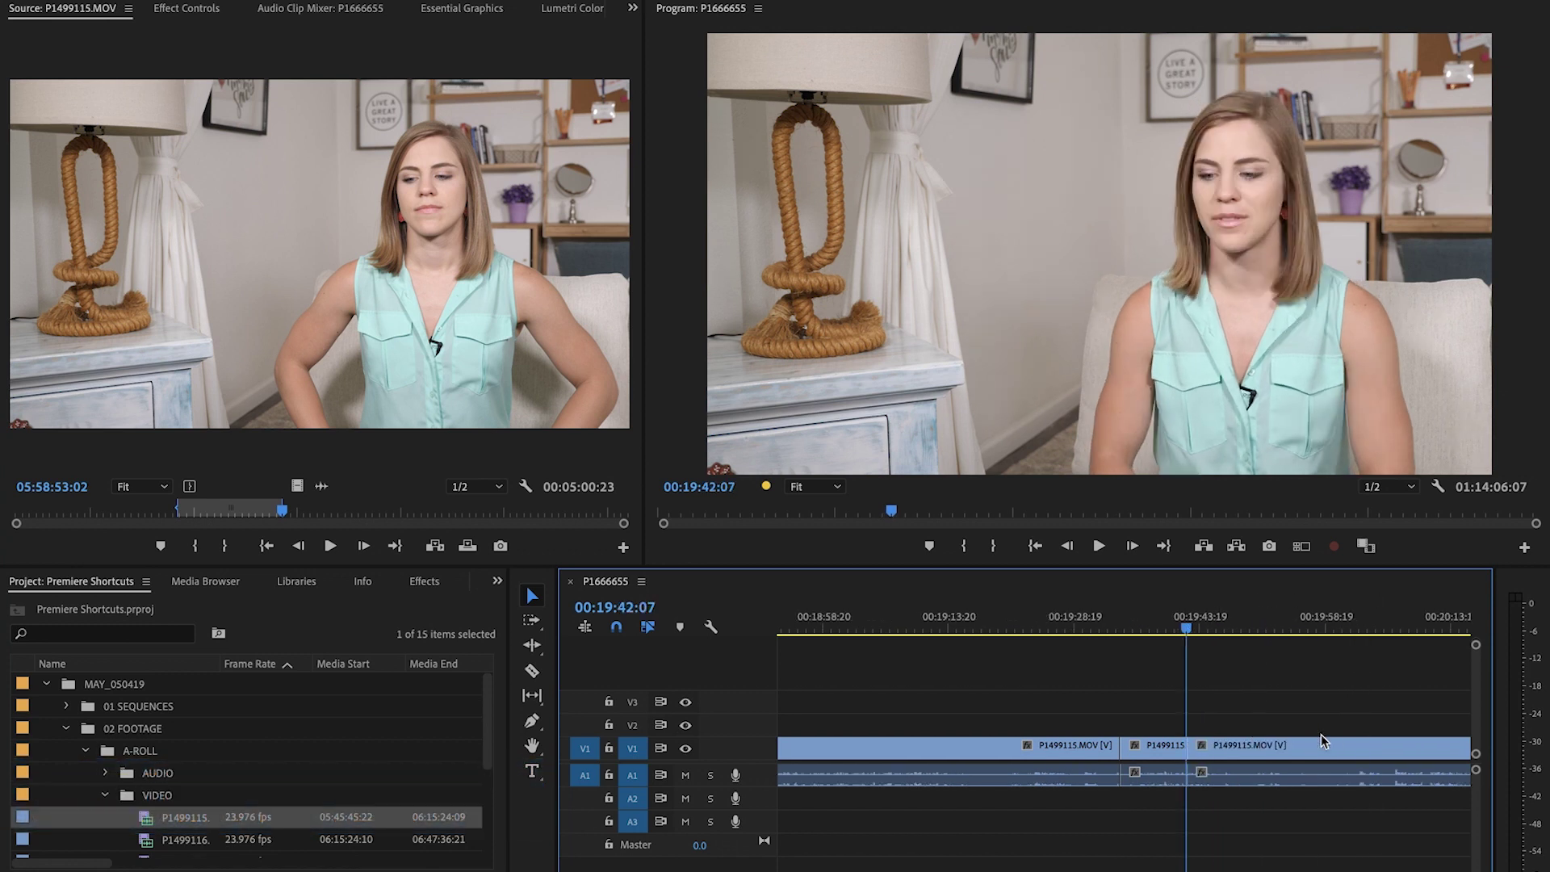
pyautogui.click(1292, 629)
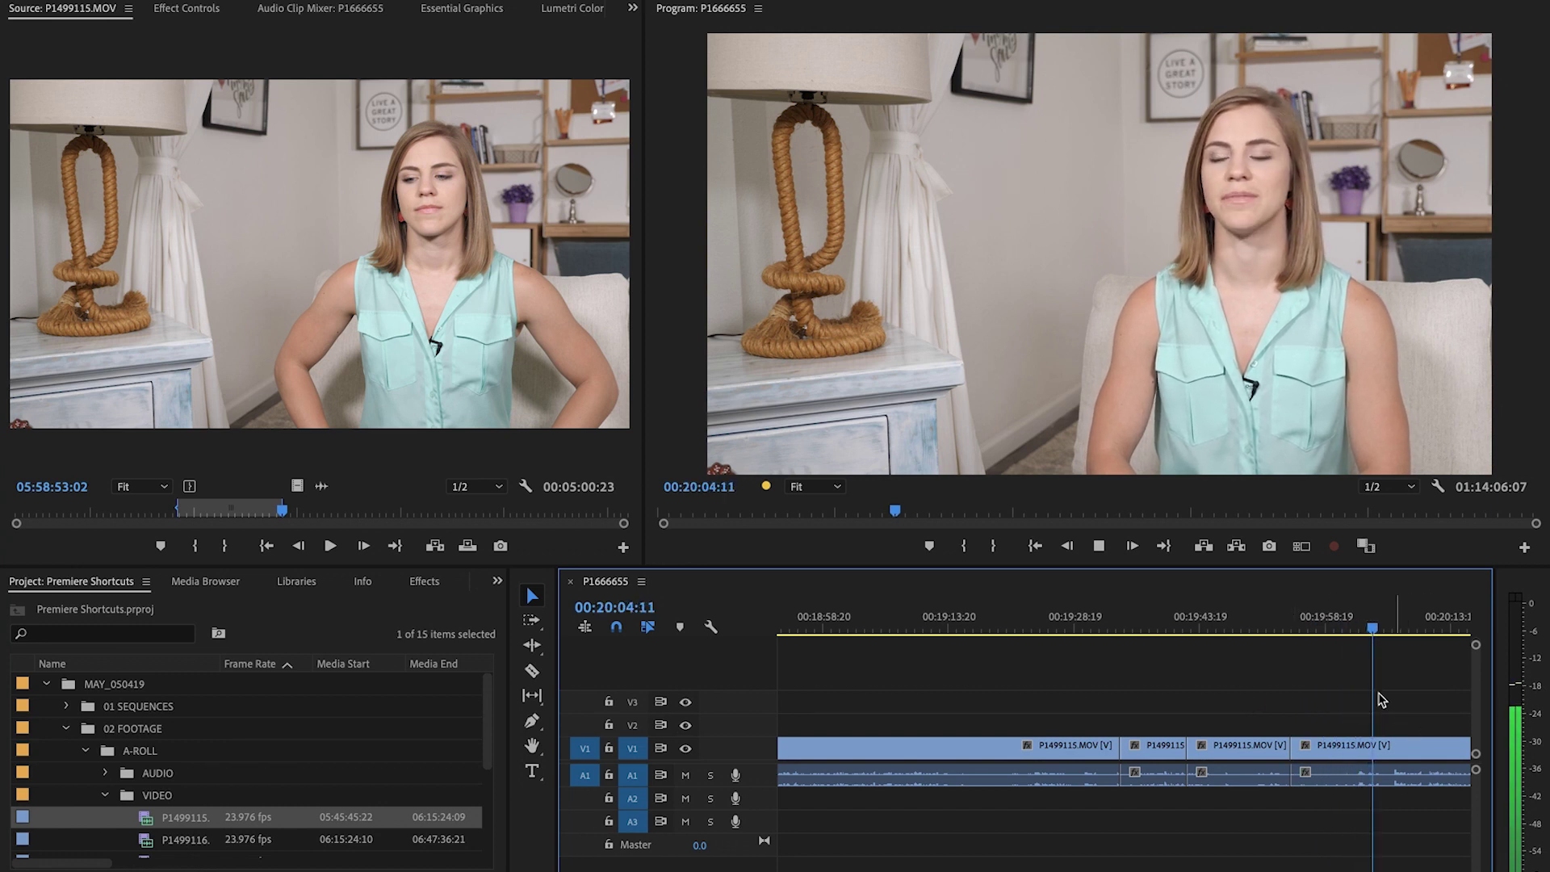
pyautogui.press('space')
pyautogui.click(1370, 630)
pyautogui.moveTo(1370, 632); pyautogui.dragTo(1354, 632)
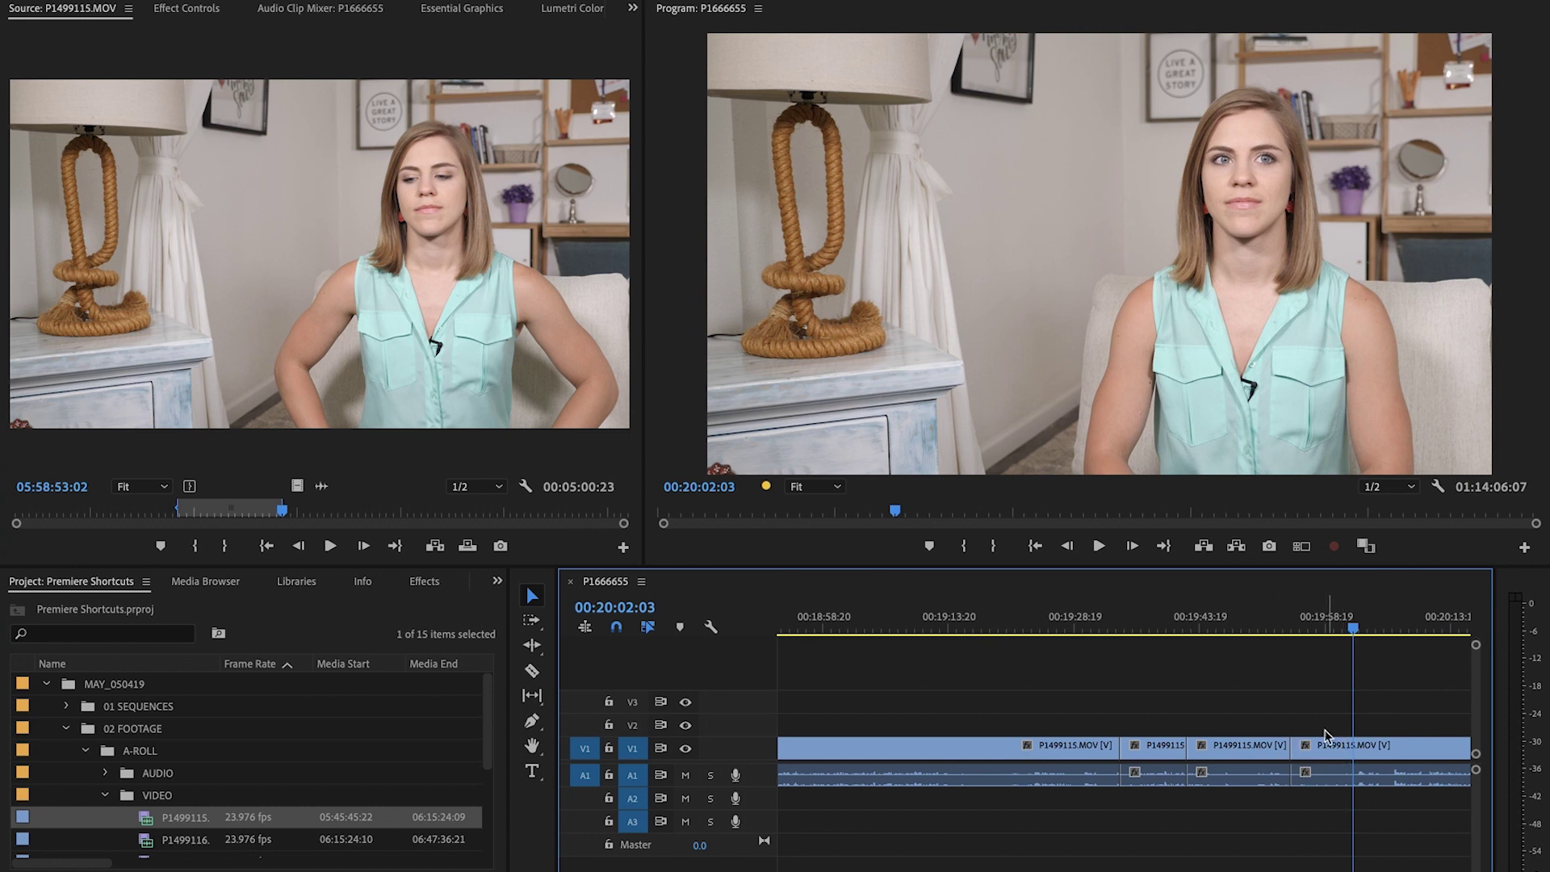
pyautogui.press('Up')
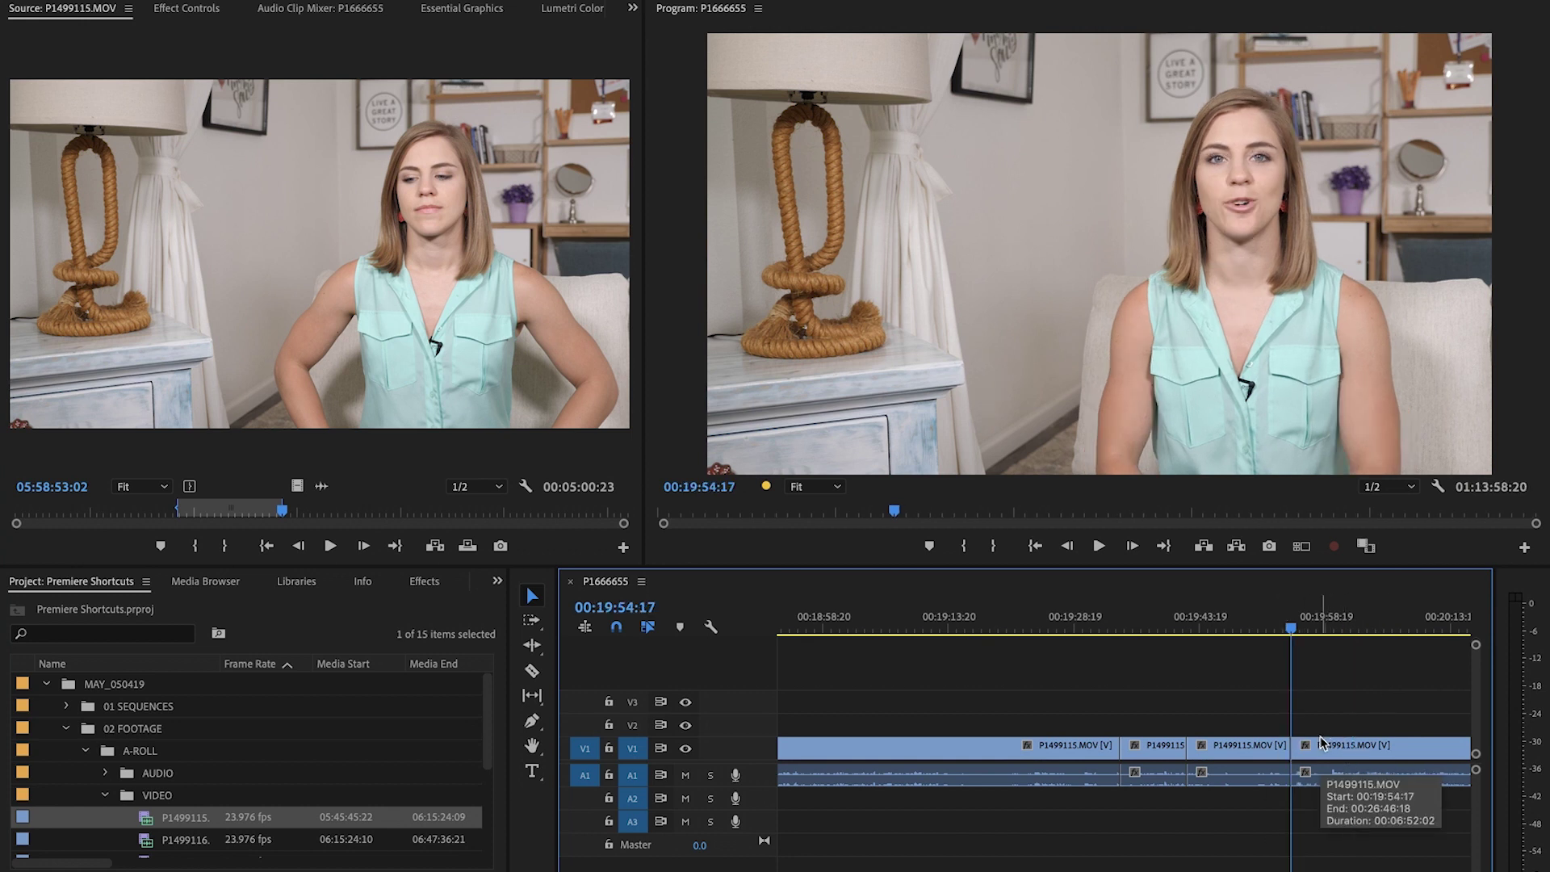
# - Add a second edit point around 00:20:25:23 and play back from it
pyautogui.moveTo(1294, 629); pyautogui.dragTo(1402, 629)
pyautogui.press('-')
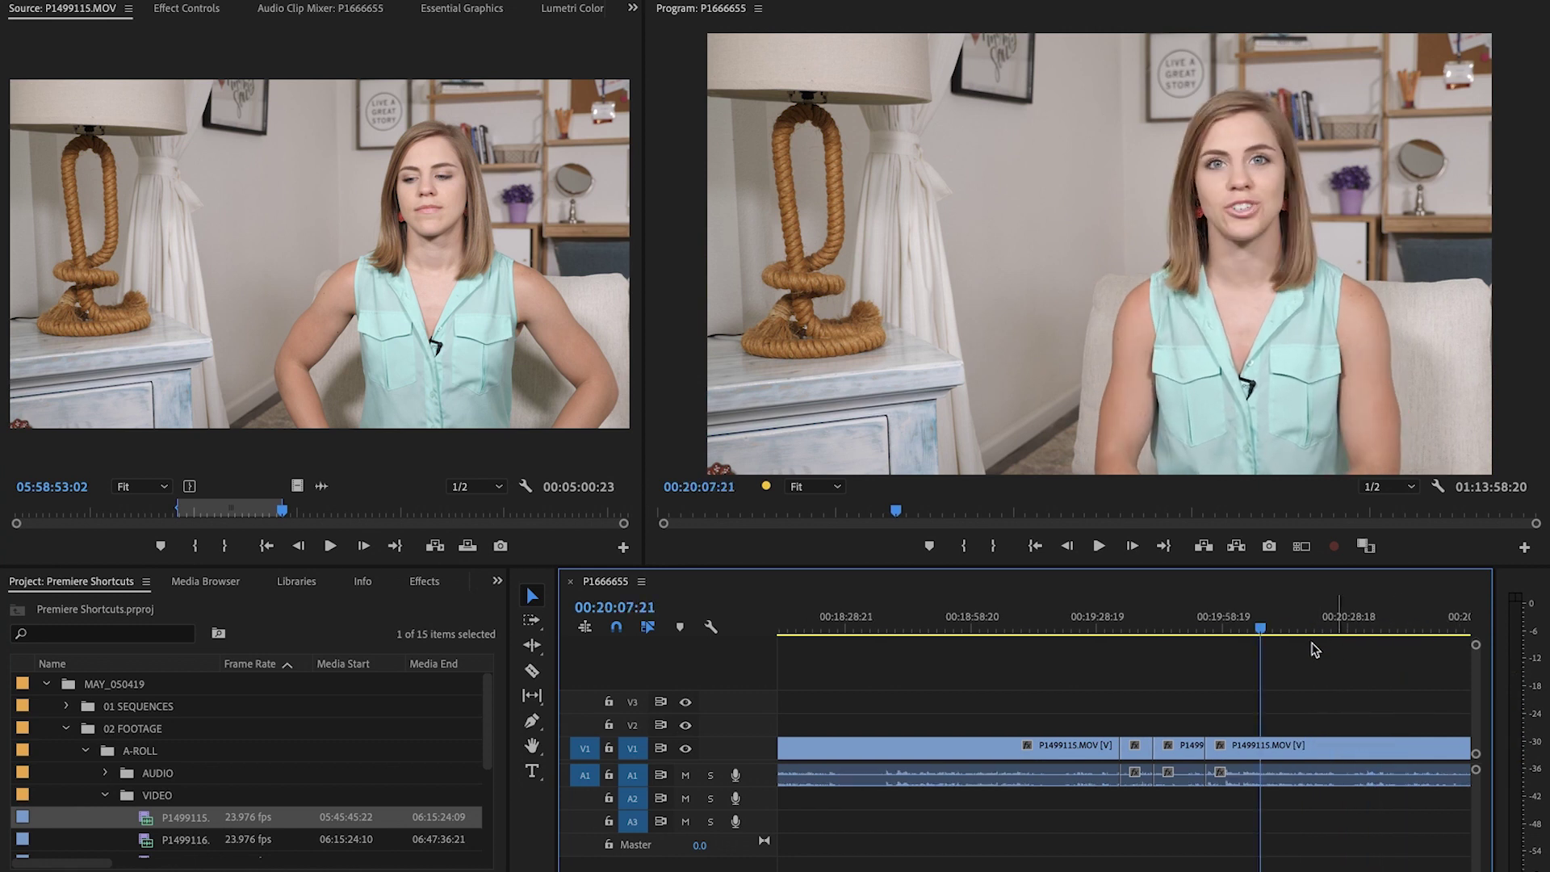
pyautogui.moveTo(1274, 628); pyautogui.dragTo(1357, 618)
pyautogui.hotkey('ctrl', 'k')
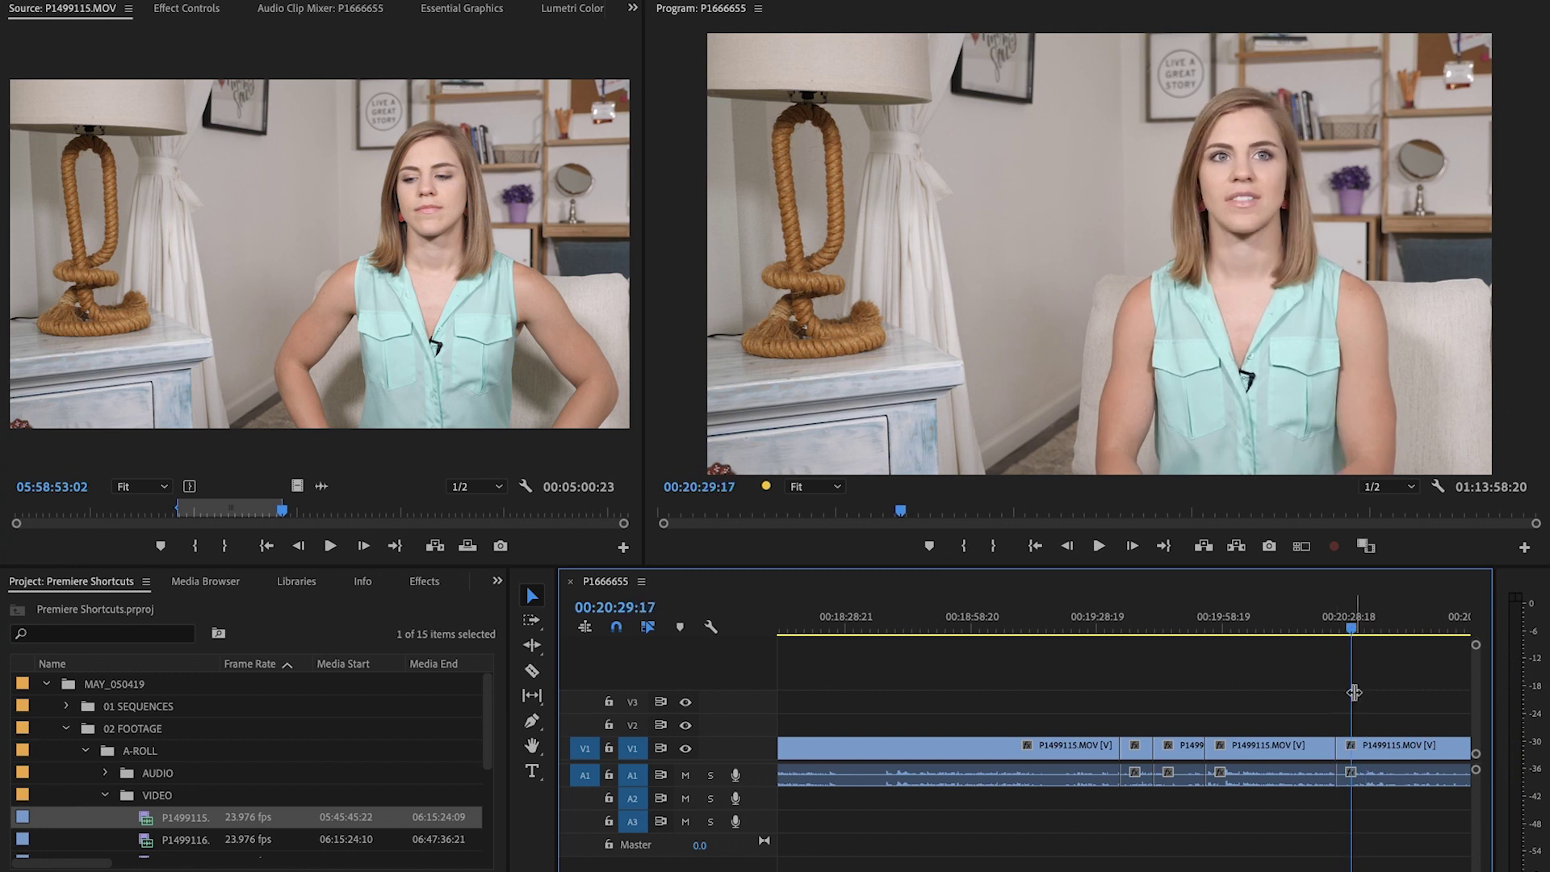
pyautogui.press('Up')
pyautogui.press('space')
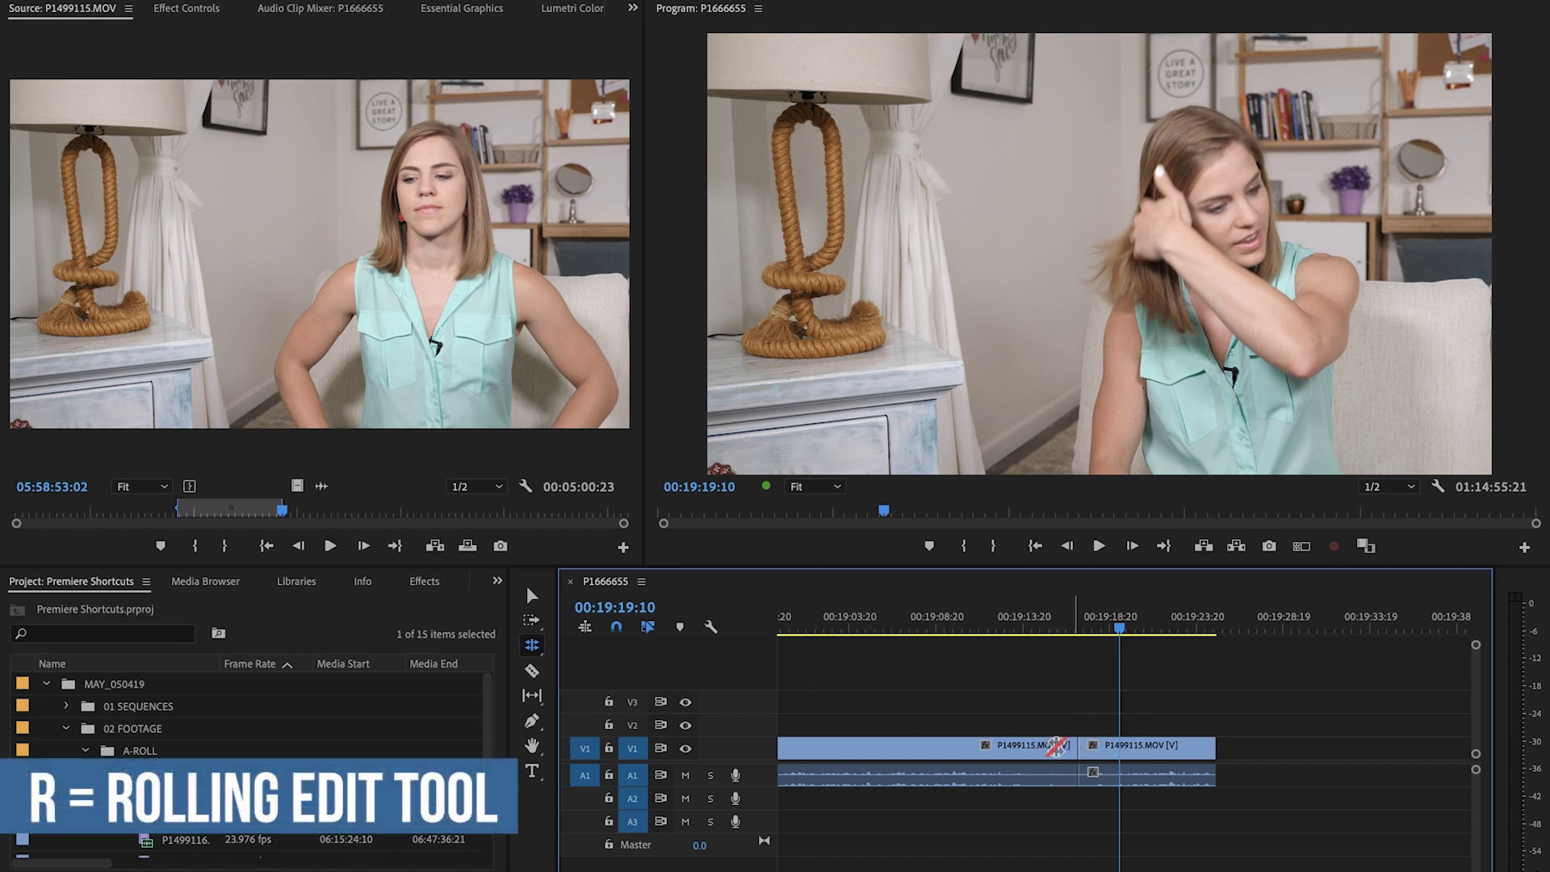
# - Roll the cut, then move the right clip later and extend both clips to meet at the playhead
pyautogui.moveTo(1077, 750); pyautogui.dragTo(970, 750)
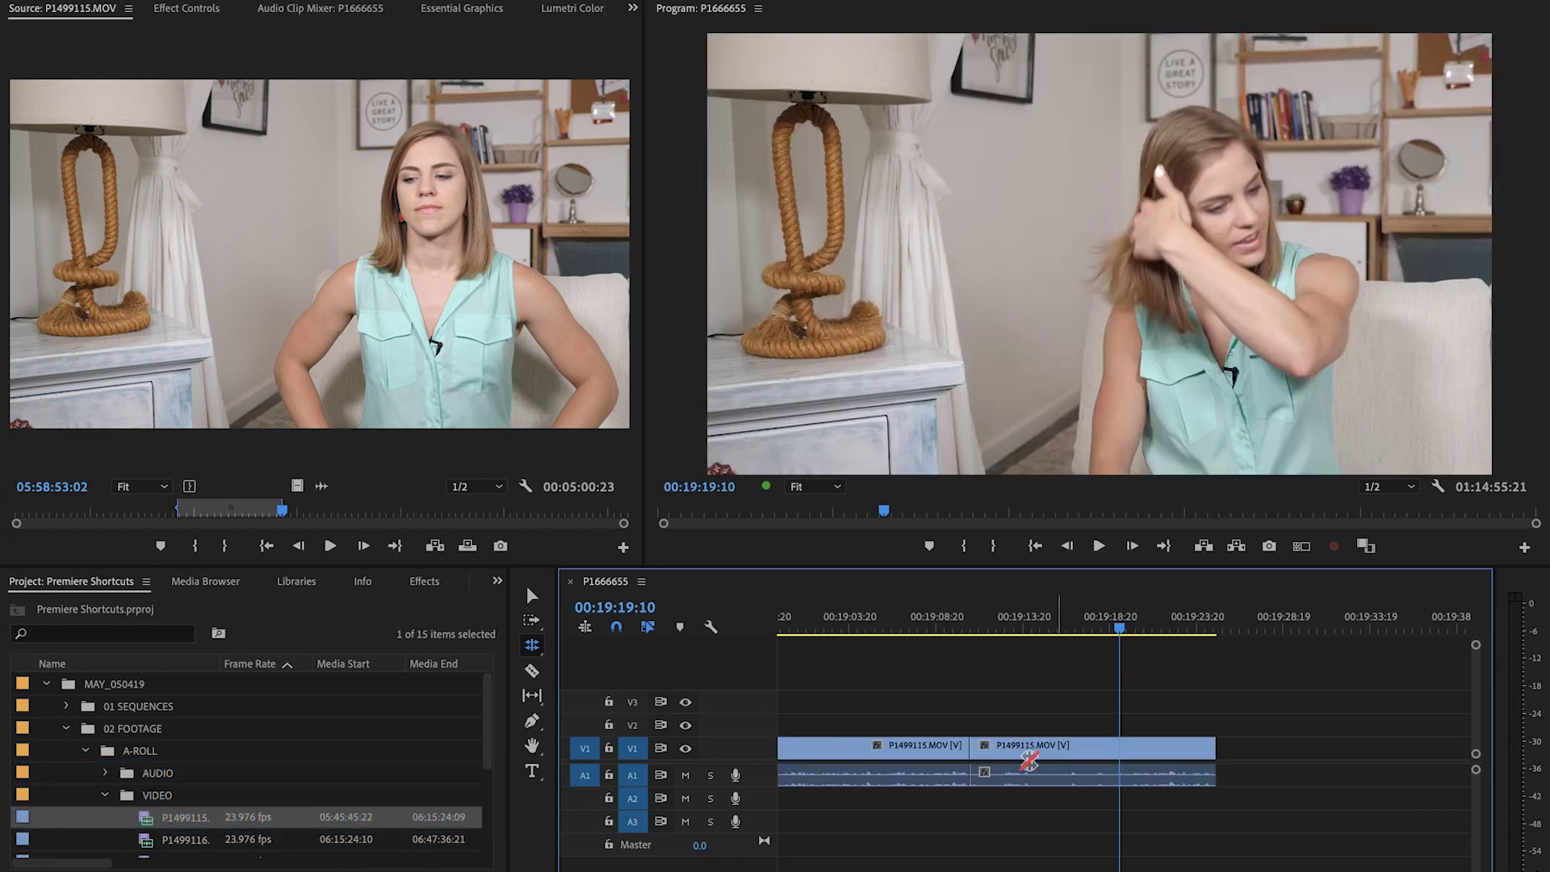
pyautogui.press('v')
pyautogui.click(1001, 750)
pyautogui.moveTo(998, 748); pyautogui.dragTo(1160, 748)
pyautogui.moveTo(969, 628); pyautogui.dragTo(1022, 629)
pyautogui.moveTo(959, 748); pyautogui.dragTo(1021, 748)
pyautogui.moveTo(1139, 763); pyautogui.dragTo(1023, 763)
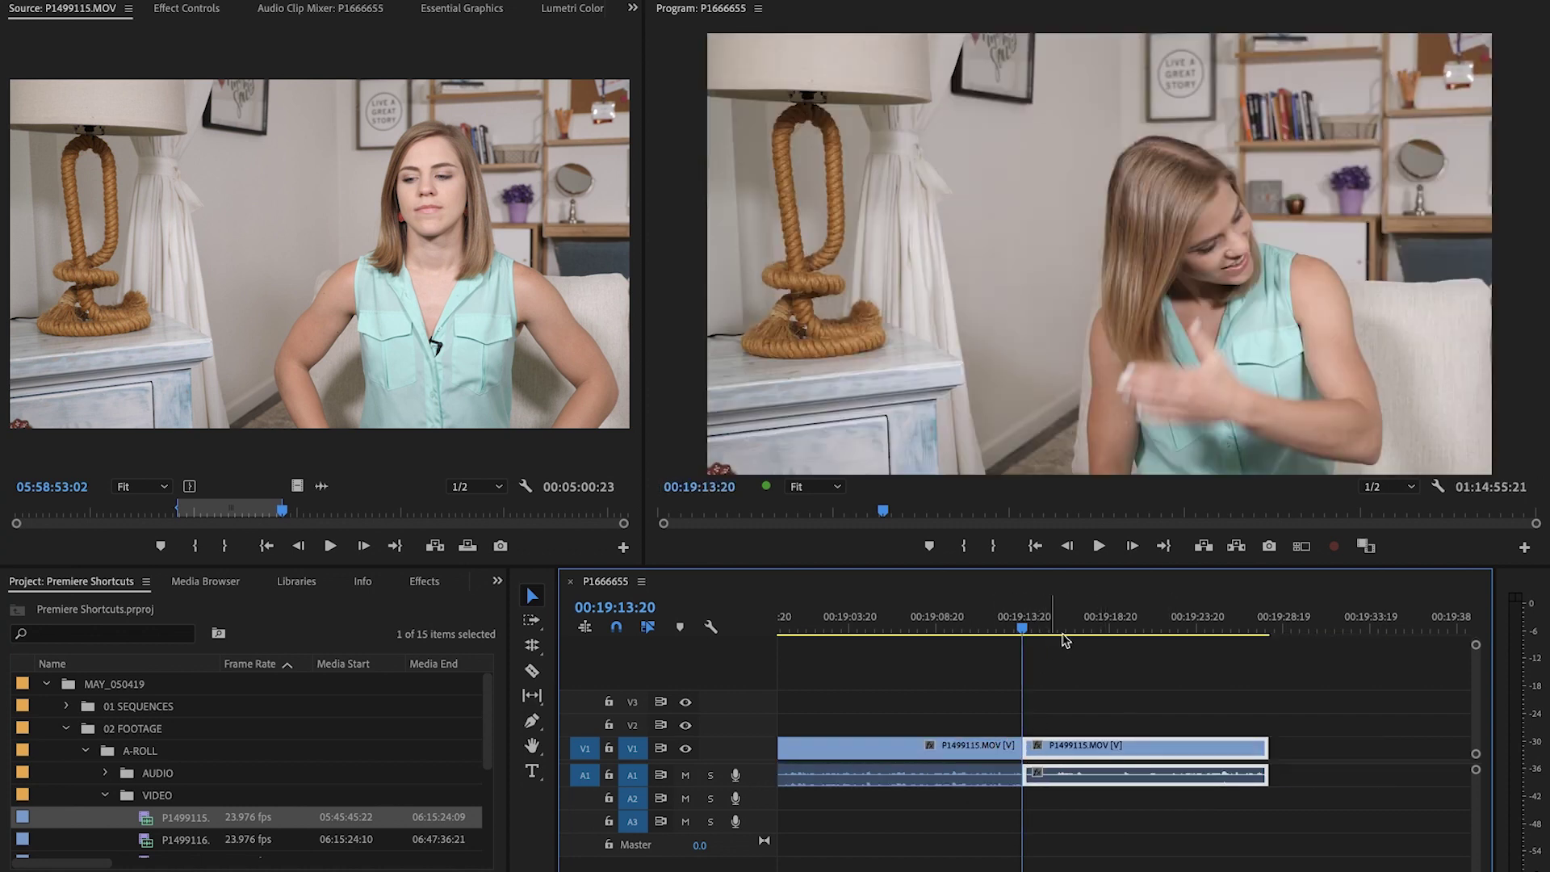
# - Ripple-trim the right clip's start at 00:19:15:18, then drag the cut between the clips later
pyautogui.click(1055, 628)
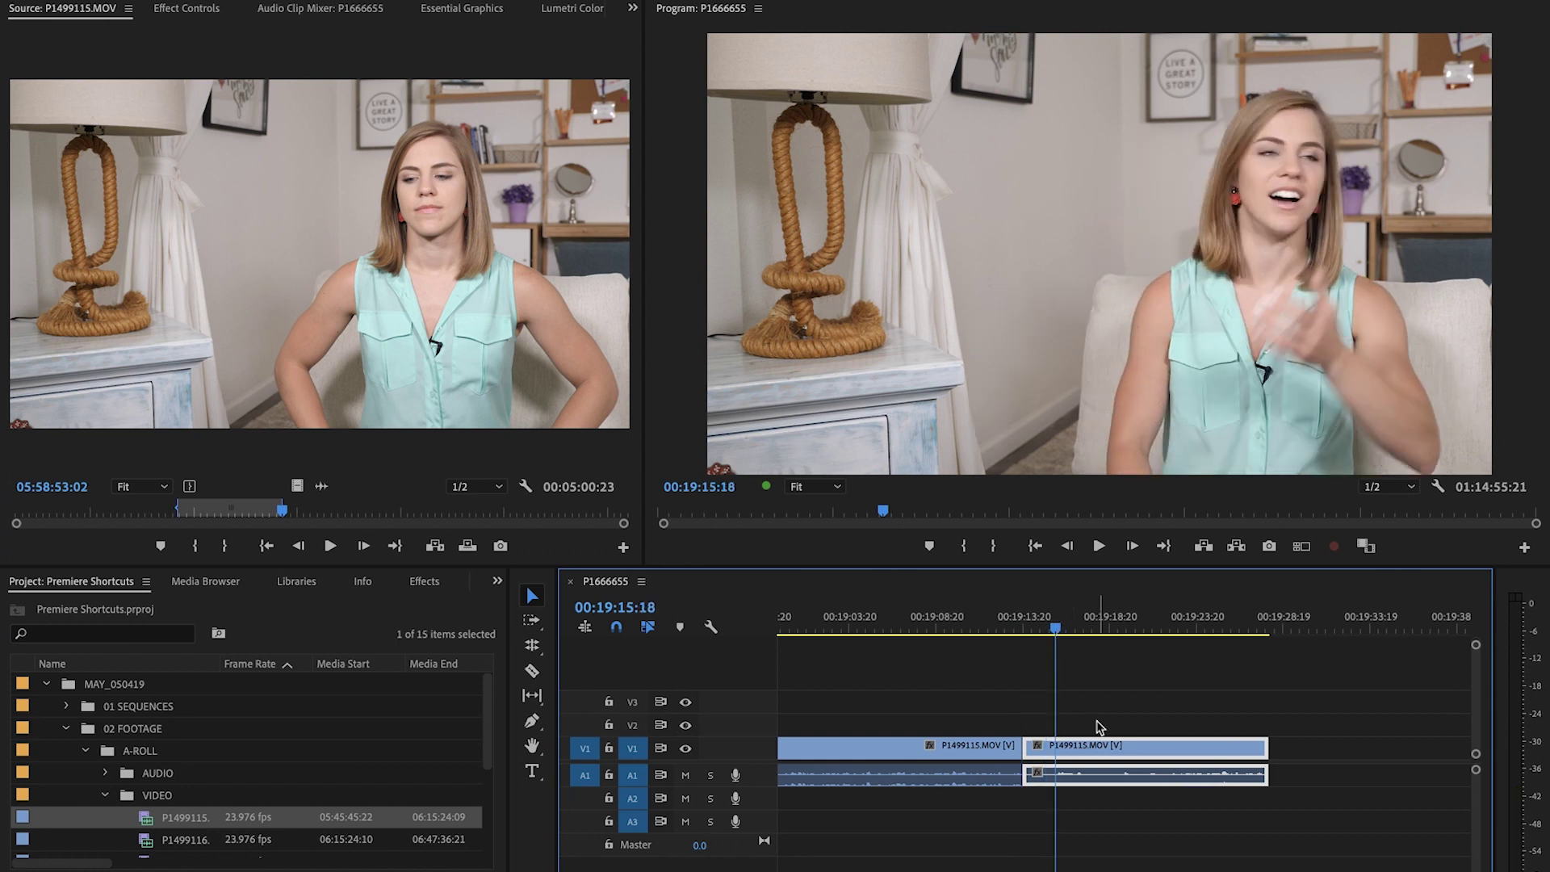
pyautogui.press('q')
pyautogui.click(1005, 627)
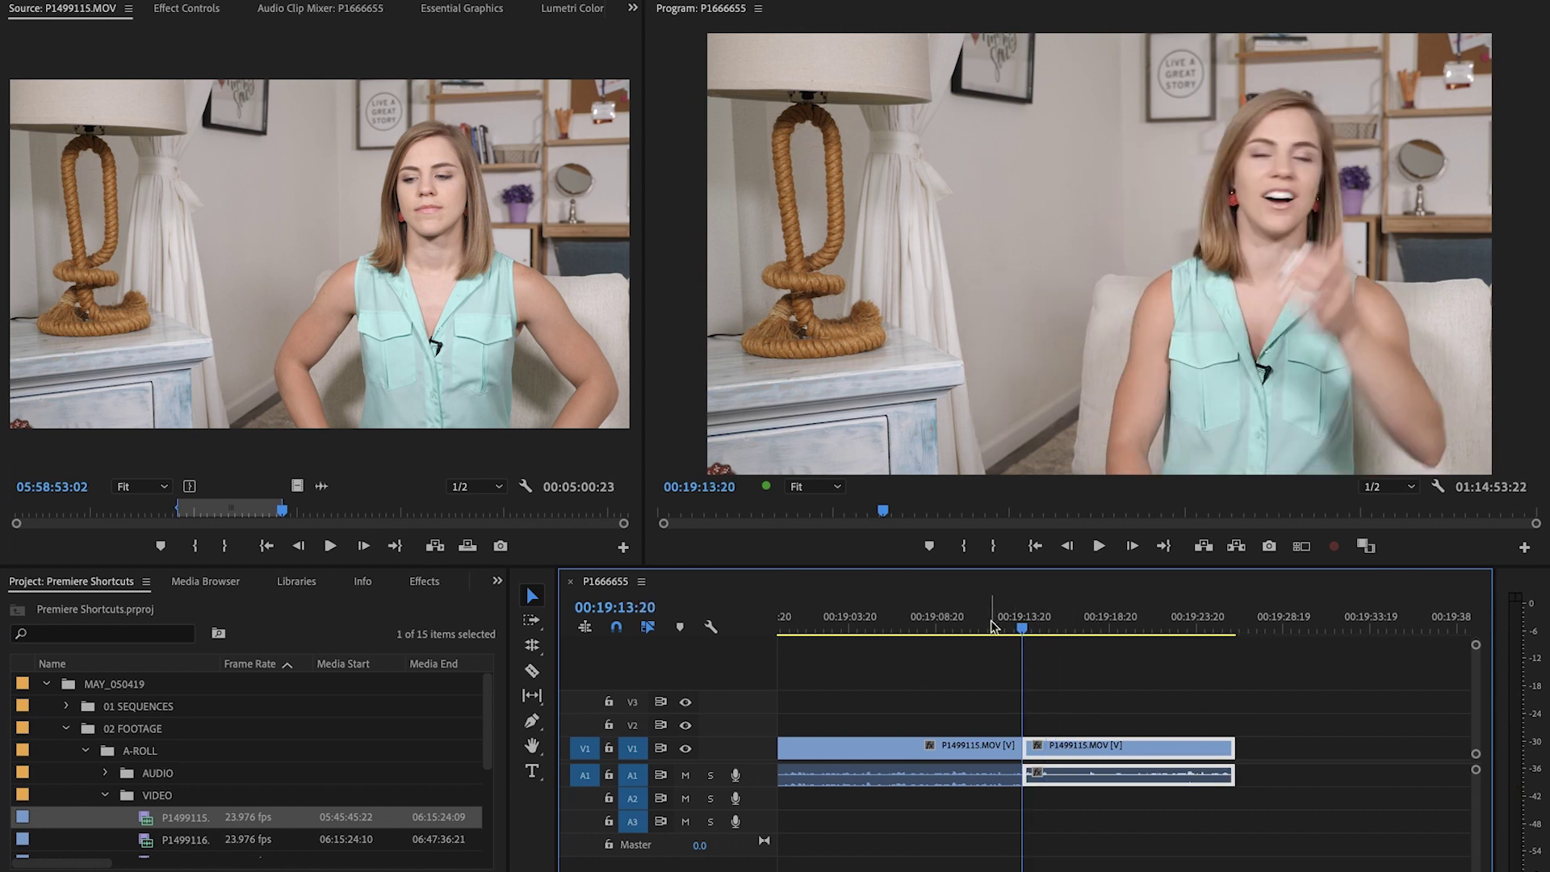
pyautogui.press('b')
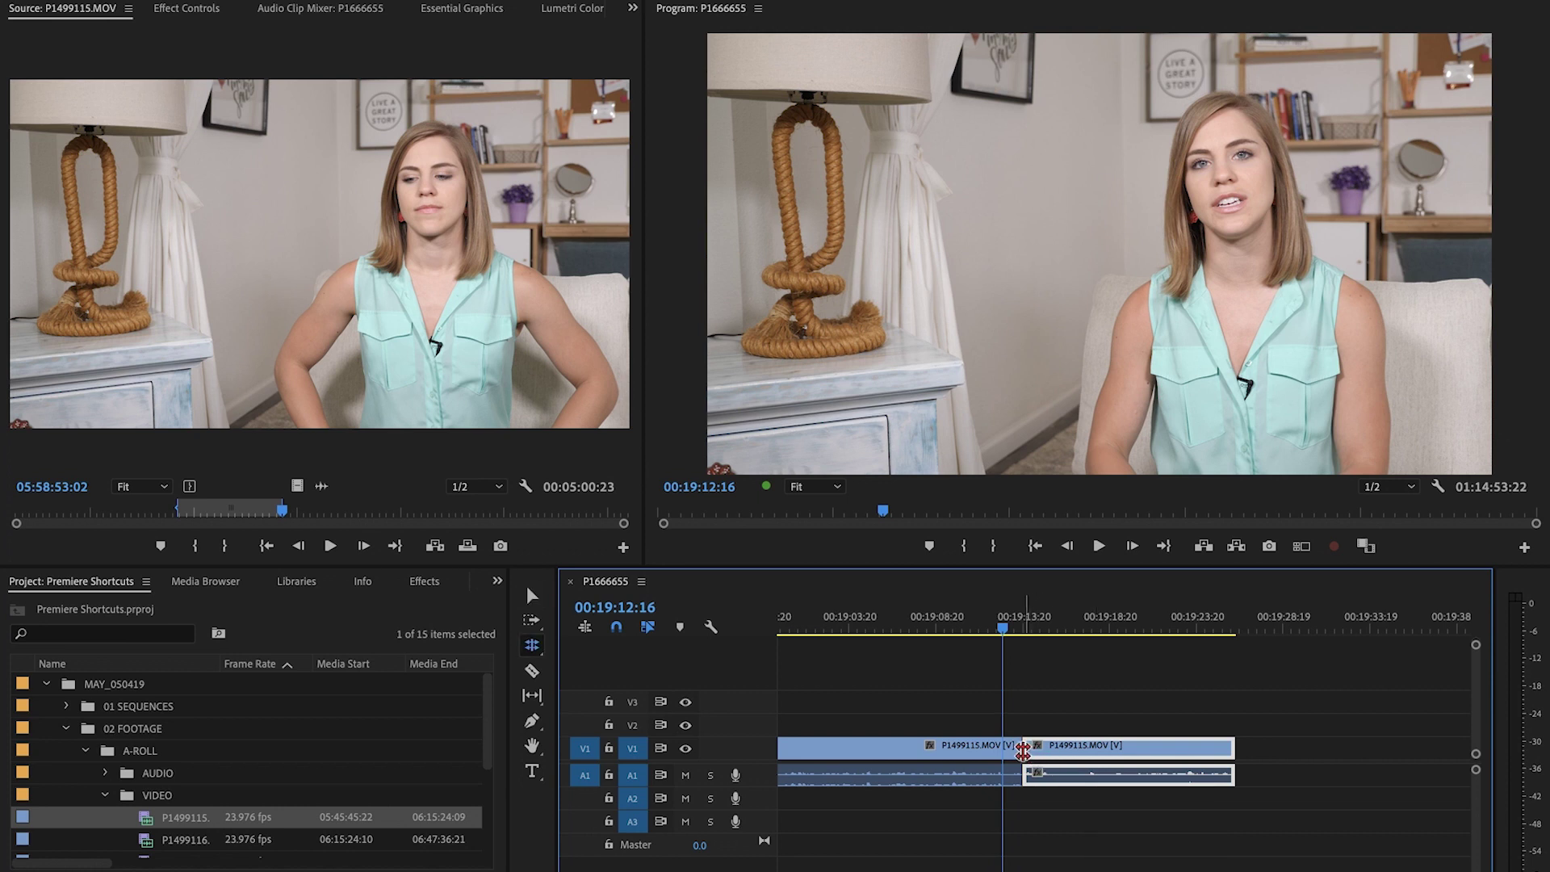
pyautogui.moveTo(1023, 749); pyautogui.dragTo(1149, 762)
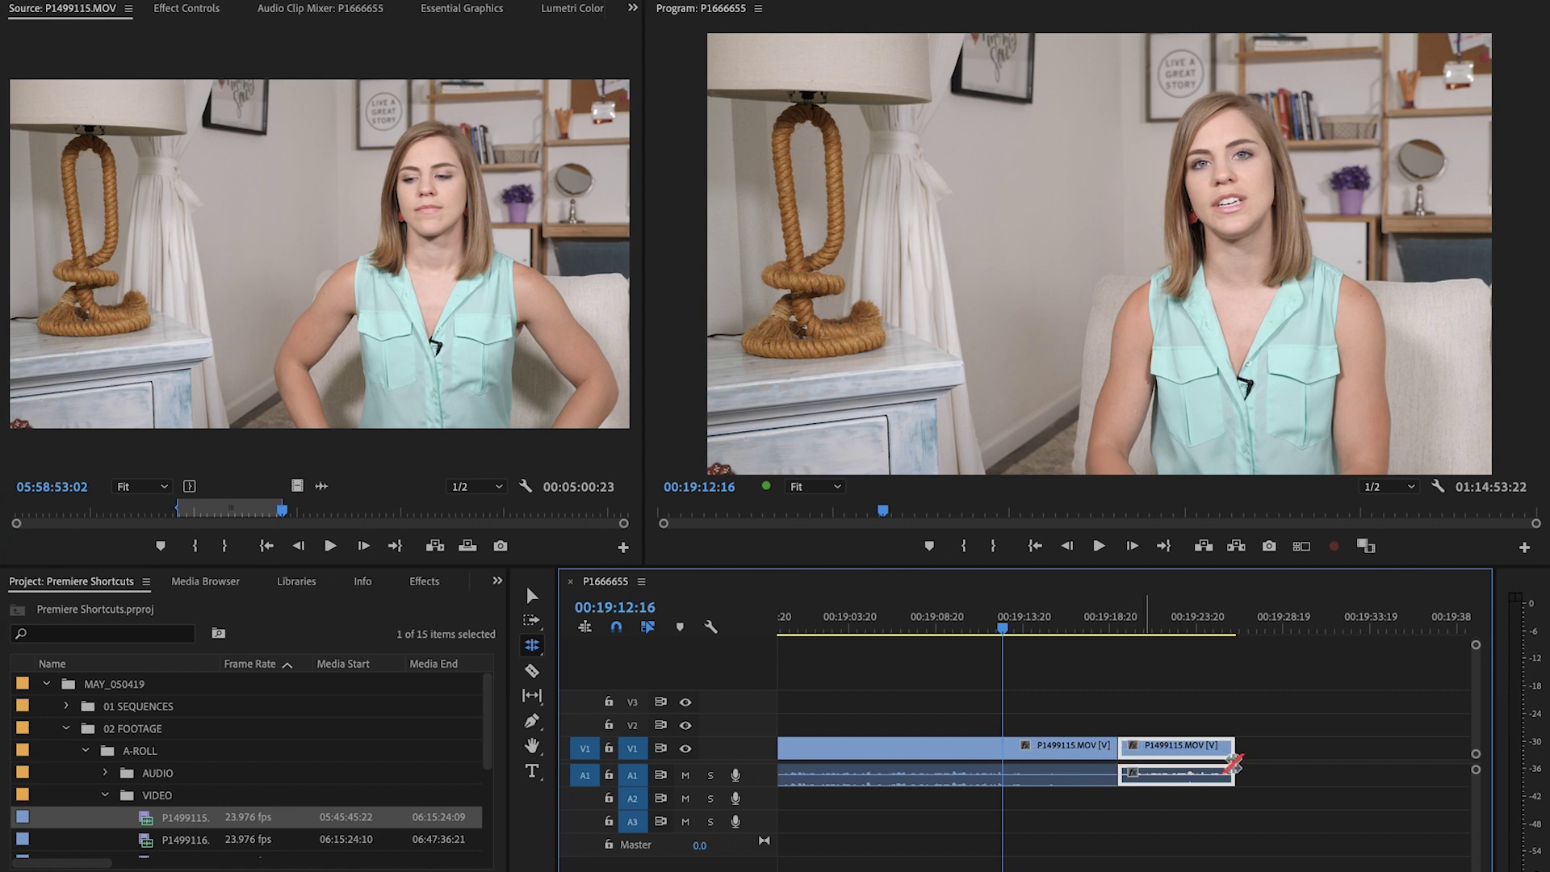
# - With the Ripple Edit tool (B), drag the left clip's end right so the sequence runs 00:54:19:12
pyautogui.click(536, 652)
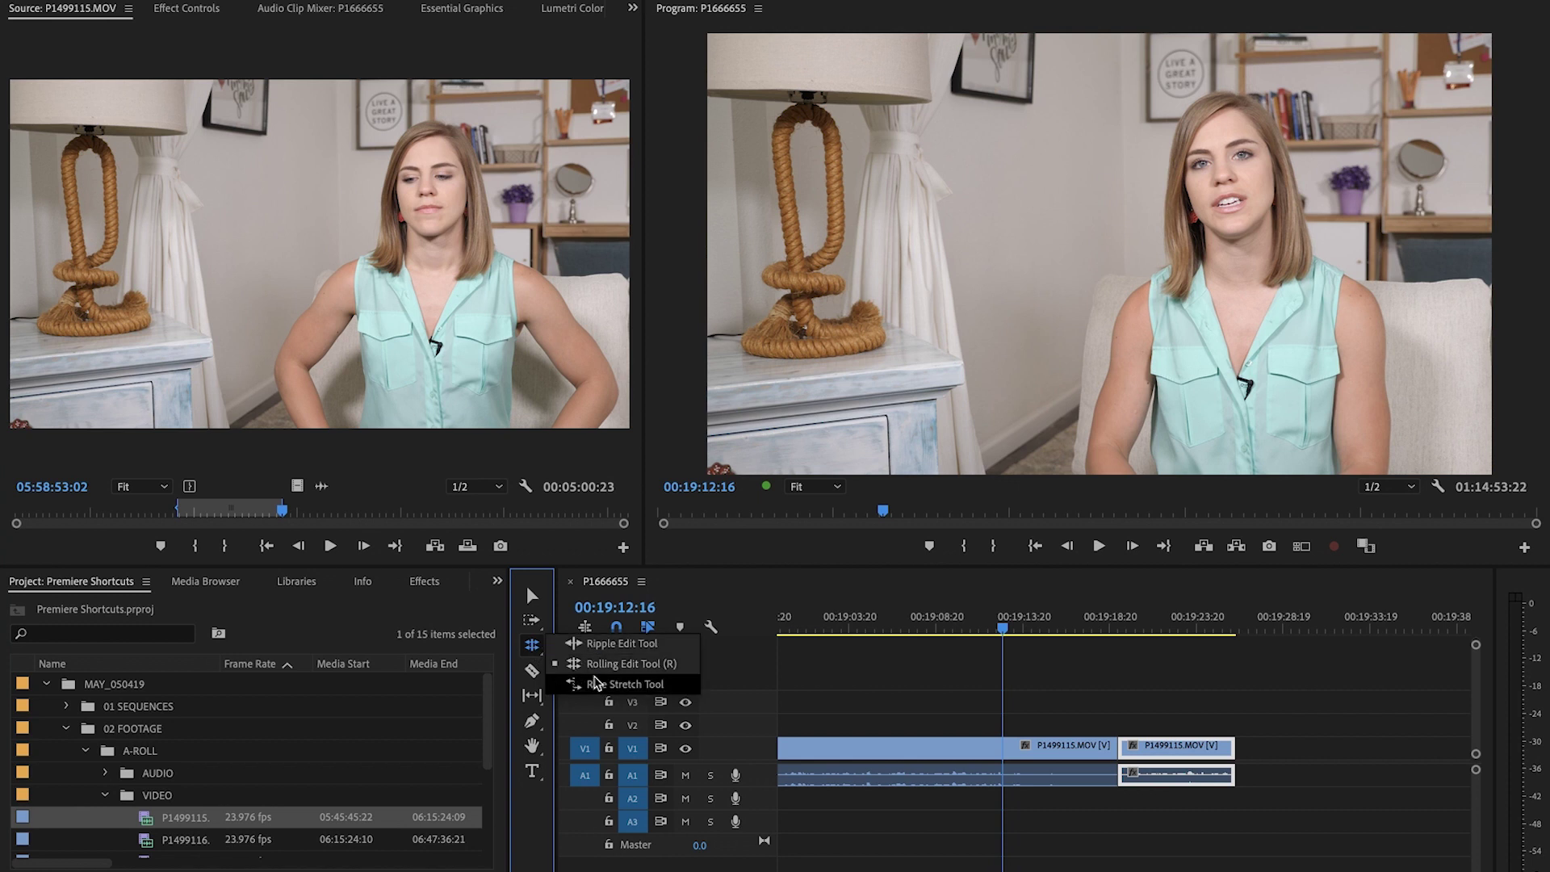
pyautogui.click(611, 644)
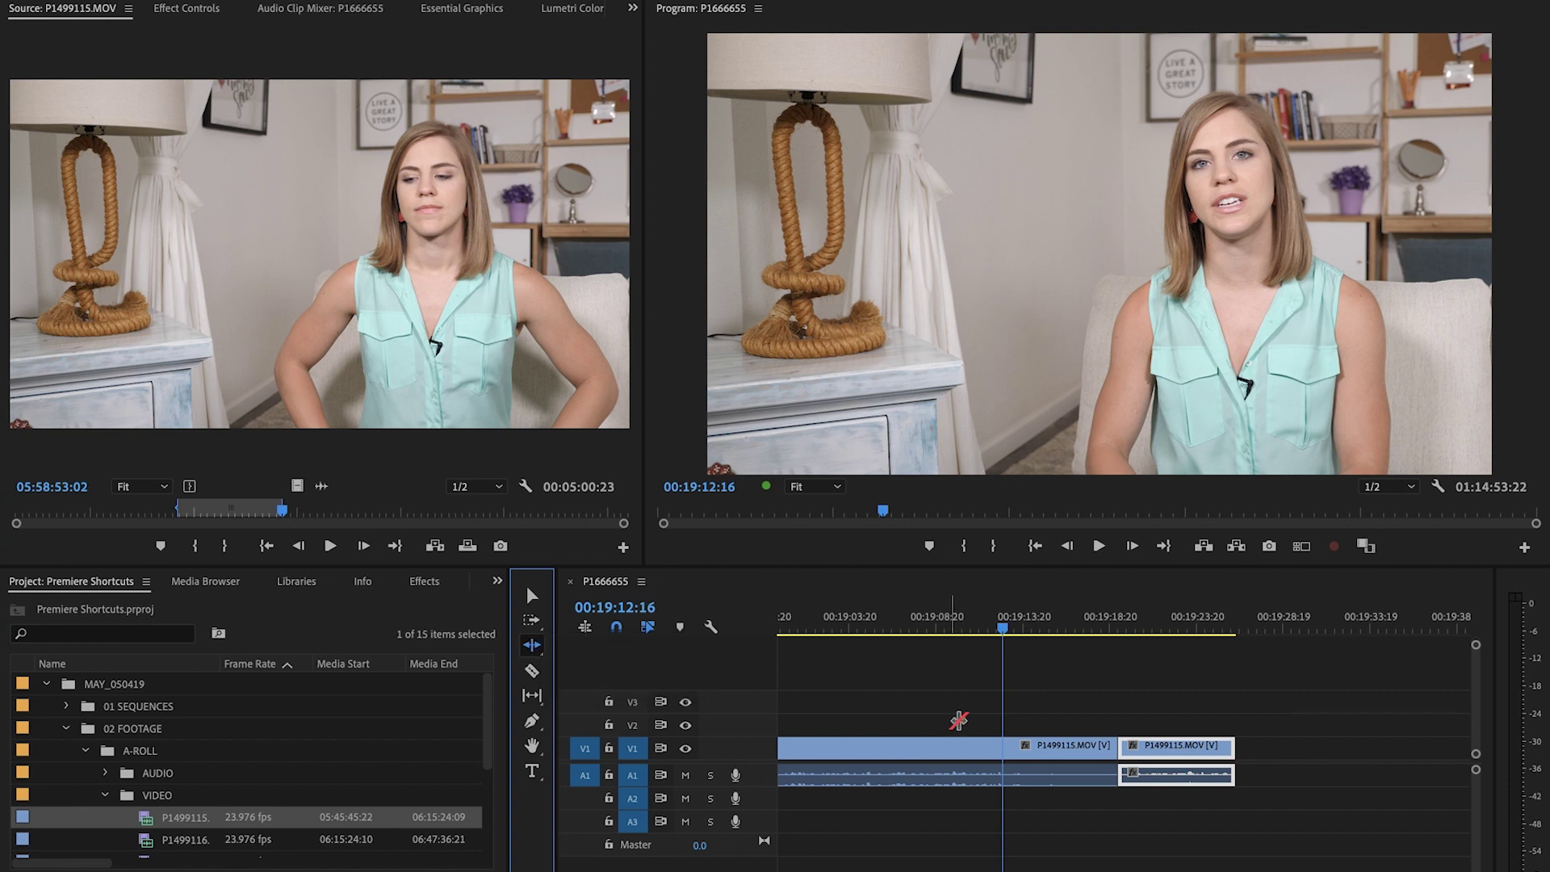
pyautogui.click(1112, 744)
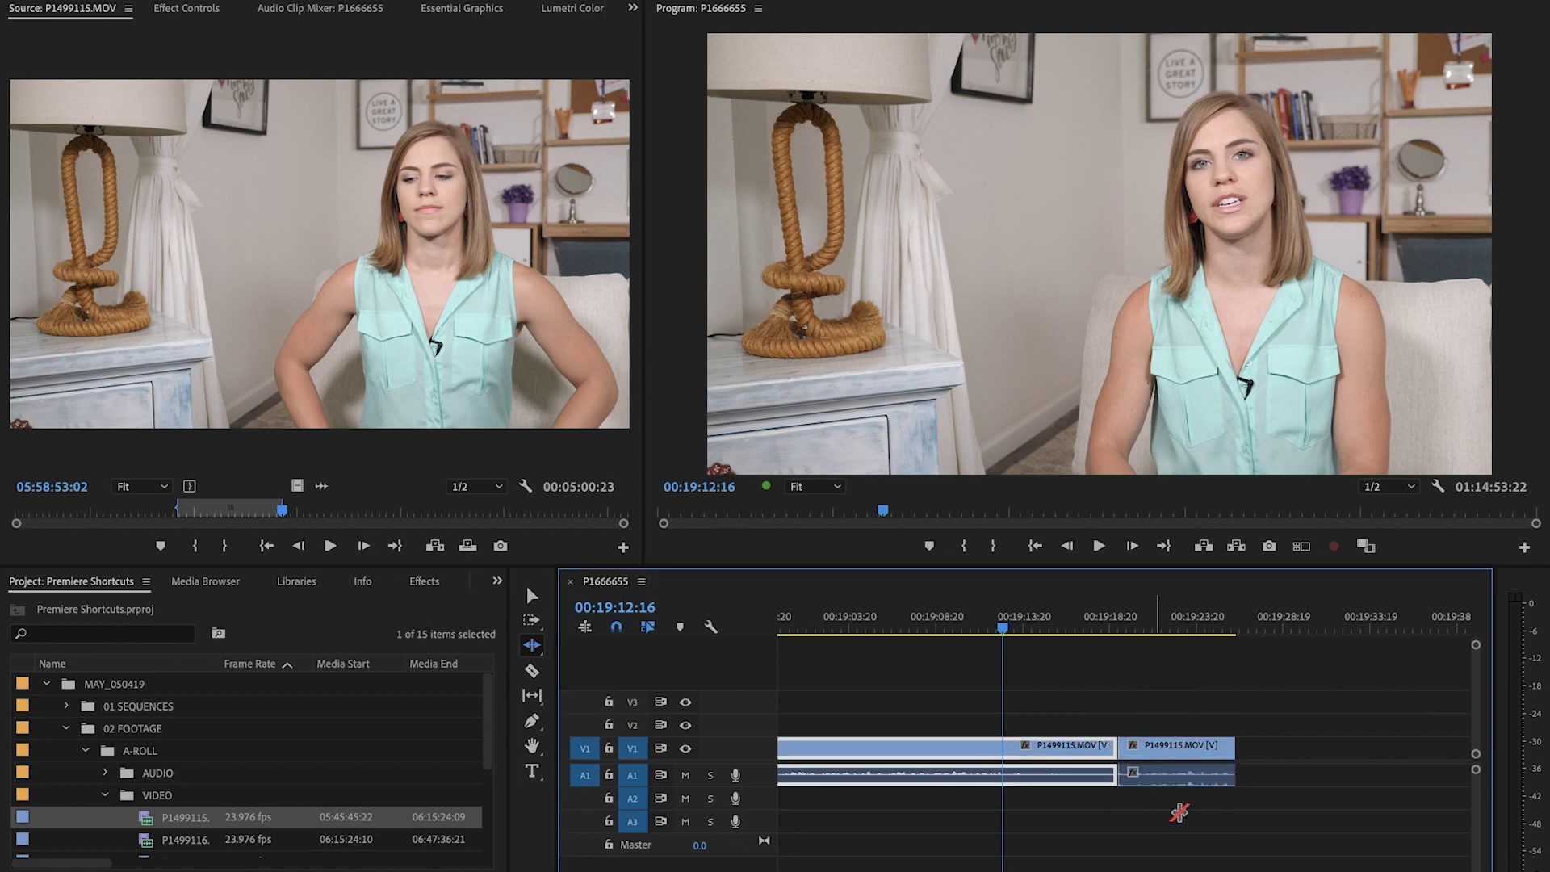
pyautogui.moveTo(1114, 744); pyautogui.dragTo(1251, 744)
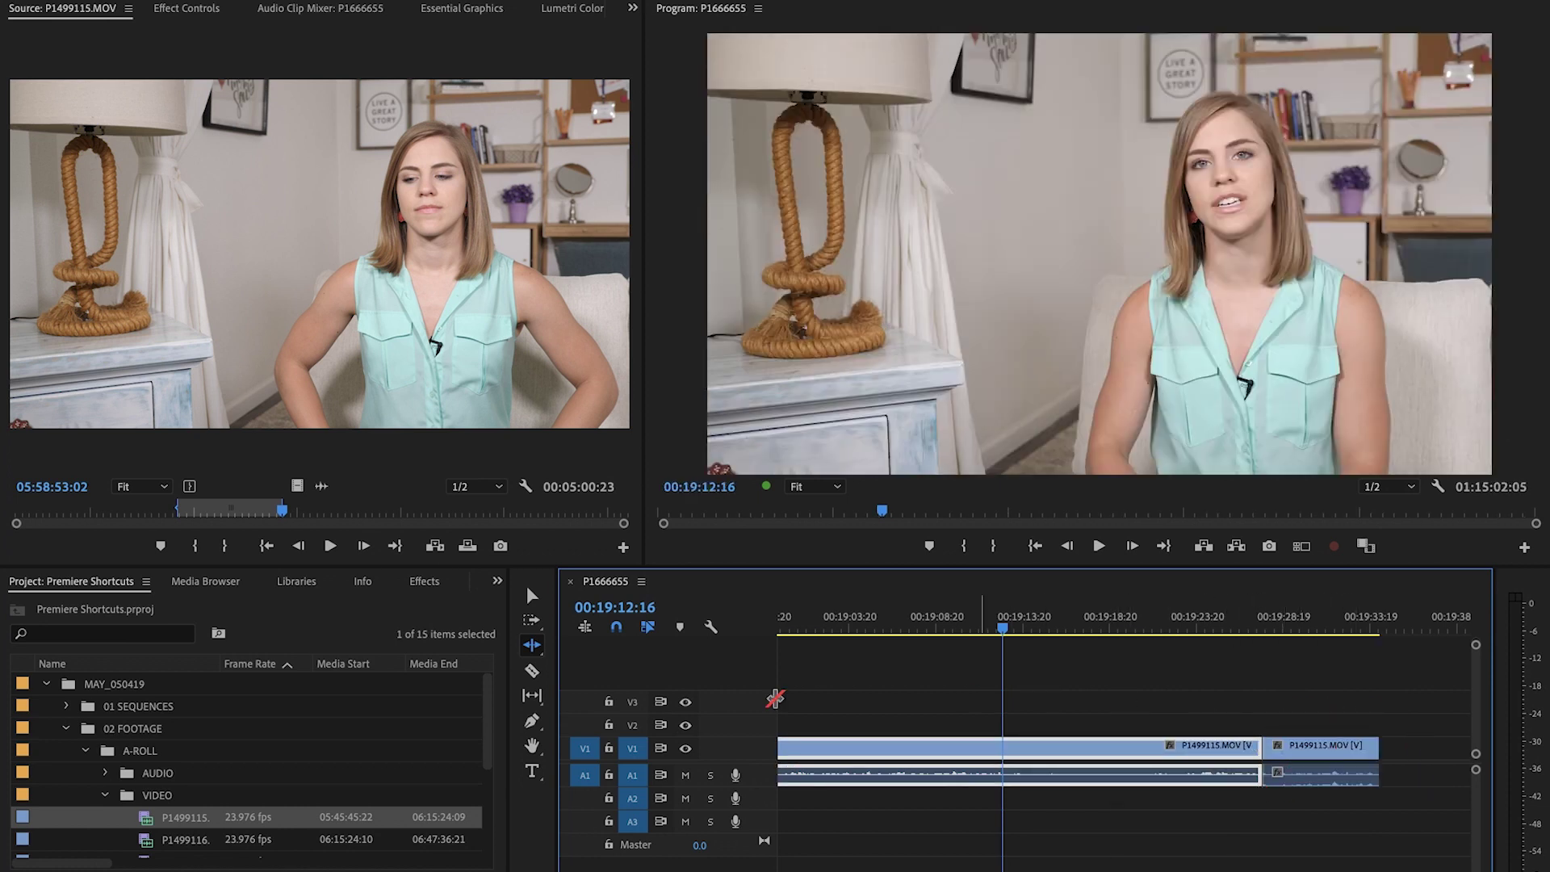
pyautogui.click(533, 645)
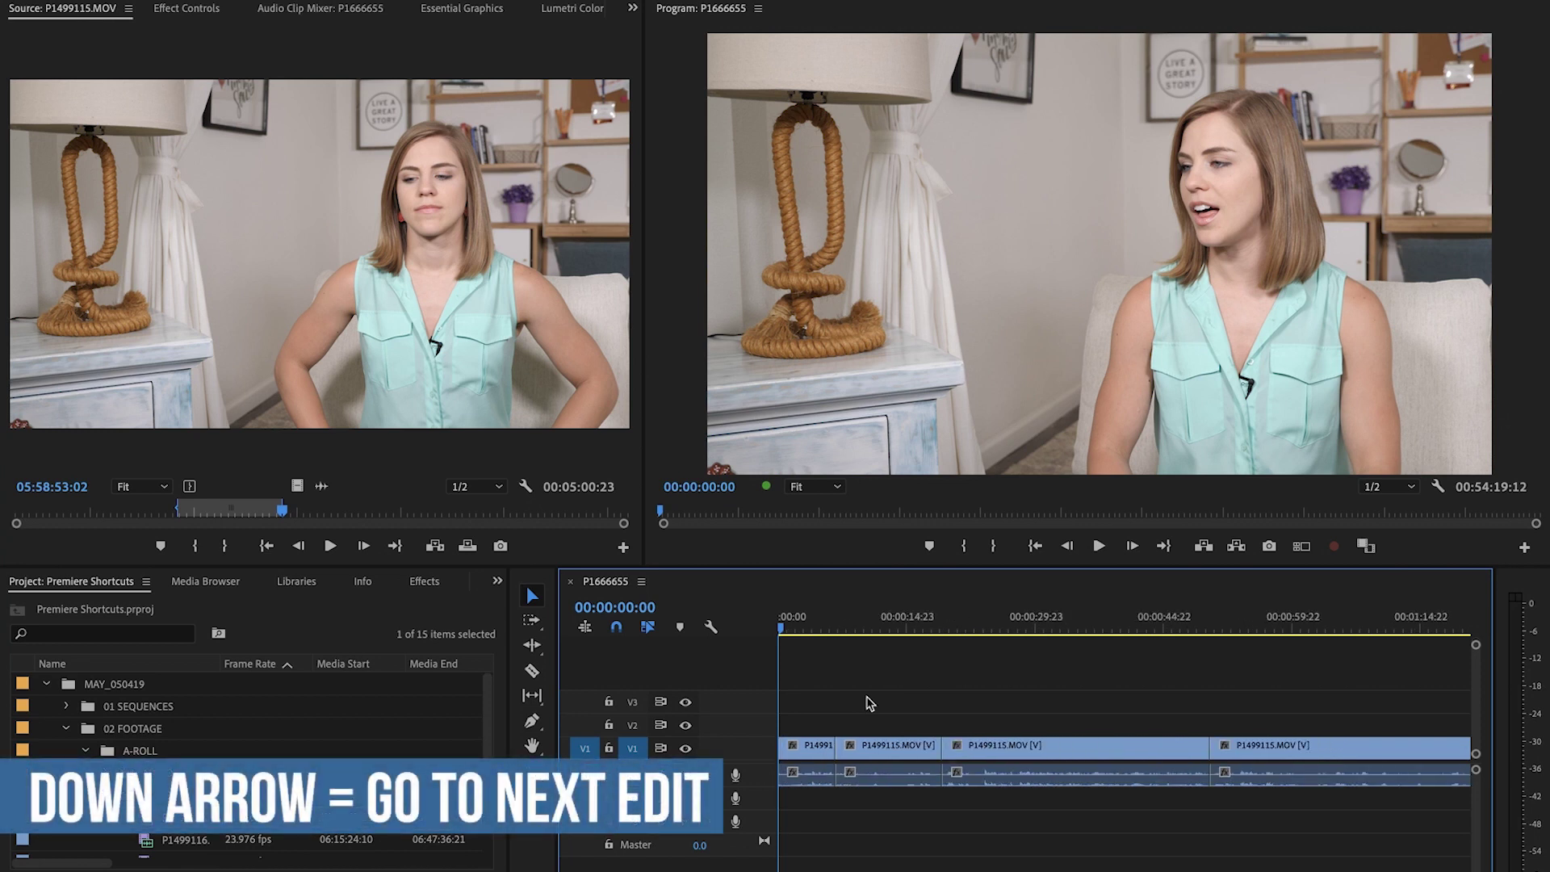
# - Jump between edit points back to the cut at 00:00:06:18 and zoom in there
pyautogui.press('Down')
pyautogui.press('Down')
pyautogui.press('Down')
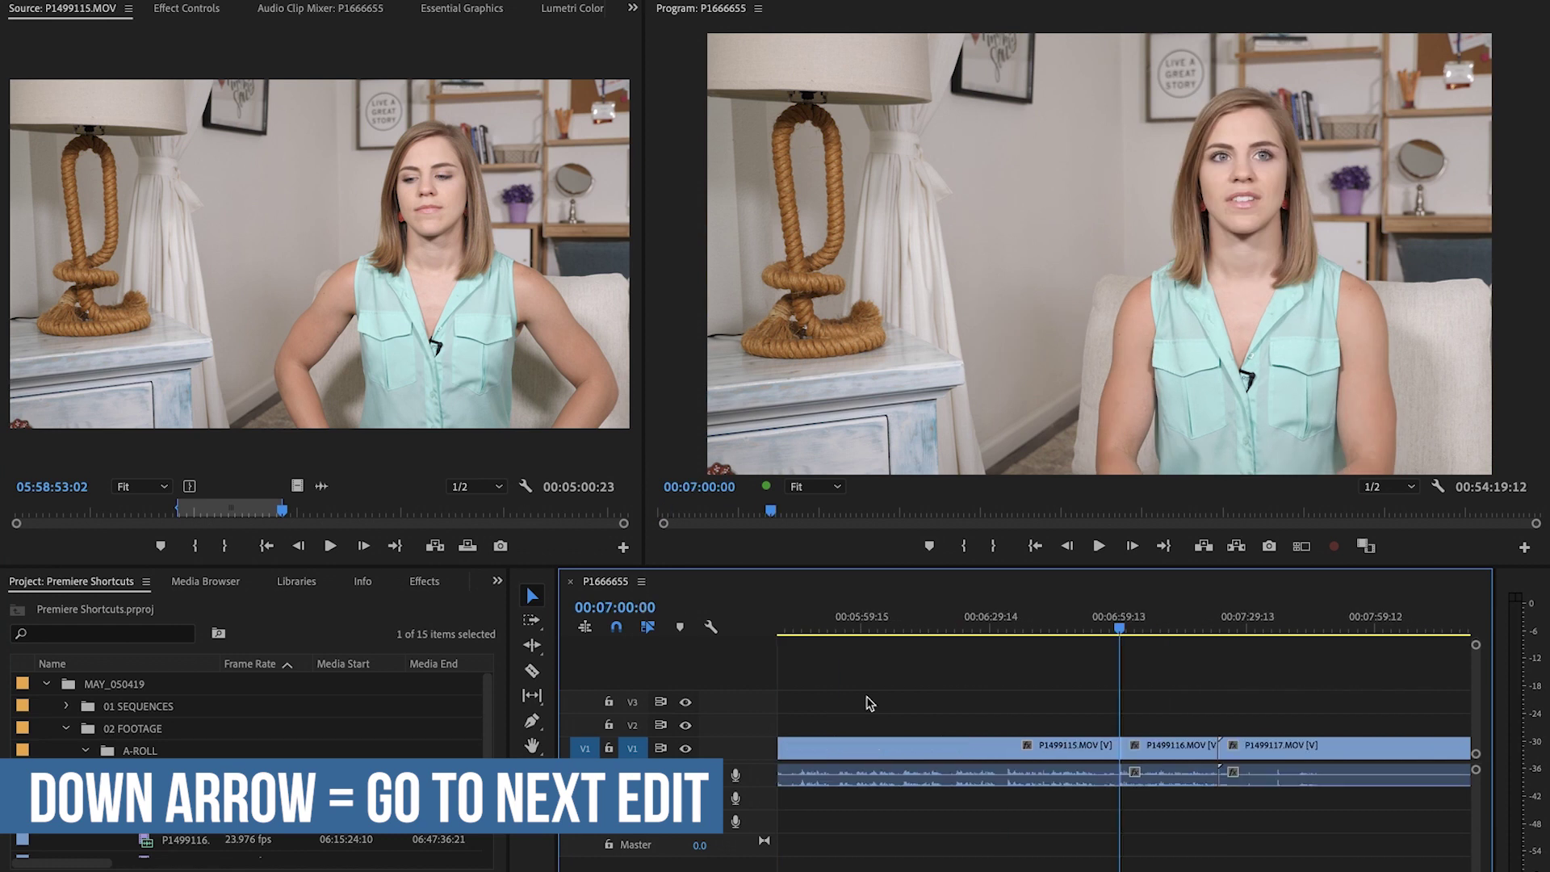
pyautogui.press('Up')
pyautogui.press('Up')
pyautogui.press('Up')
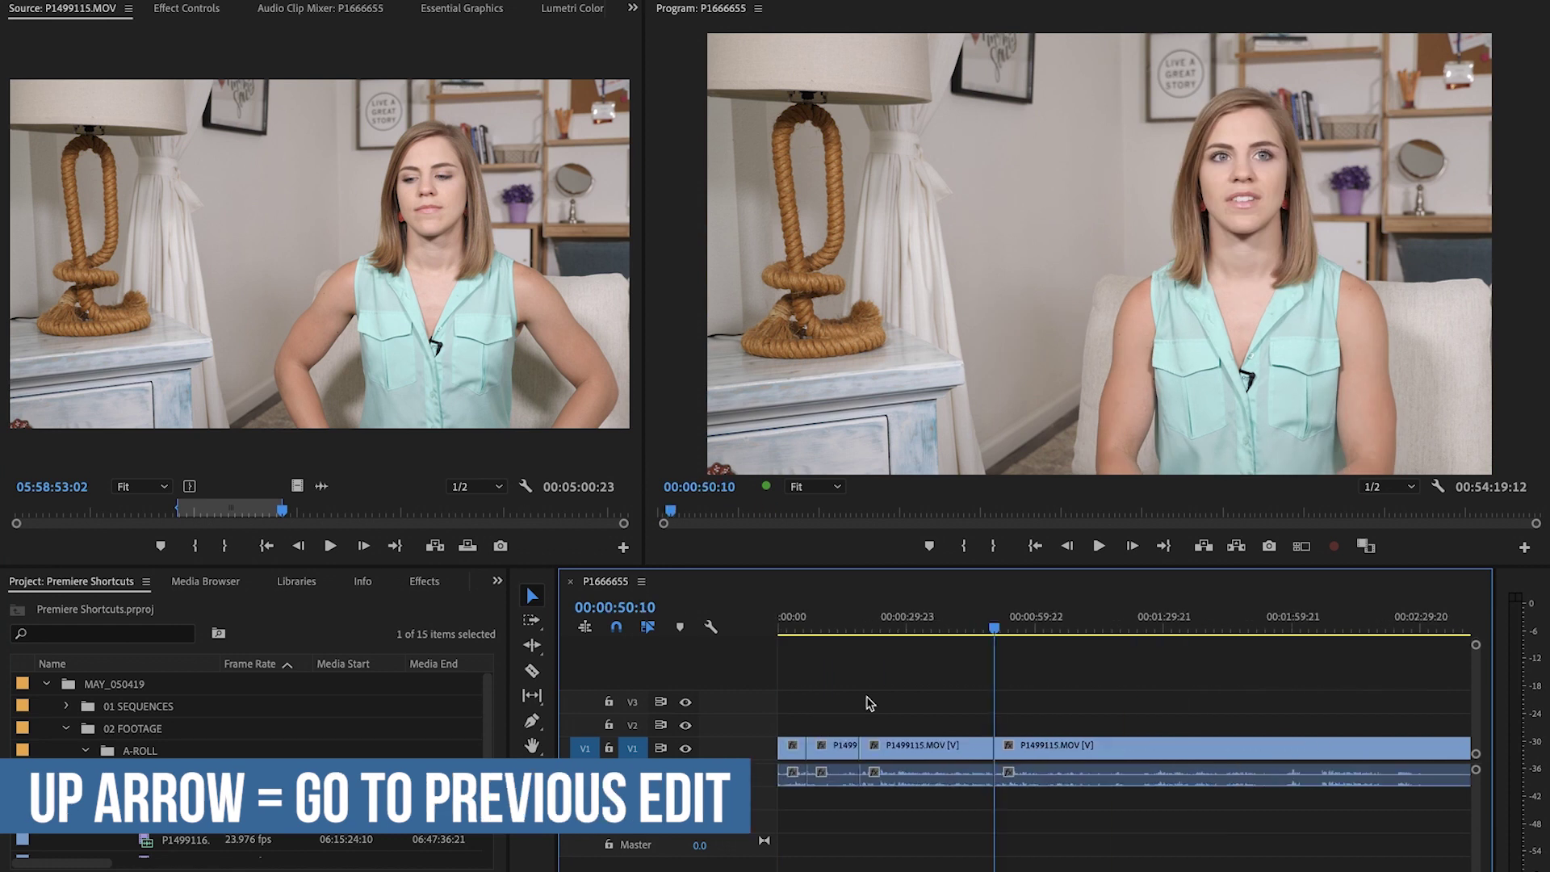
pyautogui.press('Up')
pyautogui.press('=')
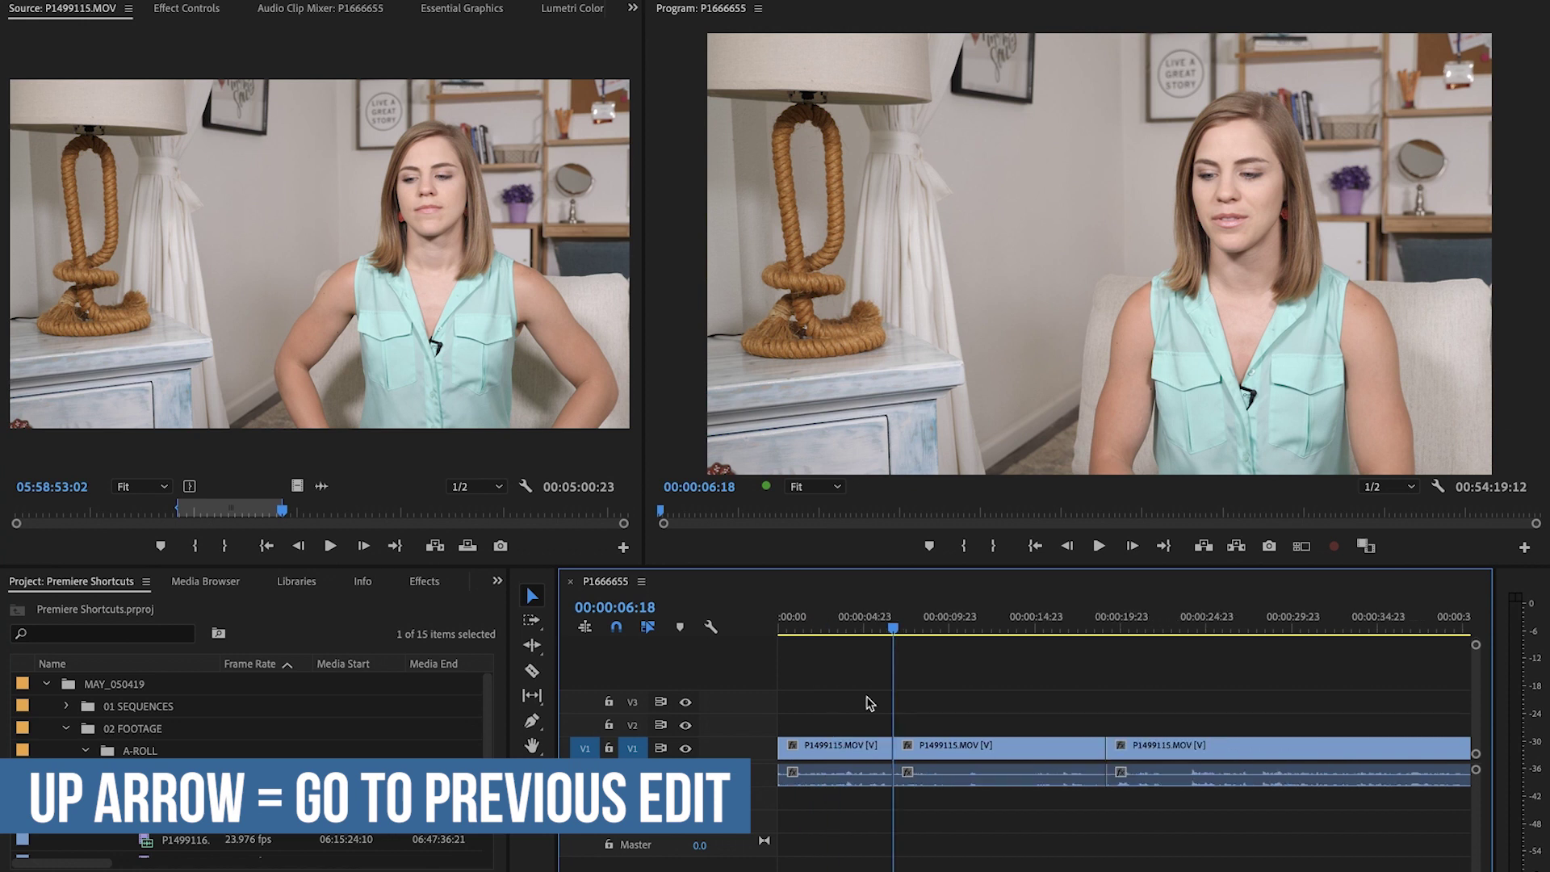
# - Step the playhead forward frame by frame to 00:00:08:20, just after the cut
pyautogui.press('Right')
pyautogui.press('Right')
pyautogui.press('Right')
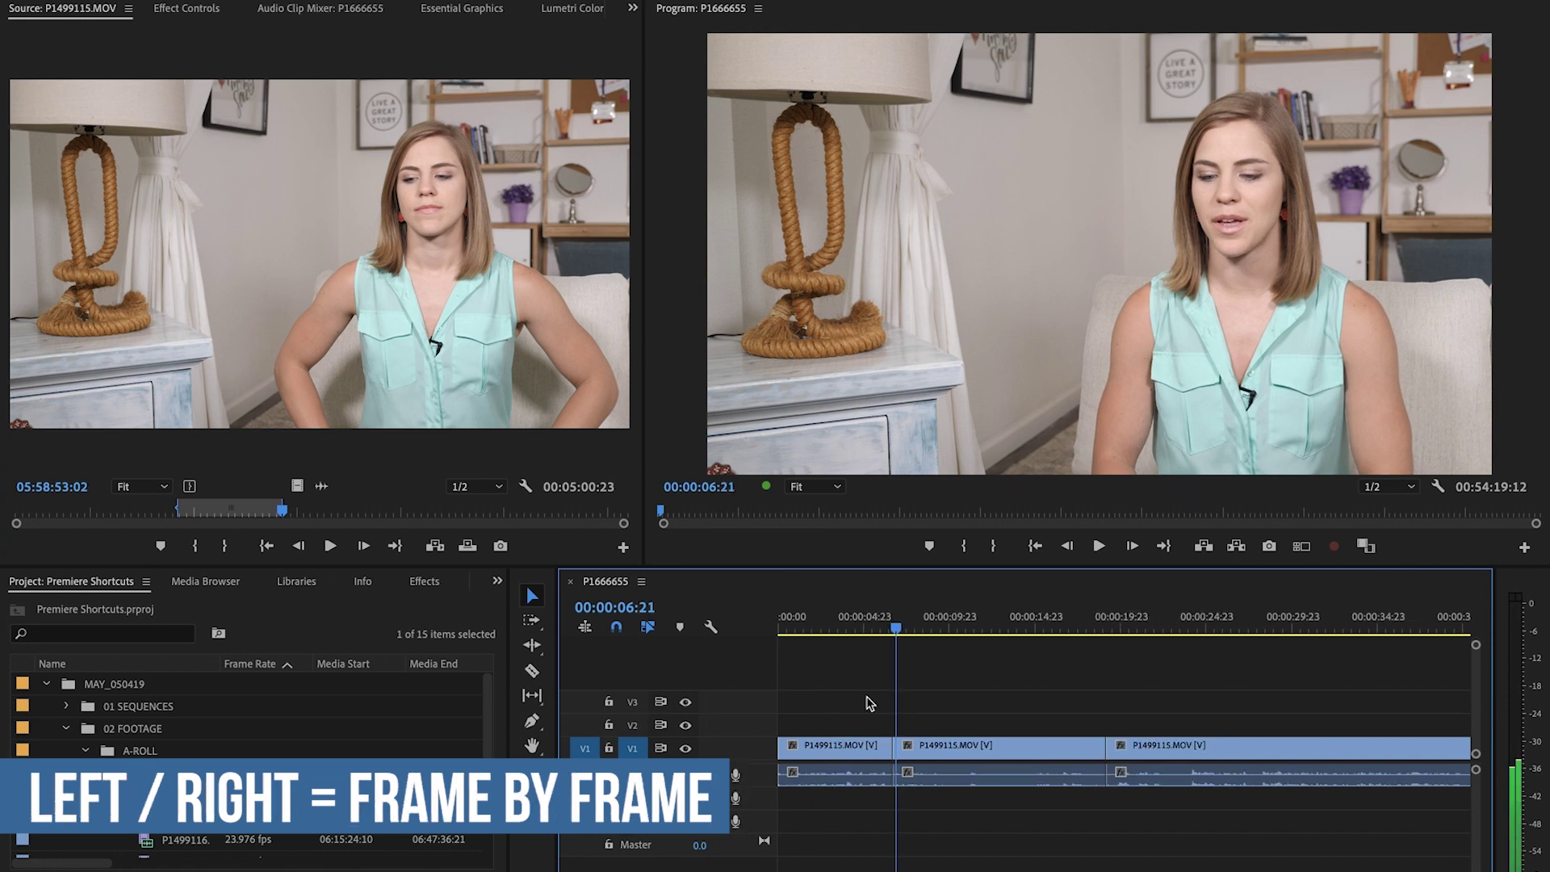
pyautogui.press('Right')
pyautogui.press('Right')
pyautogui.press('Right')
pyautogui.press('Right')
pyautogui.press('Right')
pyautogui.press('Right')
pyautogui.press('Right')
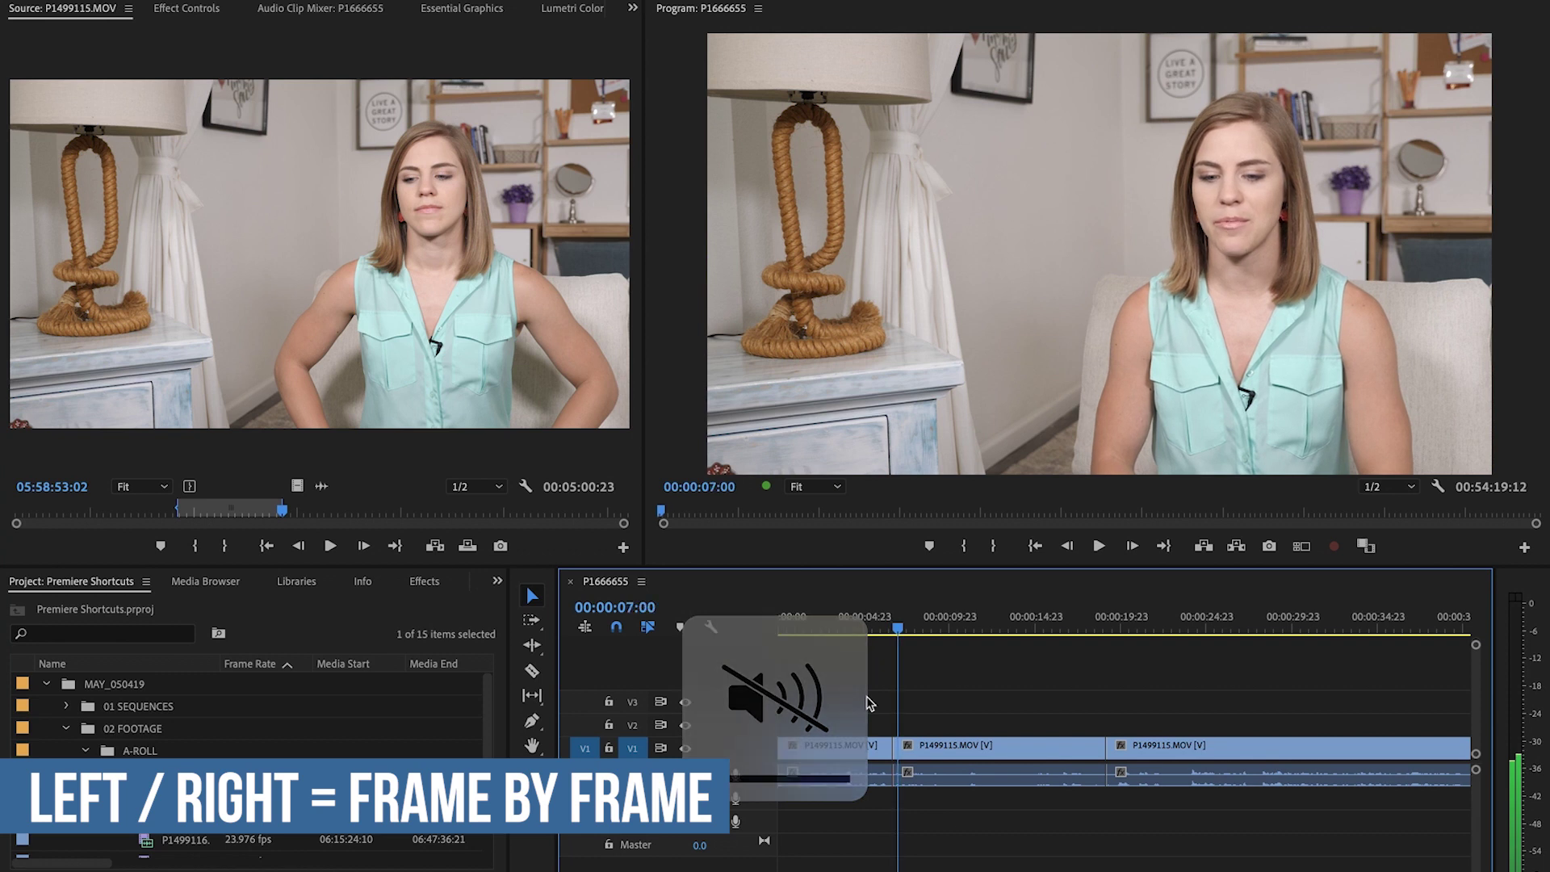
pyautogui.press('Right')
pyautogui.press('Right')
pyautogui.press('Right')
pyautogui.press('Right')
pyautogui.press('Right')
pyautogui.press('Right')
pyautogui.press('Right')
pyautogui.press('Right')
pyautogui.press('Right')
pyautogui.press('Right')
pyautogui.press('Right')
pyautogui.press('Right')
pyautogui.press('Right')
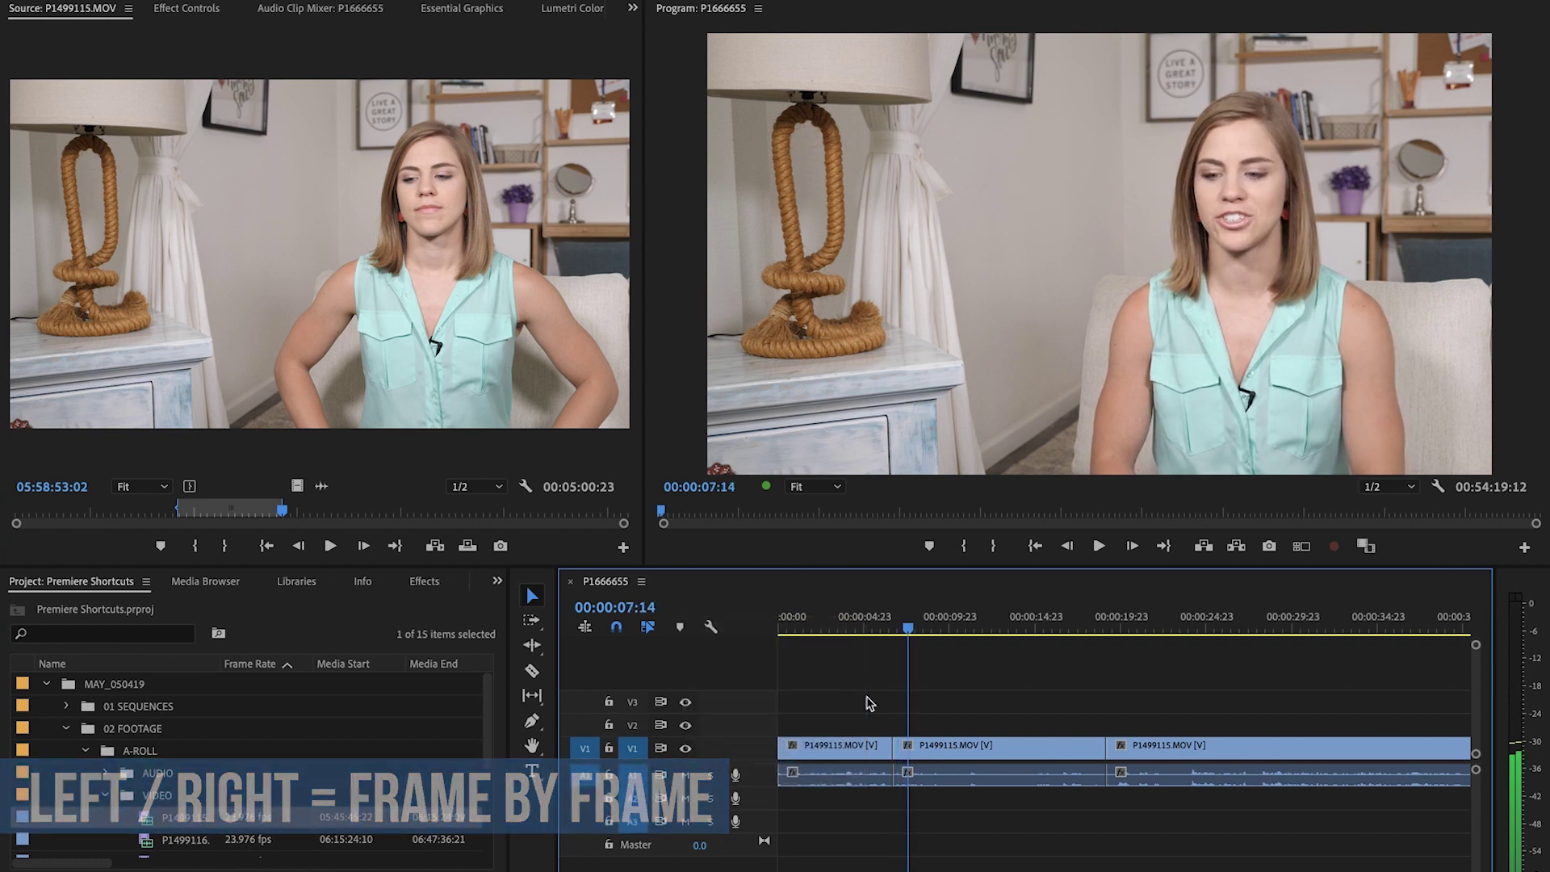
pyautogui.press('Right')
pyautogui.press('Right')
pyautogui.press('Right')
pyautogui.press('Right')
pyautogui.press('Right')
pyautogui.press('Right')
pyautogui.press('Right')
pyautogui.press('Right')
pyautogui.press('Right')
pyautogui.press('Right')
pyautogui.press('Right')
pyautogui.press('Right')
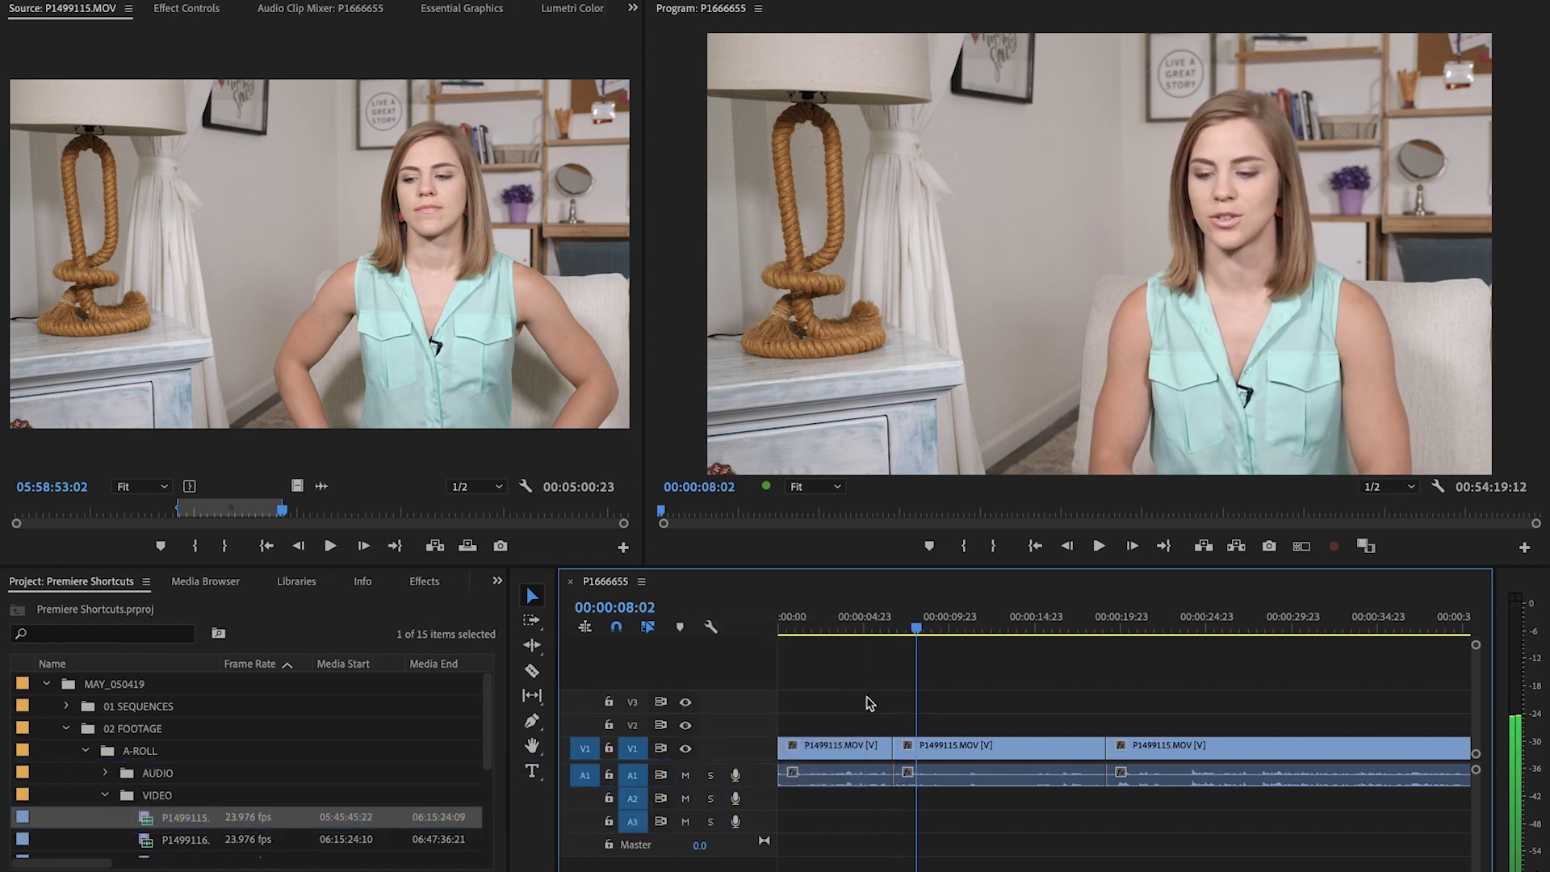
pyautogui.press('Right')
pyautogui.press('Right')
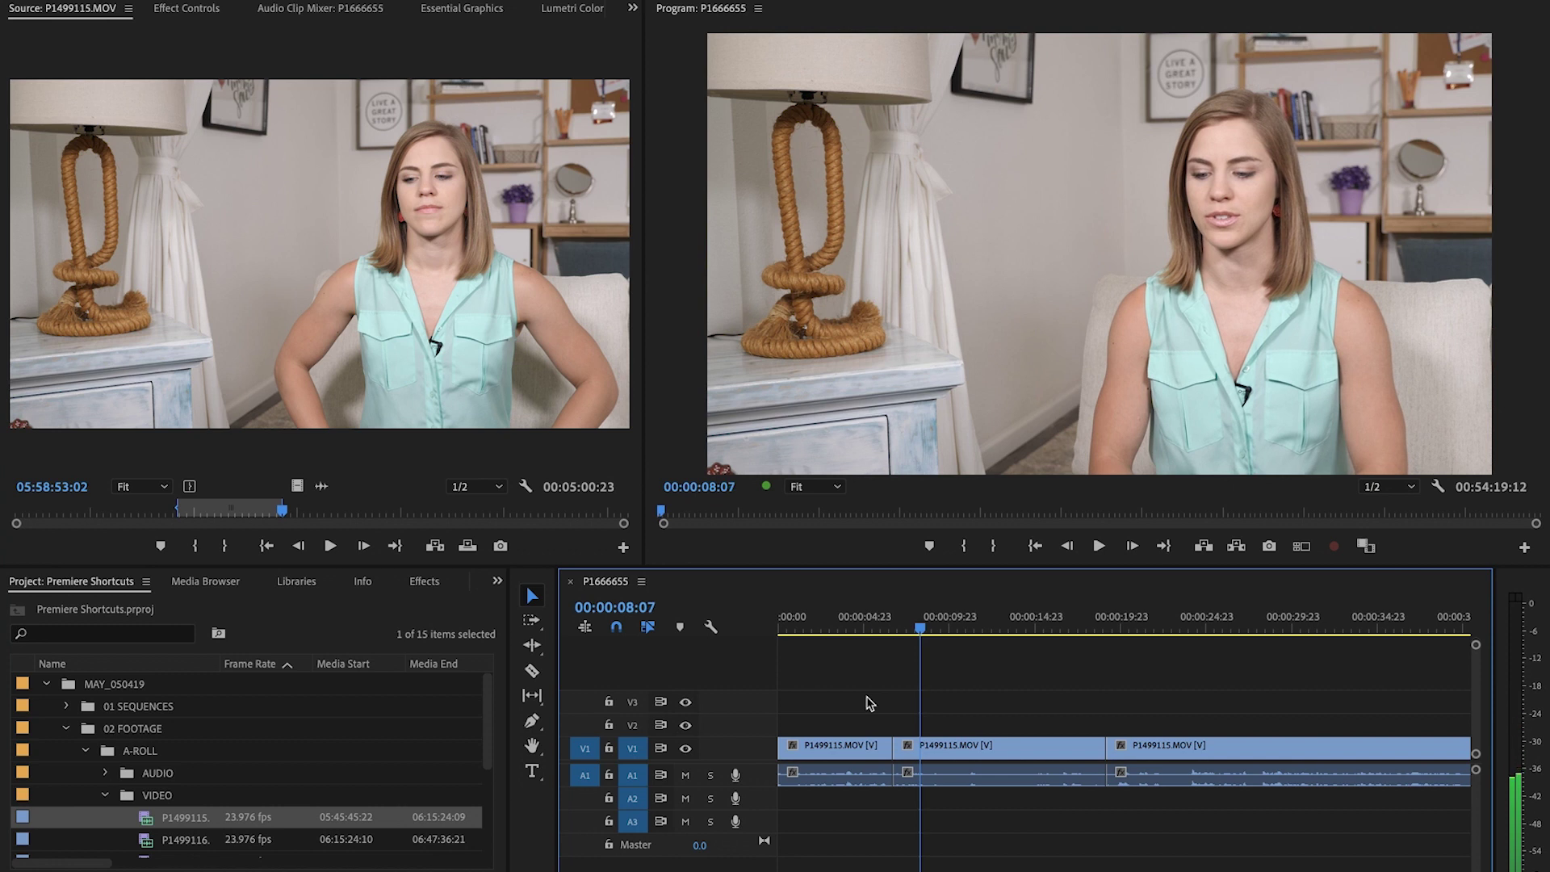
pyautogui.press('Right')
pyautogui.press('Right')
pyautogui.press('Right')
pyautogui.press('Right')
pyautogui.press('Right')
pyautogui.press('Right')
pyautogui.press('Right')
pyautogui.press('Right')
pyautogui.press('Right')
pyautogui.press('Right')
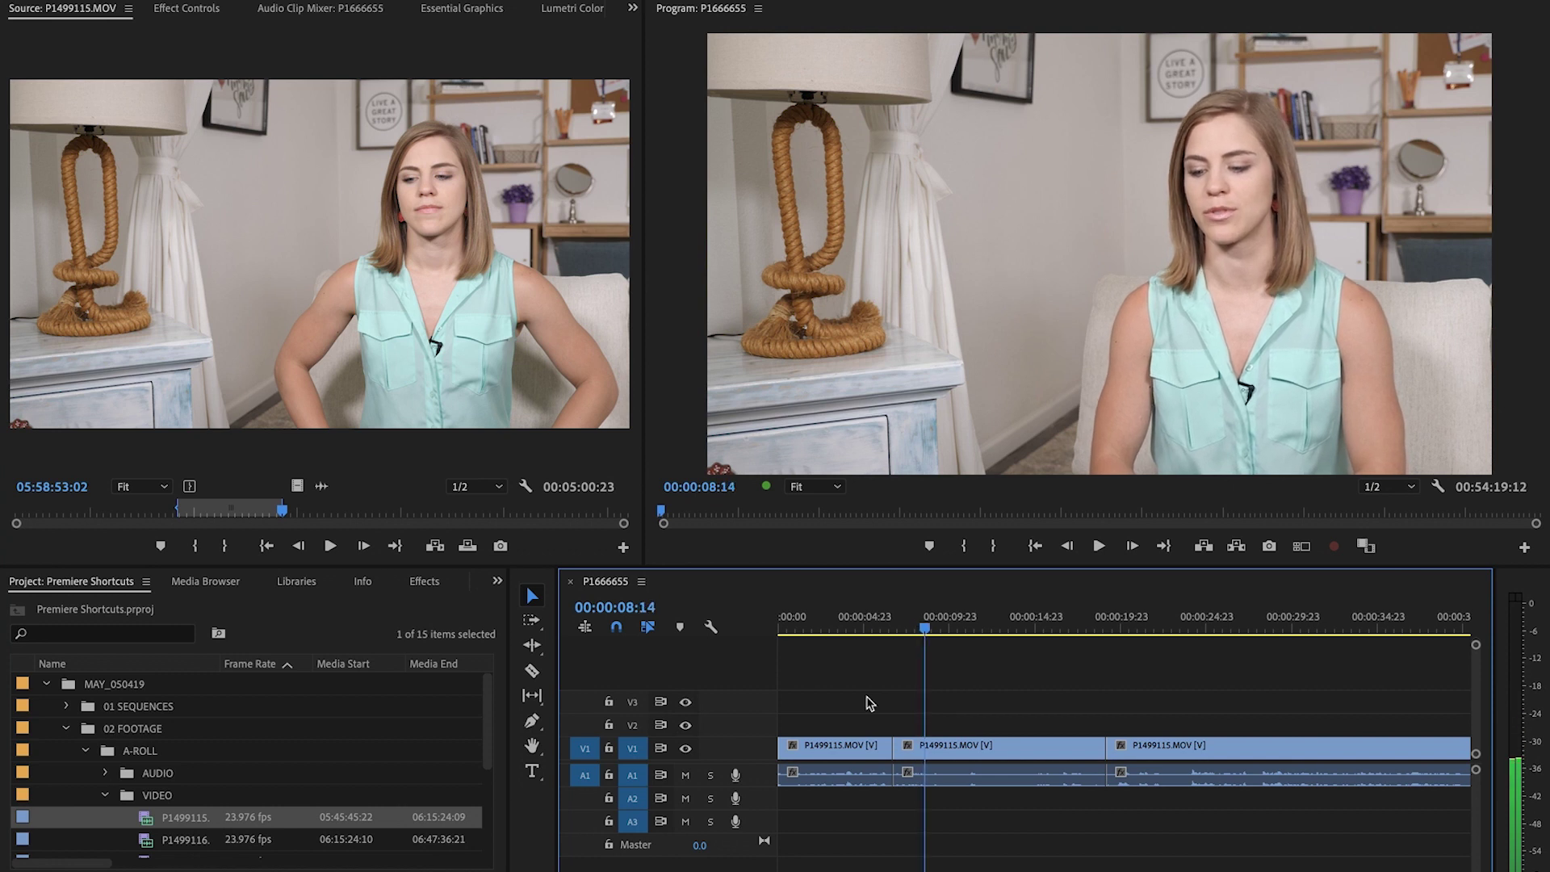
pyautogui.press('Right')
pyautogui.press('Right')
pyautogui.press('Right')
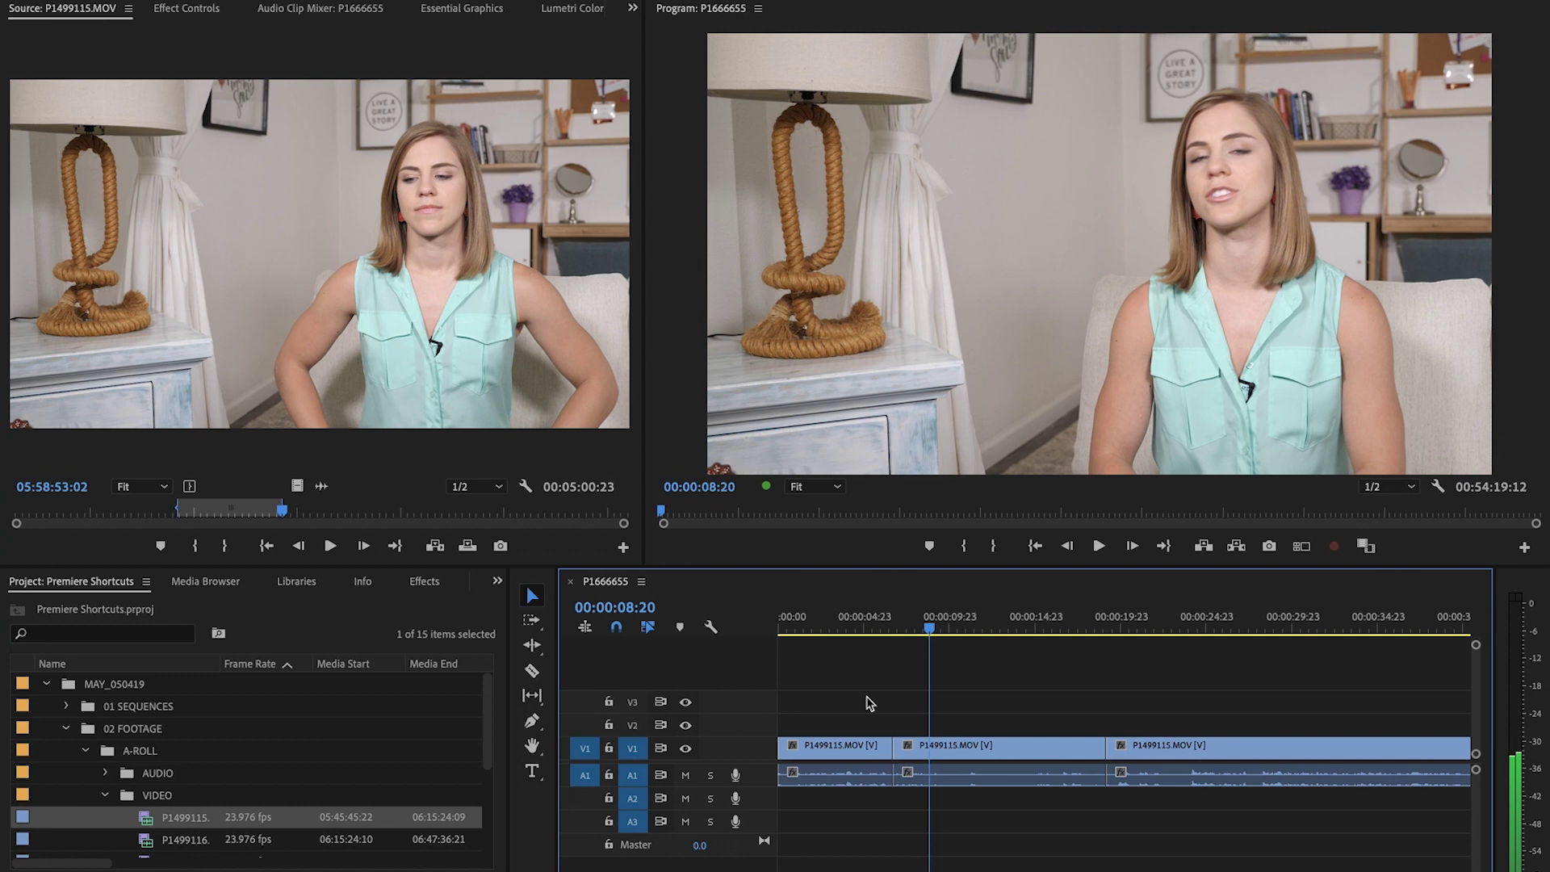
pyautogui.press('-')
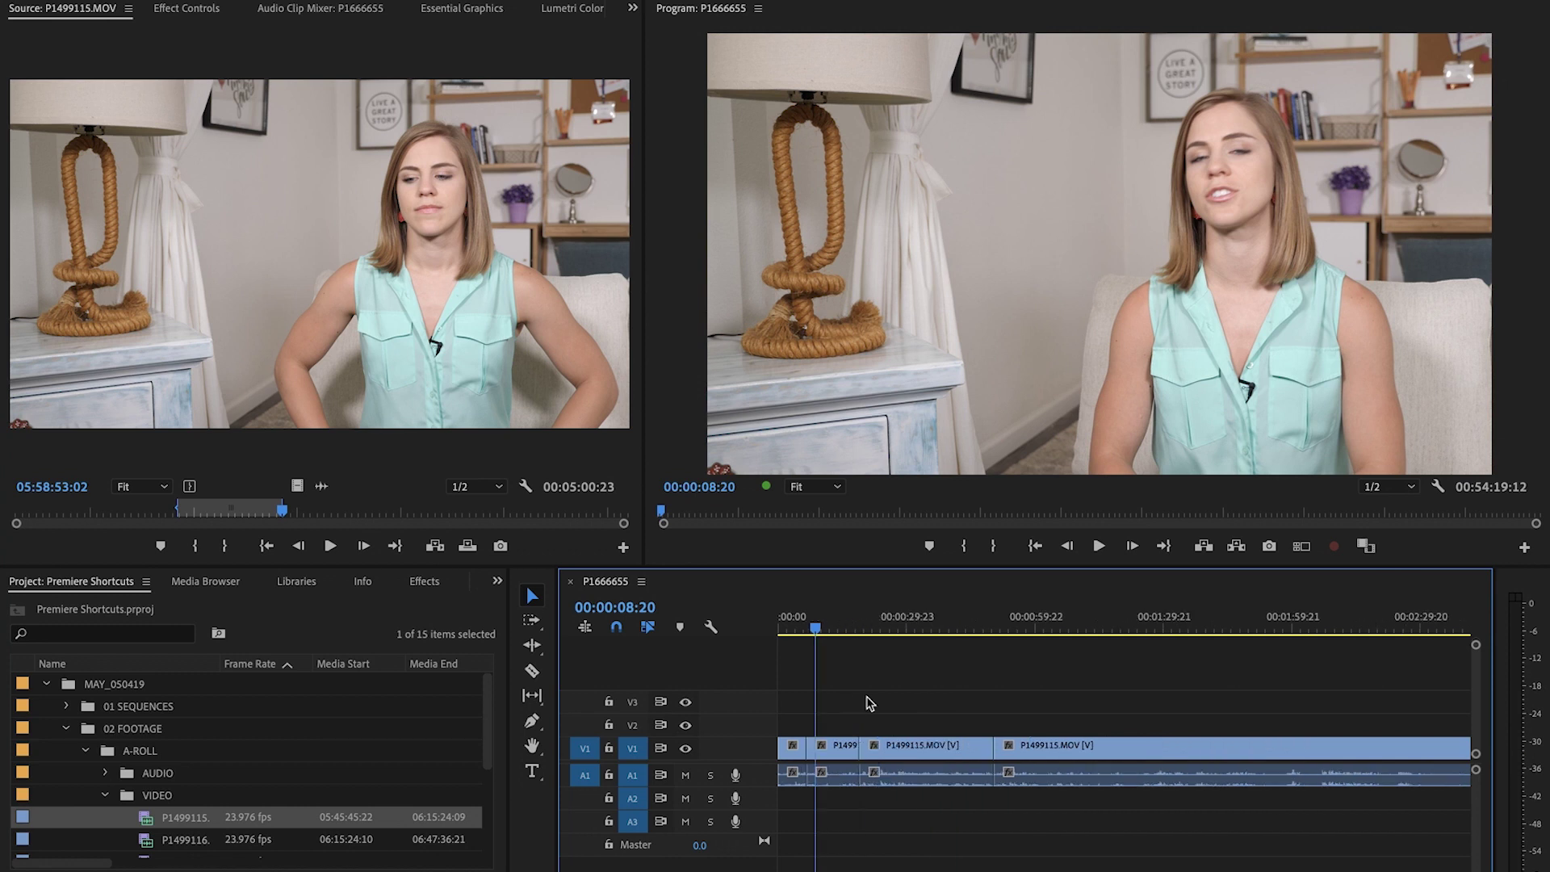
pyautogui.press('=')
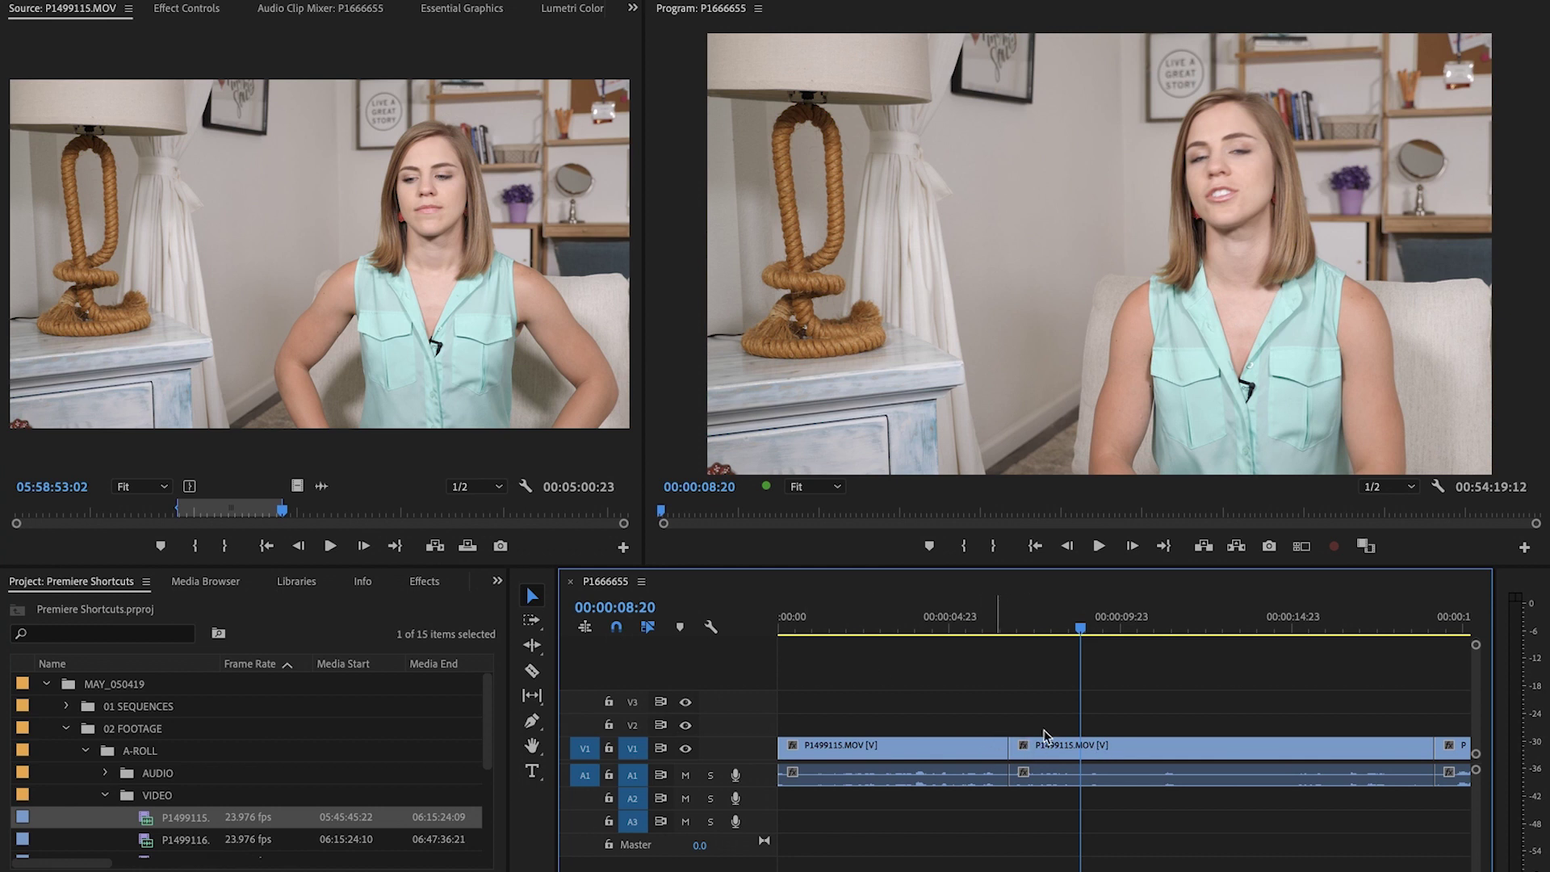
# - Drag all clips from the cut onward 00:00:07:06 later, then scrub to review the gap
pyautogui.press('a')
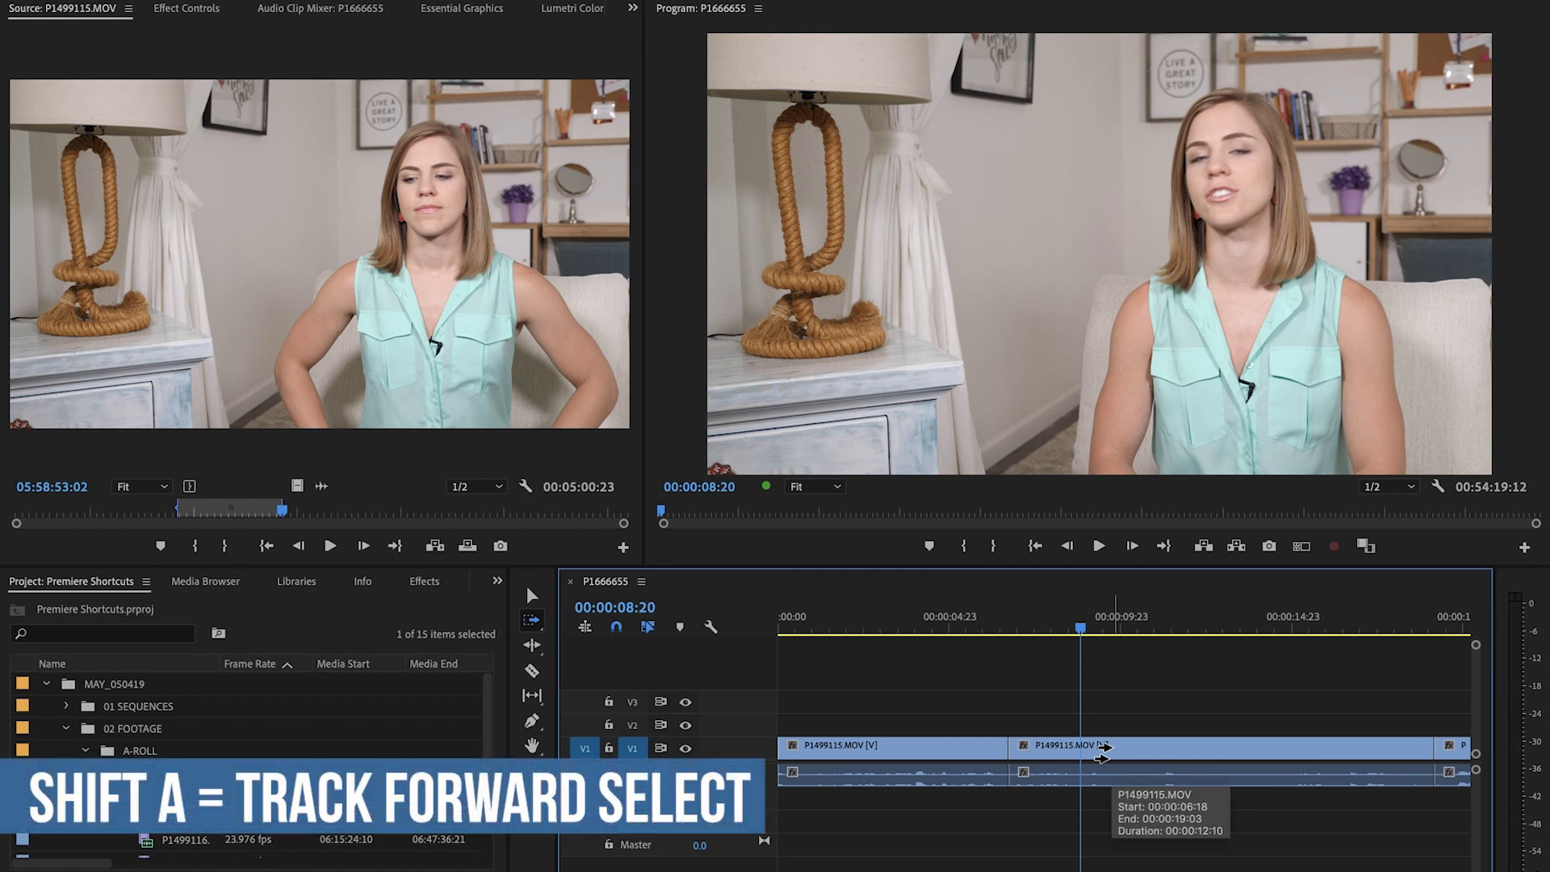
pyautogui.click(1102, 749)
pyautogui.moveTo(1080, 755); pyautogui.dragTo(1330, 765)
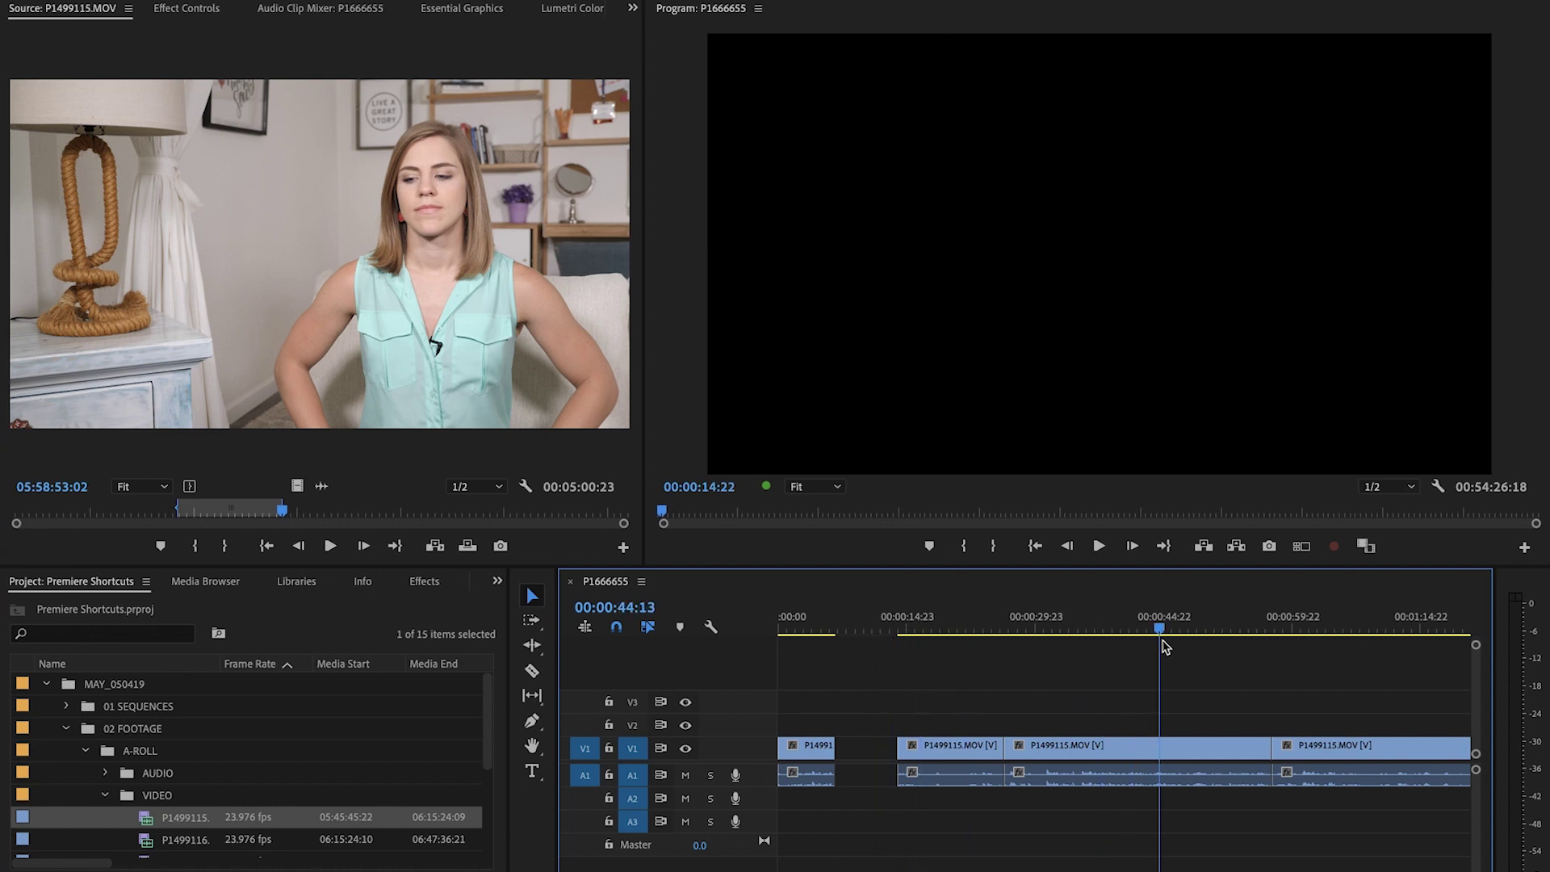
pyautogui.moveTo(1311, 656); pyautogui.dragTo(997, 650)
pyautogui.moveTo(1096, 649); pyautogui.dragTo(1288, 702)
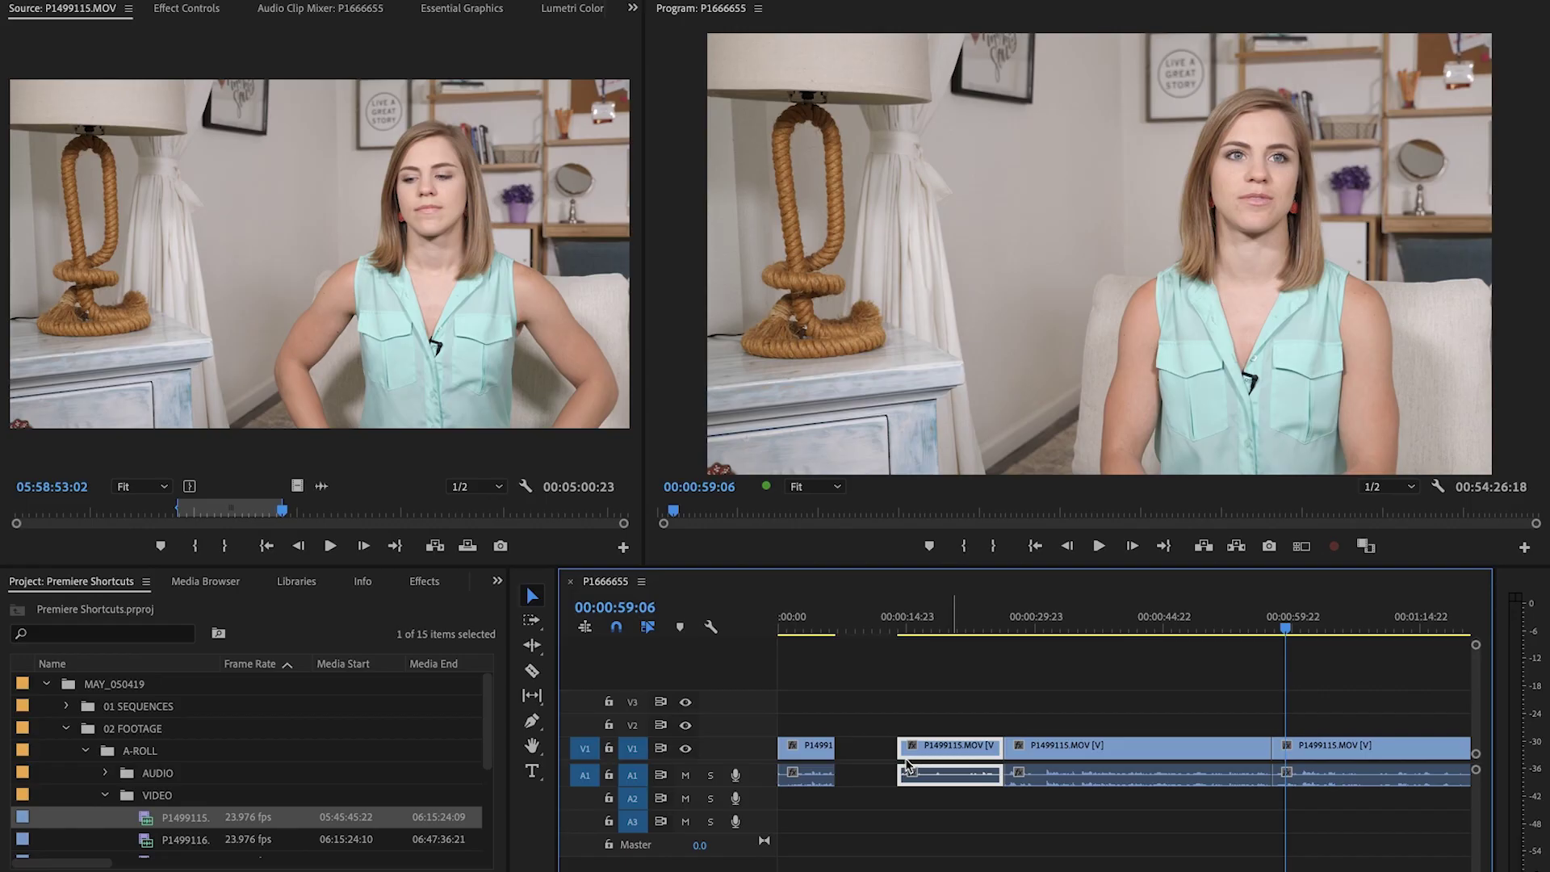
# - Drag the clip after the gap 00:00:07:06 earlier so the gap follows it
pyautogui.moveTo(908, 763)
pyautogui.mouseDown()
pyautogui.moveTo(886, 765)
pyautogui.moveTo(977, 762)
pyautogui.moveTo(886, 772)
pyautogui.moveTo(896, 749)
pyautogui.mouseUp()
# - Park the playhead at 00:00:21:02 and drag the clip before the gap a few frames later
pyautogui.click(950, 634)
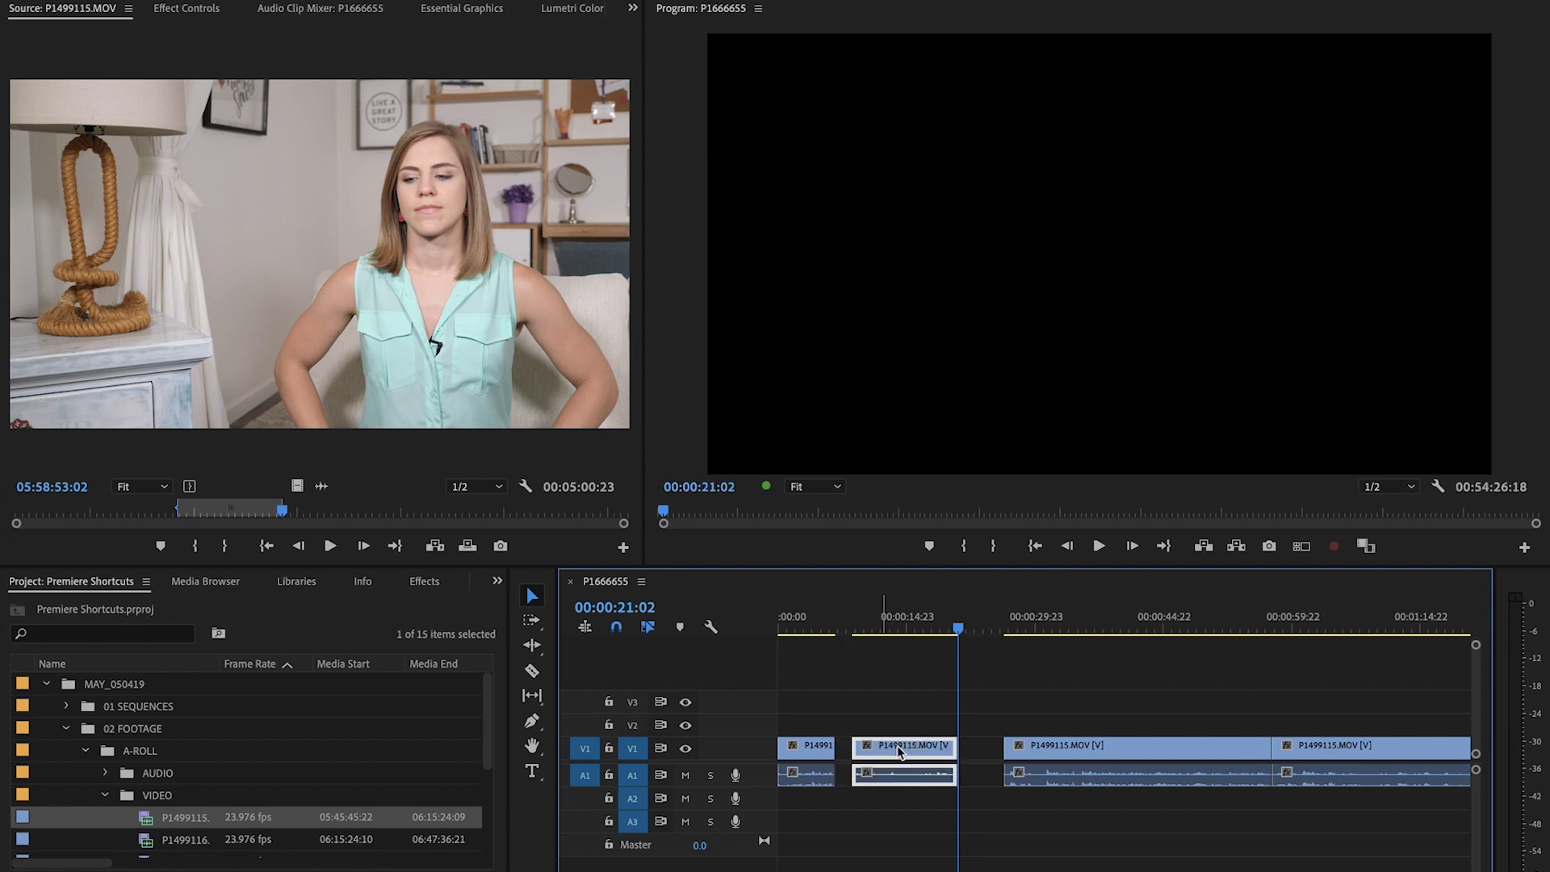
pyautogui.press('=')
pyautogui.press('=')
pyautogui.press('=')
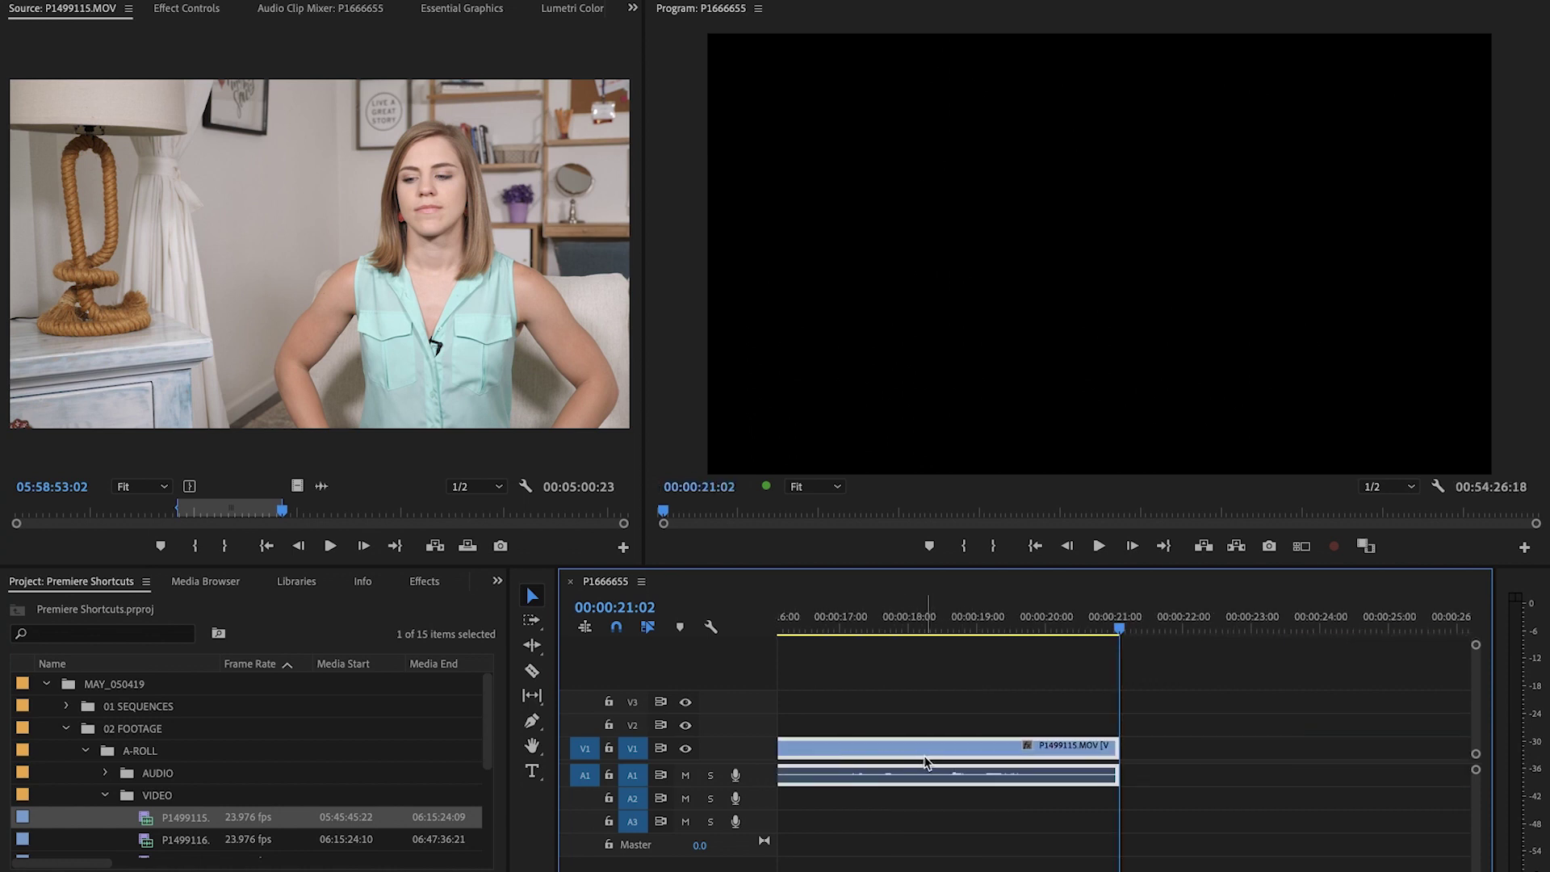
pyautogui.press('-')
pyautogui.press('-')
pyautogui.press('-')
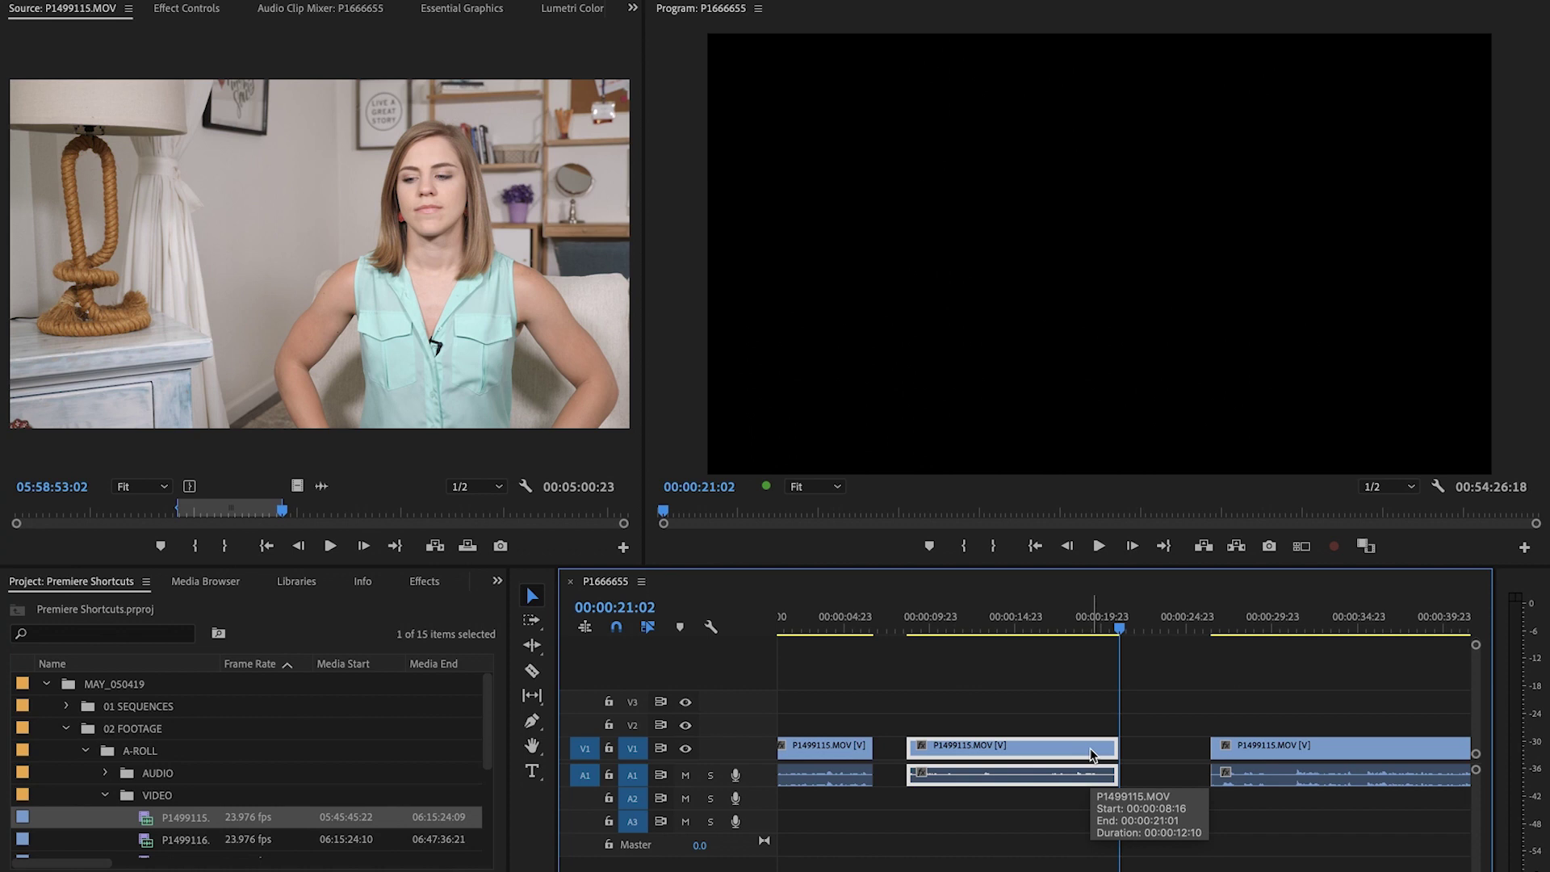
pyautogui.moveTo(1061, 749); pyautogui.dragTo(1085, 756)
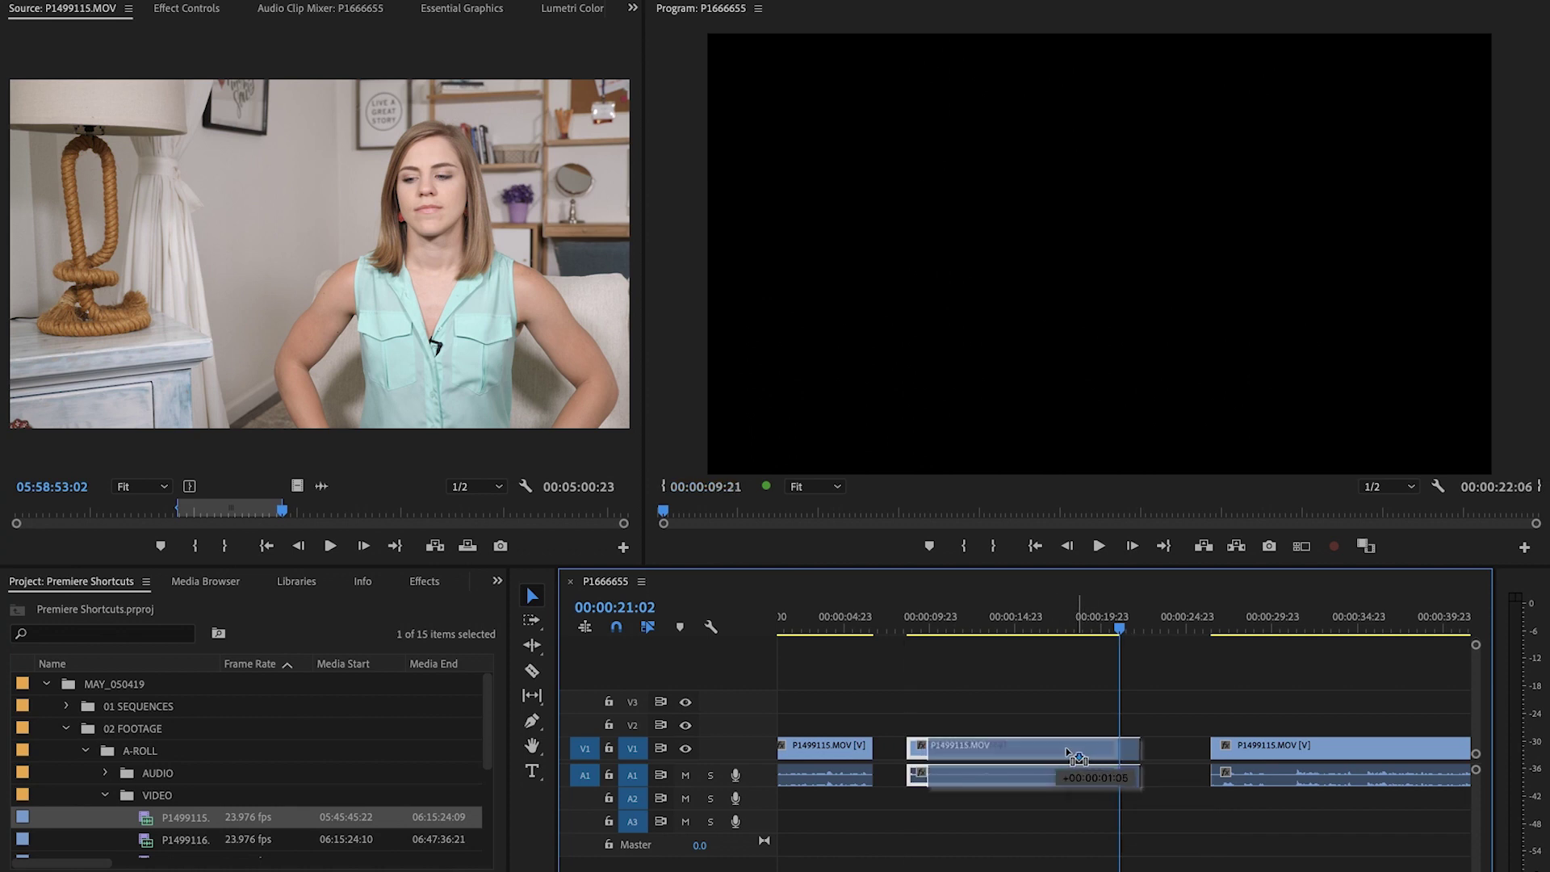
pyautogui.press('=')
pyautogui.press('=')
pyautogui.press('=')
pyautogui.moveTo(1075, 751); pyautogui.dragTo(1122, 755)
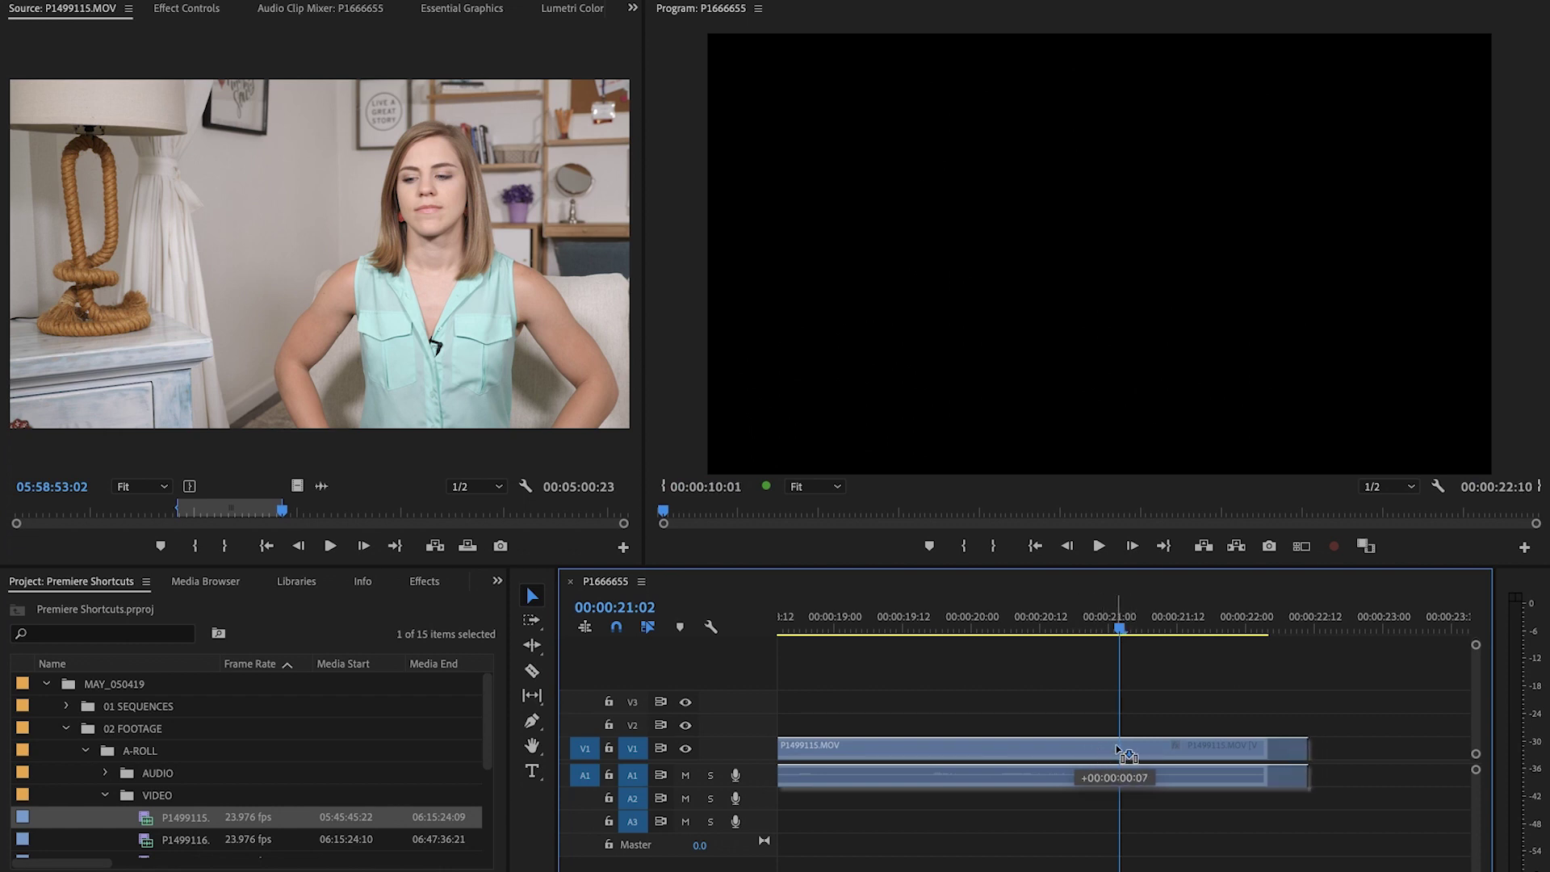
pyautogui.moveTo(1122, 755); pyautogui.dragTo(1117, 744)
pyautogui.press('-')
pyautogui.press('-')
pyautogui.press('-')
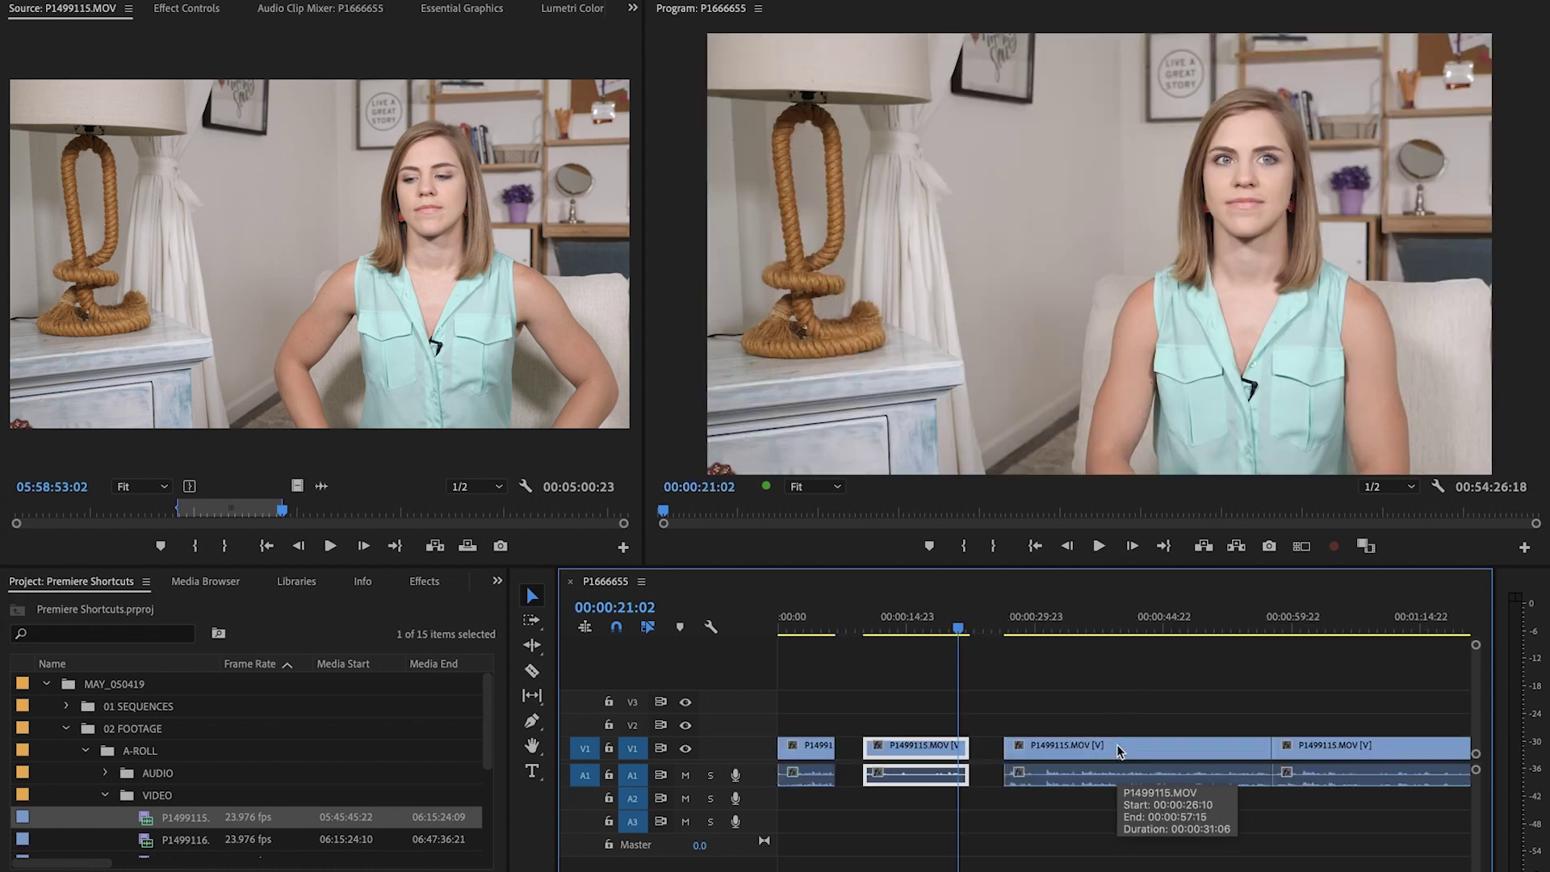
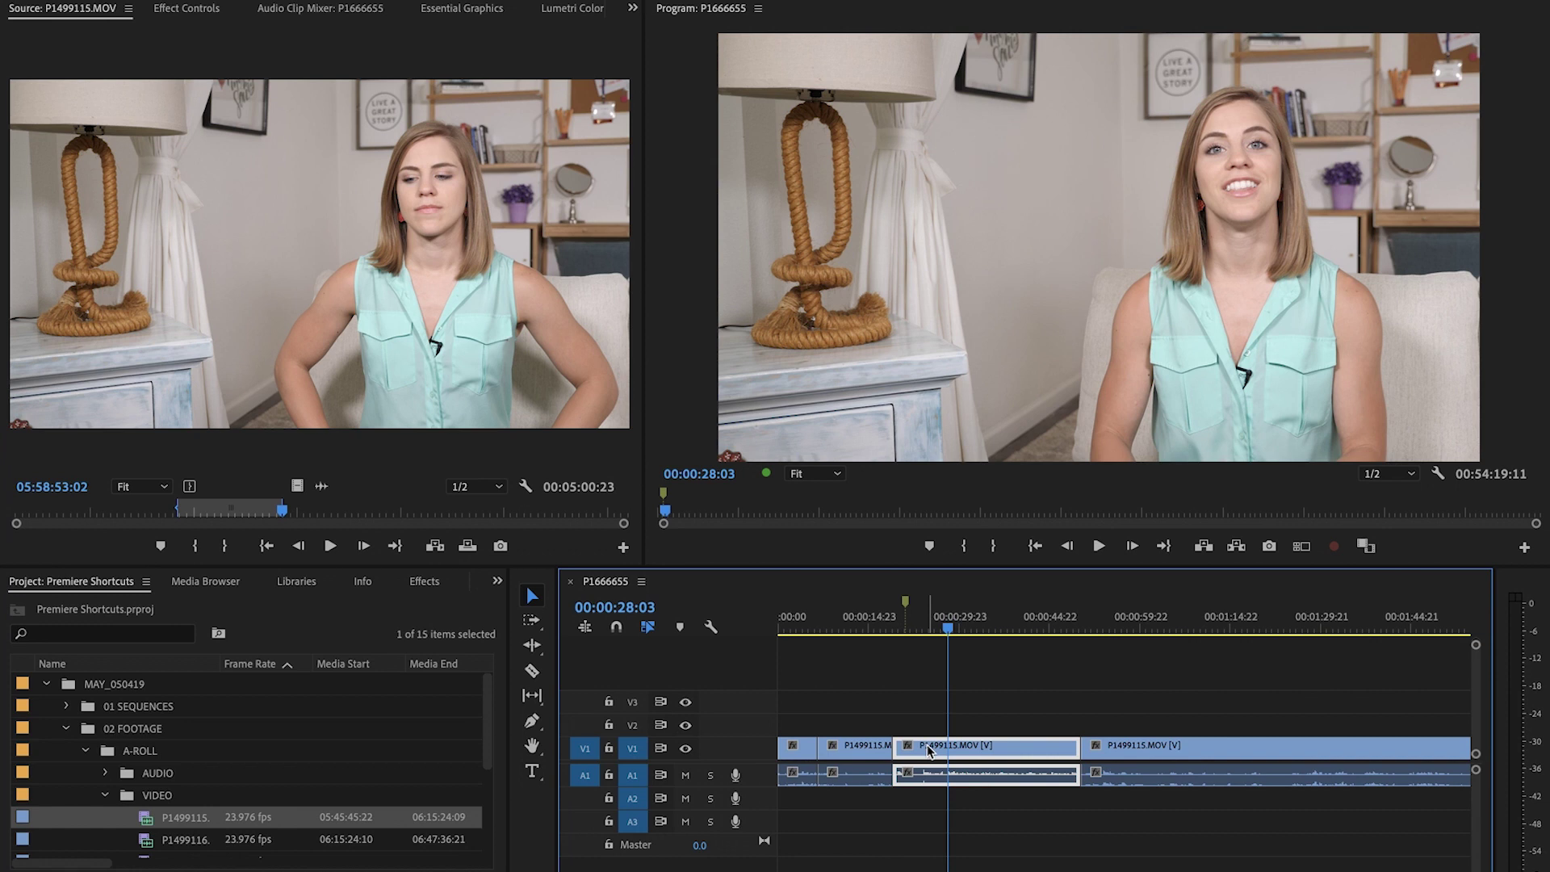
# - Show the matching source frame and delete the stray marker on the second P1499115 clip
pyautogui.press('m')
pyautogui.press('m')
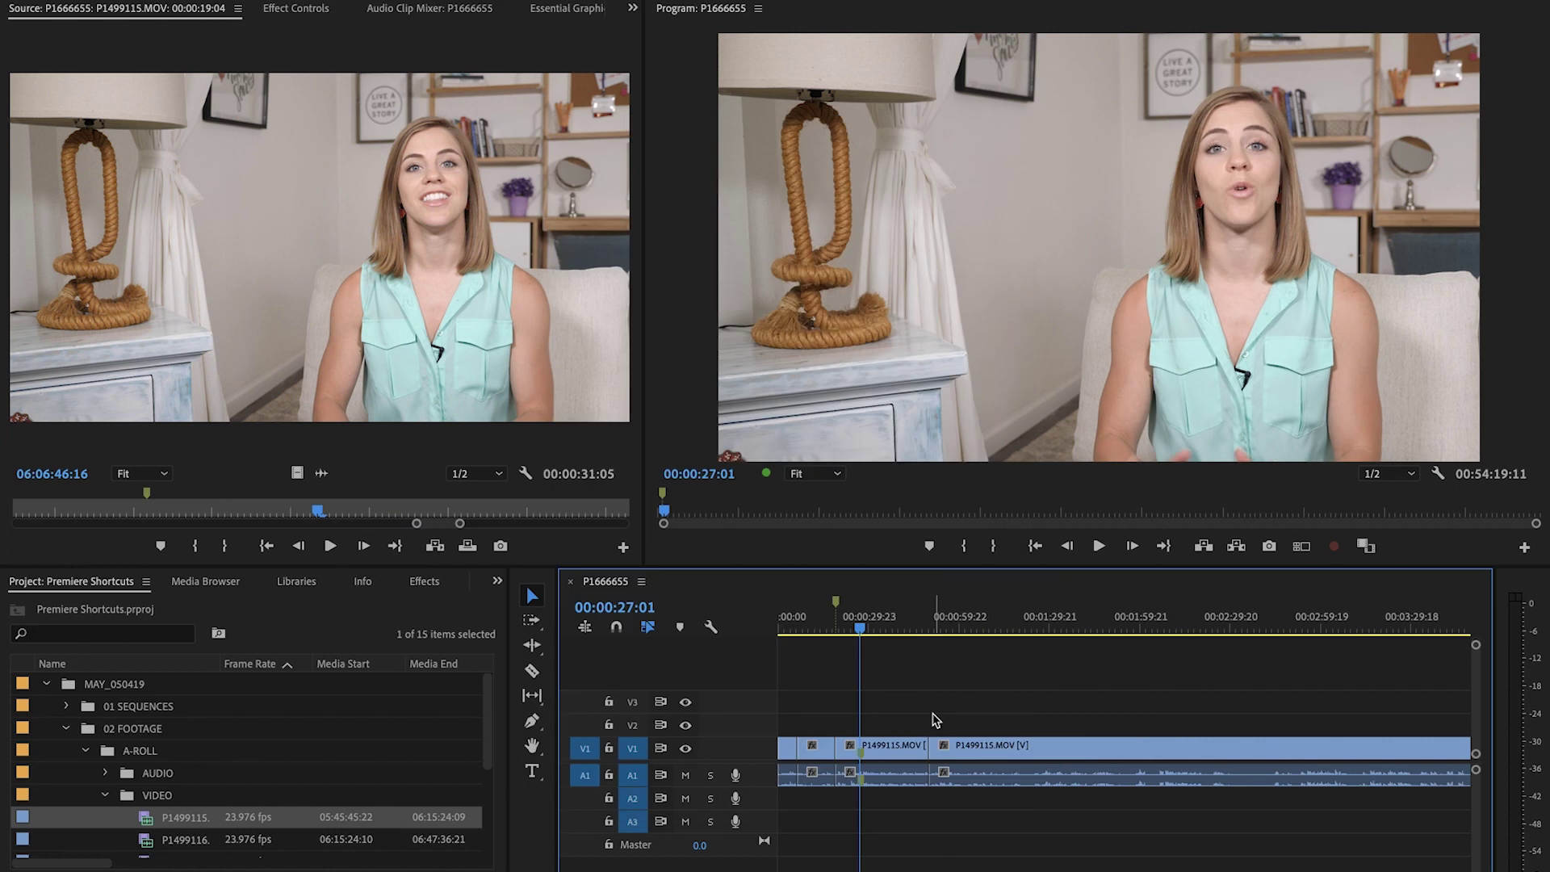
pyautogui.press('=')
pyautogui.press('=')
pyautogui.press('=')
pyautogui.click(1152, 756)
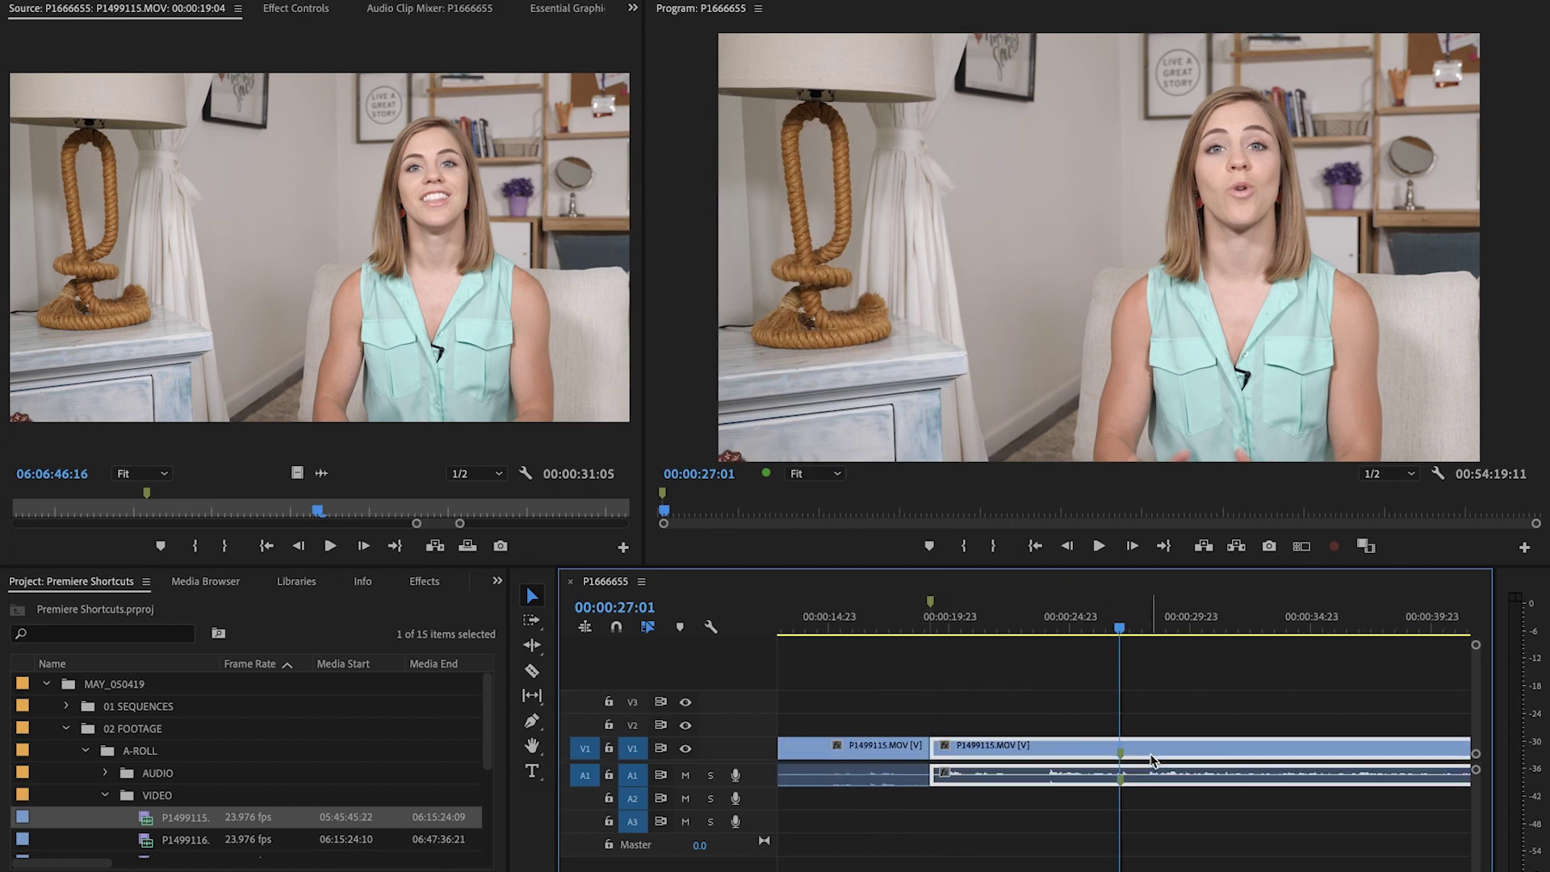
pyautogui.press('m')
pyautogui.press('m')
pyautogui.click(961, 289)
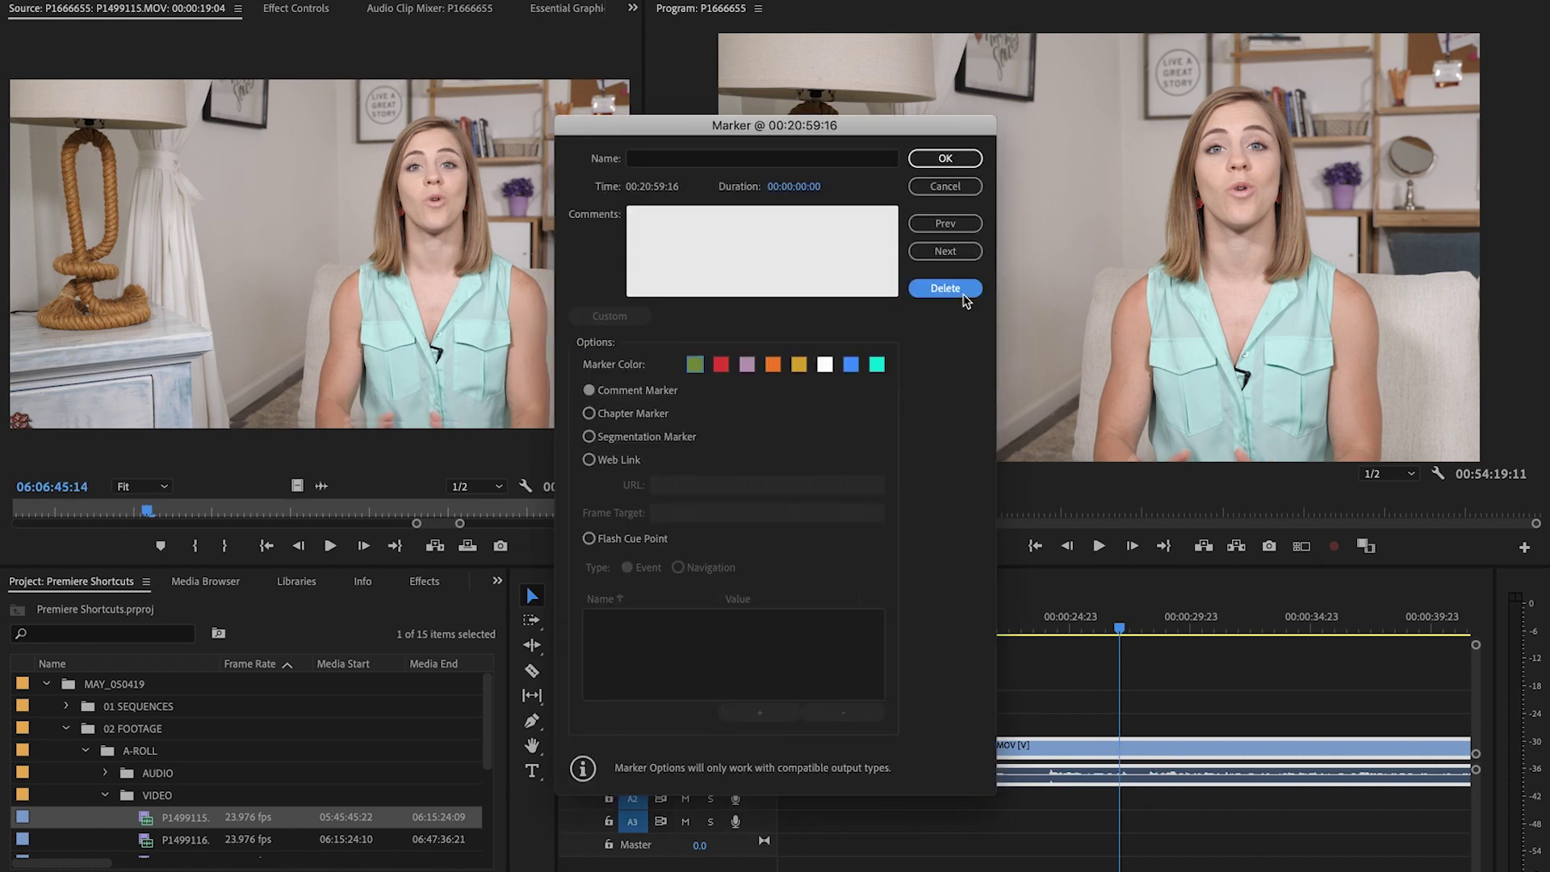
# - Add a marker at 00:00:19:04 and bring up its marker details
pyautogui.moveTo(944, 633); pyautogui.dragTo(929, 629)
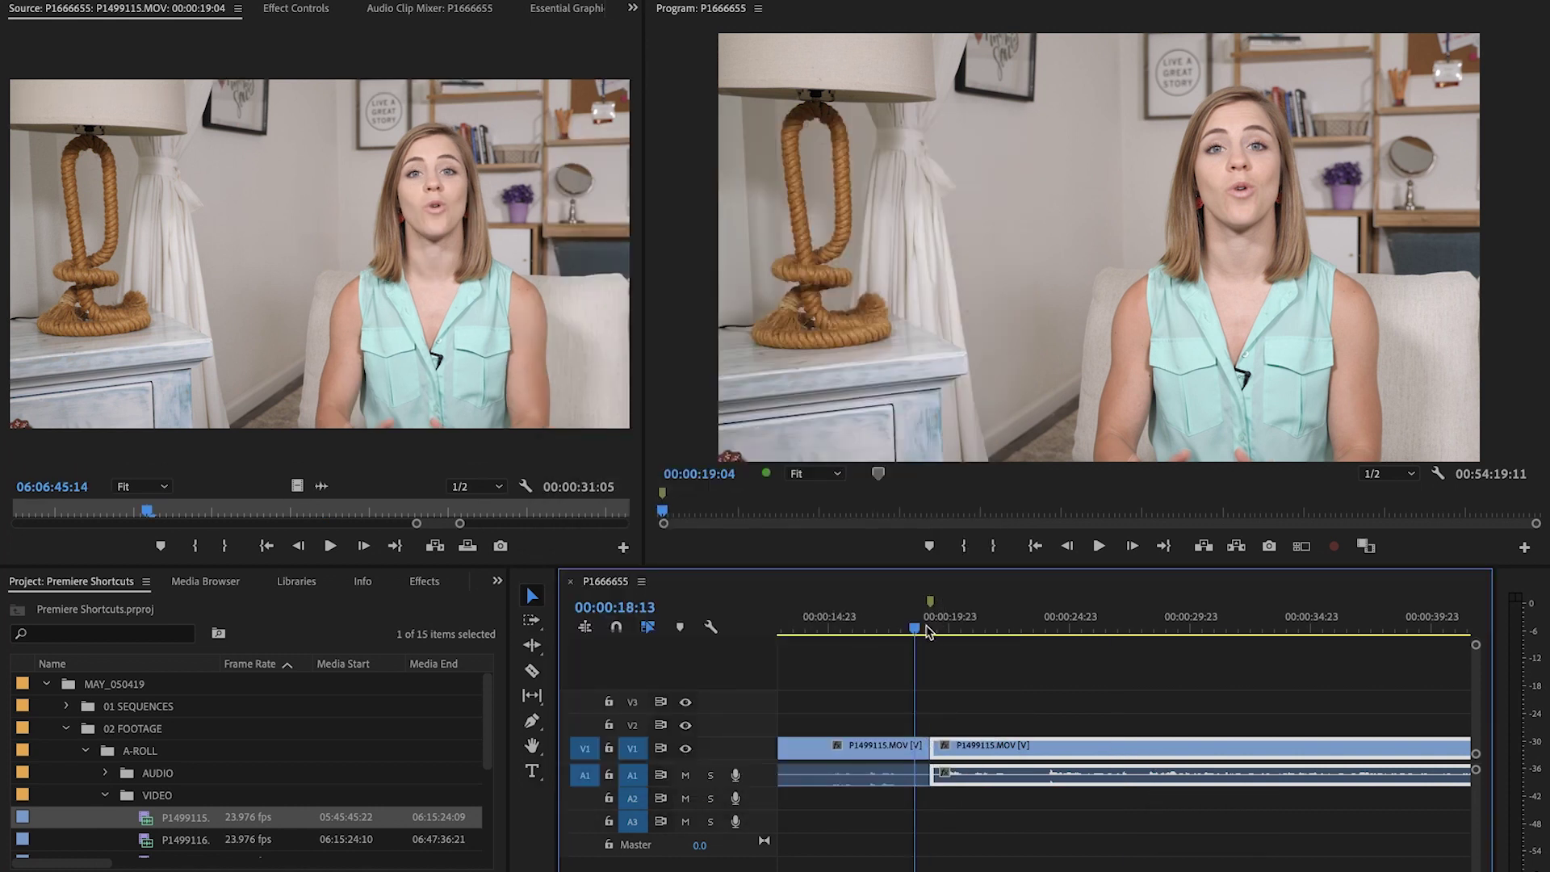
pyautogui.click(984, 675)
pyautogui.press('m')
pyautogui.press('m')
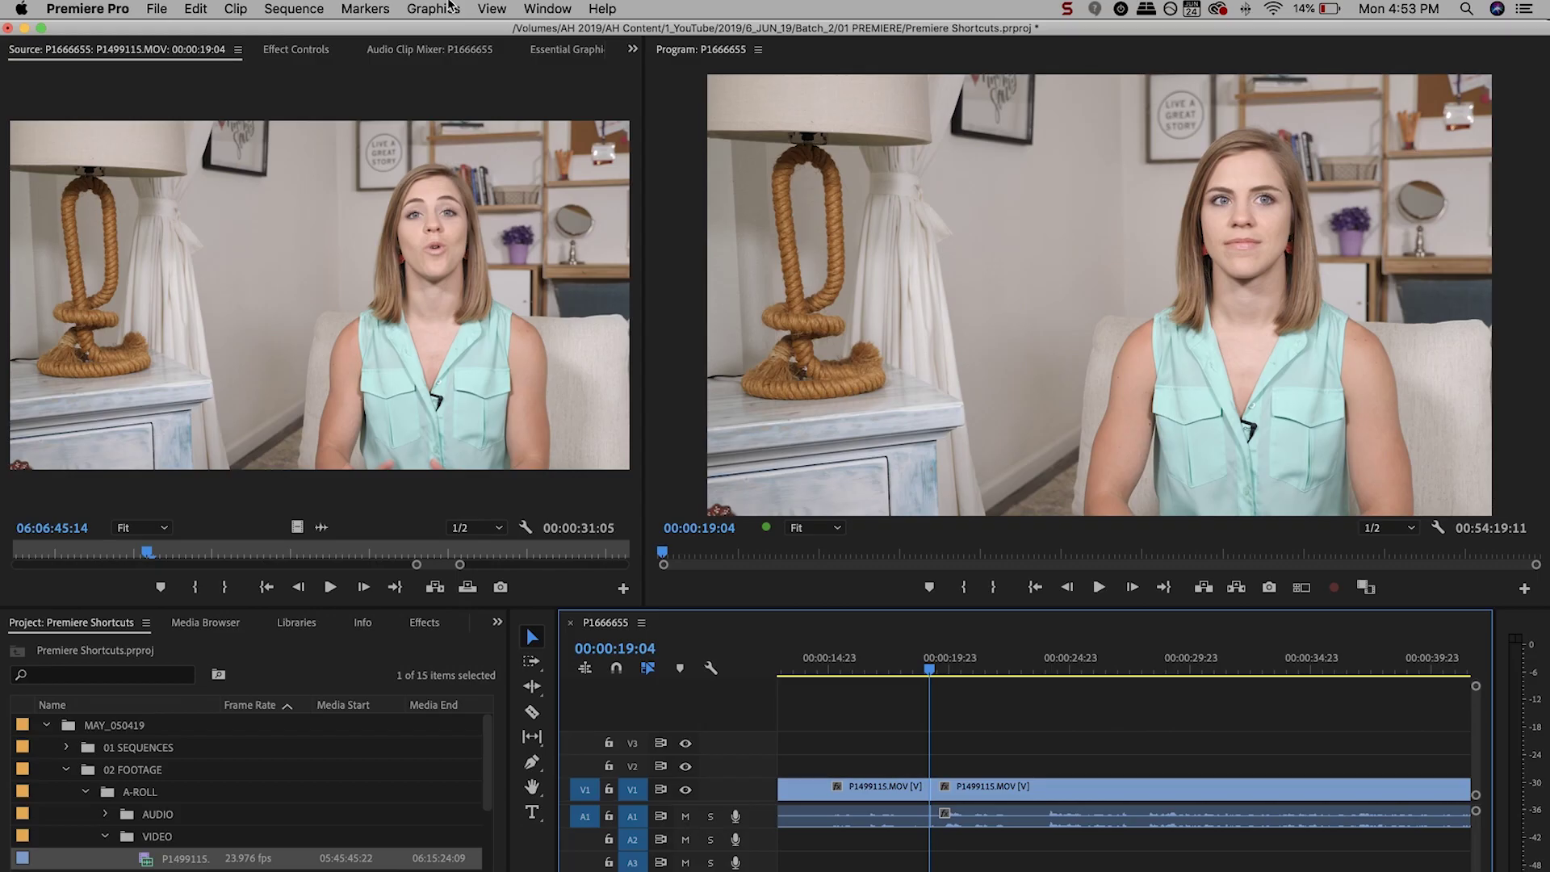
# - Close the Marker details dialog
pyautogui.click(353, 5)
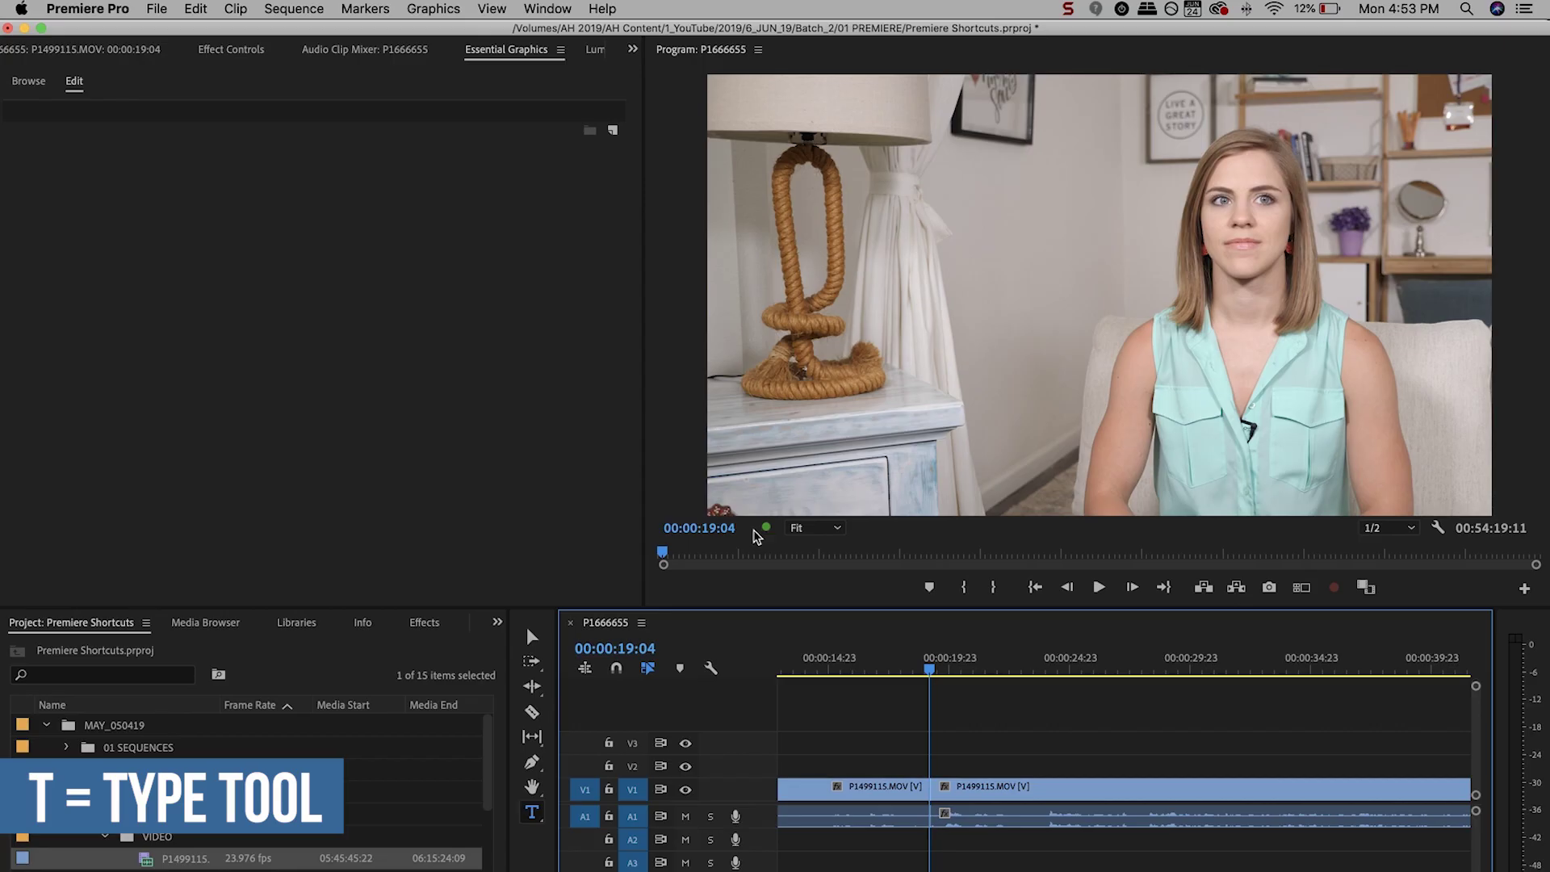
pyautogui.click(917, 262)
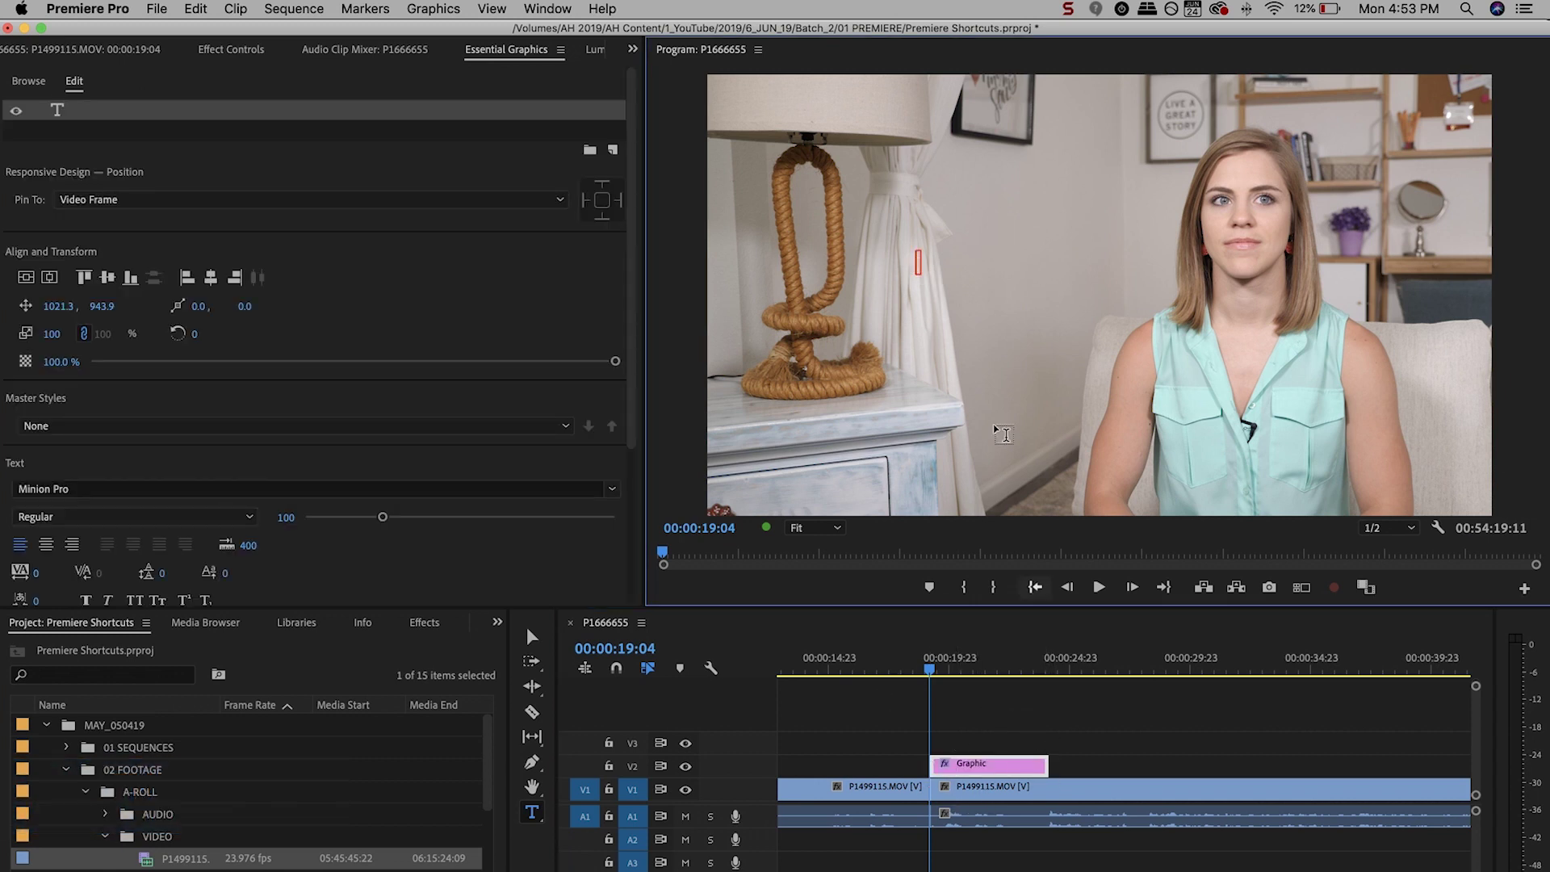
pyautogui.write('type anything')
pyautogui.press('super+a')
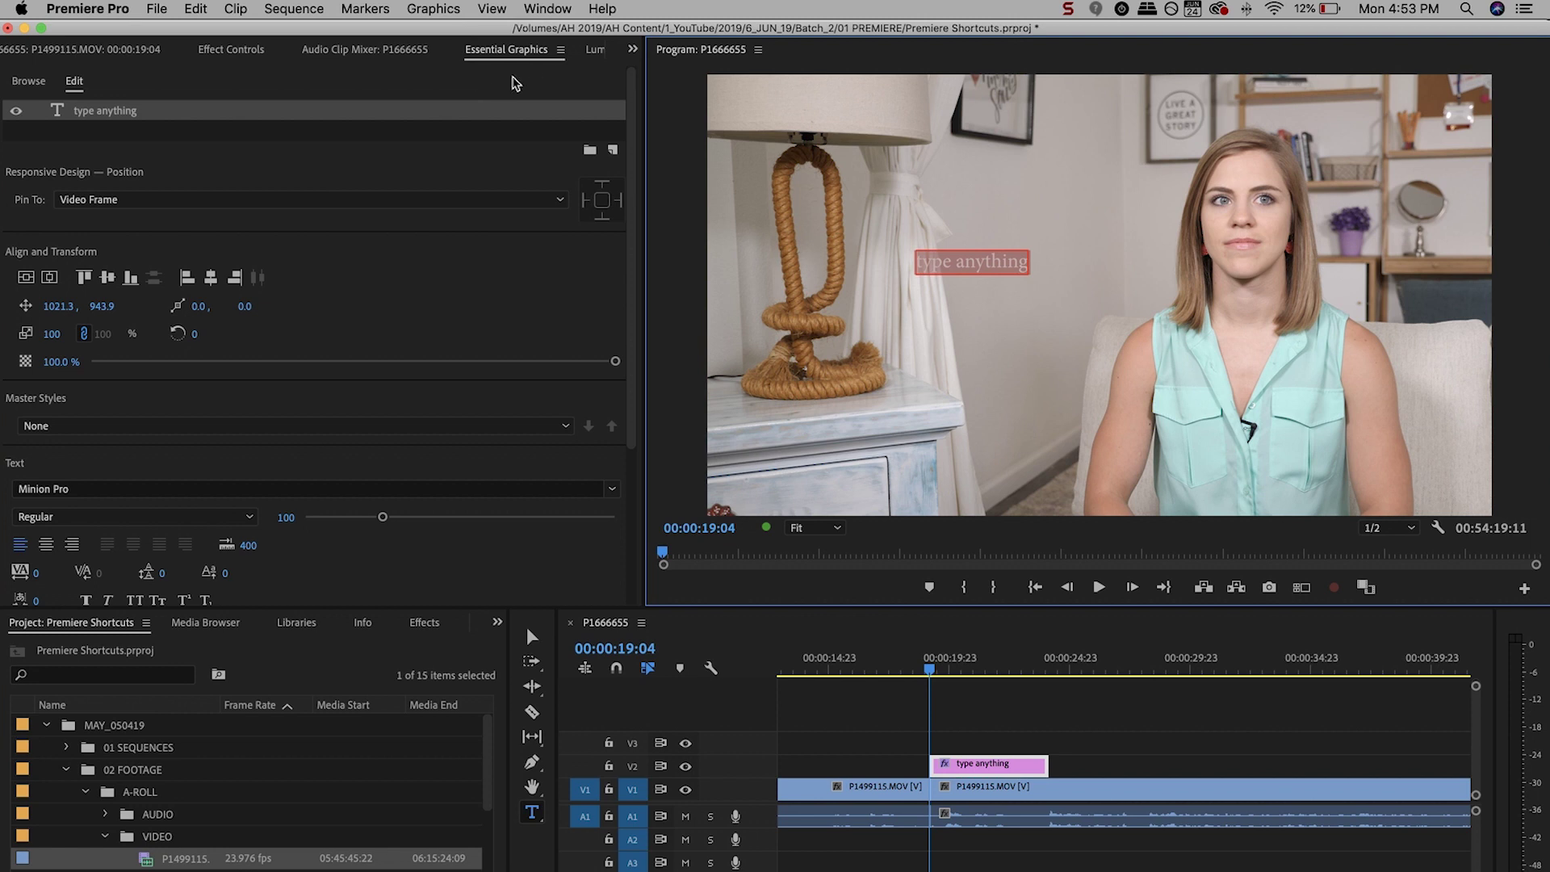
pyautogui.click(545, 10)
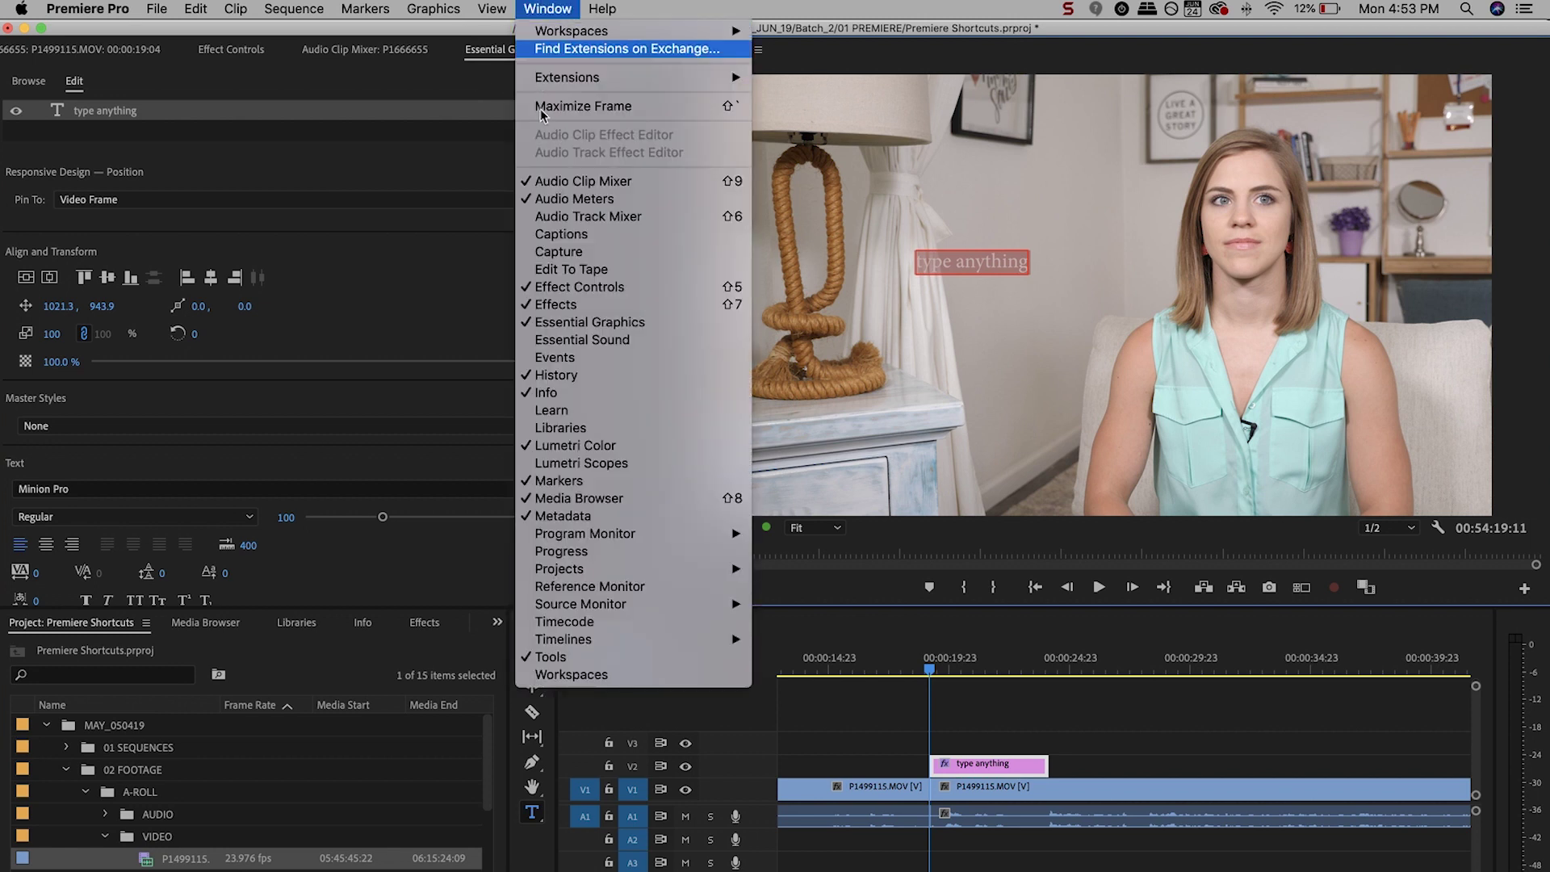
pyautogui.click(544, 323)
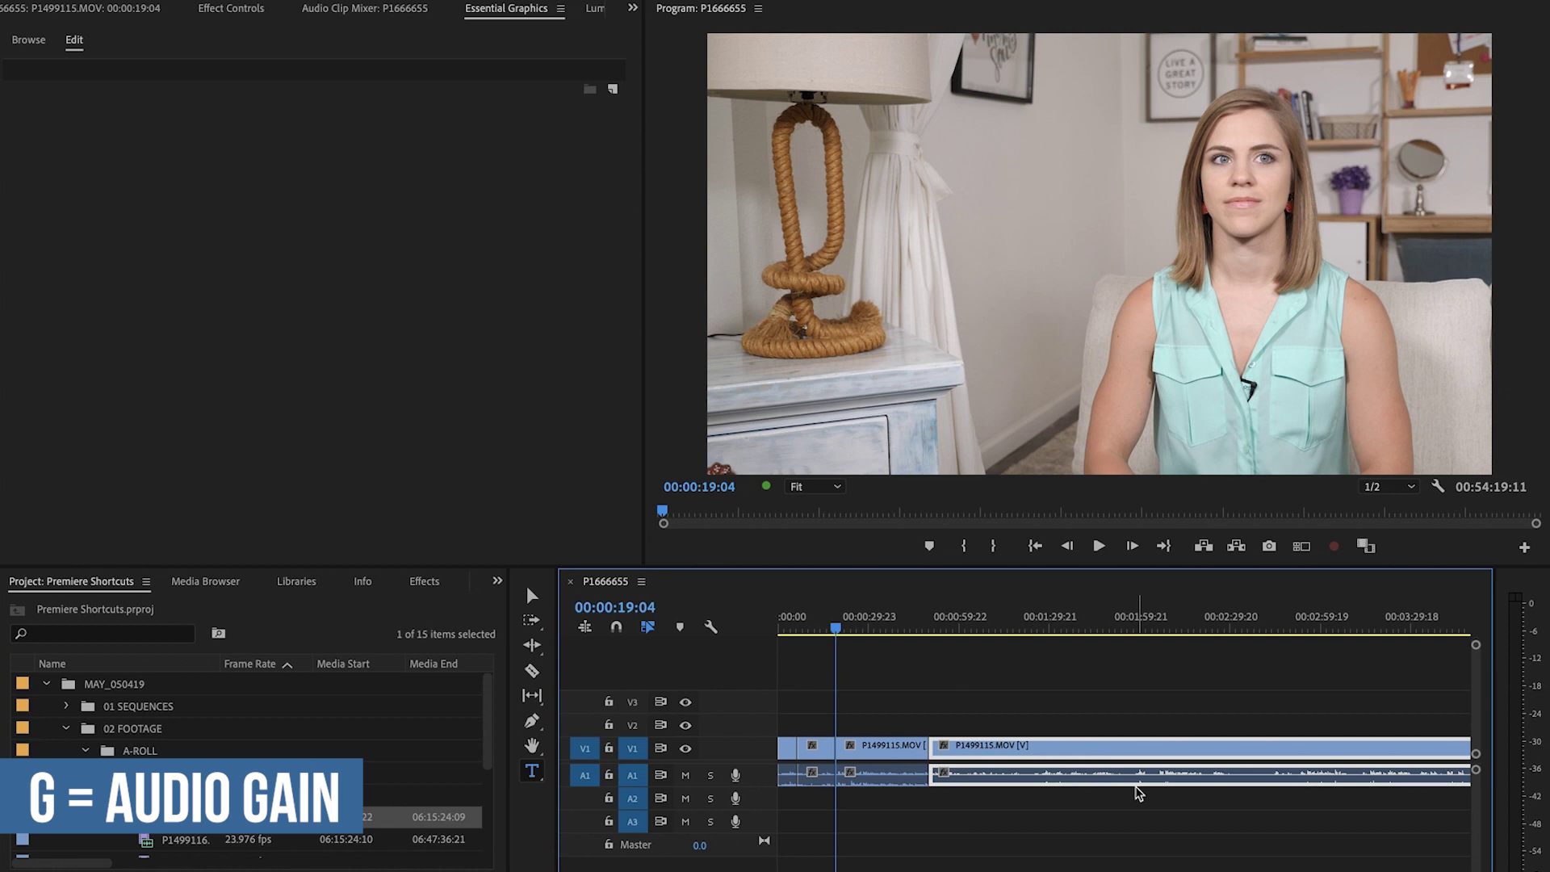
# - Apply an Adjust Gain change to the second P1499115 clip, then park the playhead at 00:01:14:09
pyautogui.press('g')
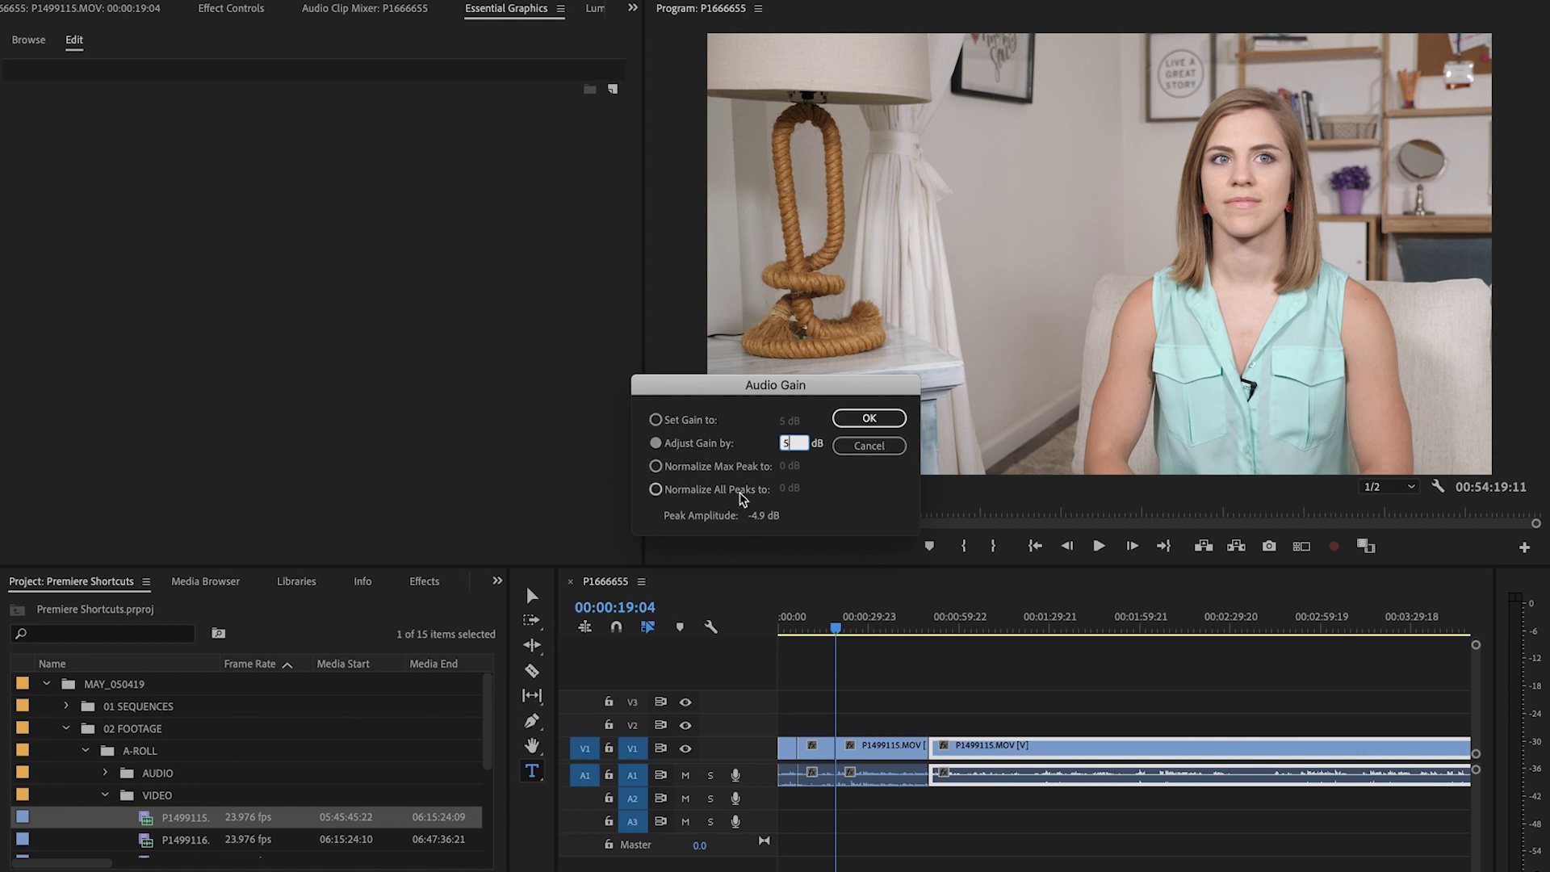
pyautogui.click(872, 420)
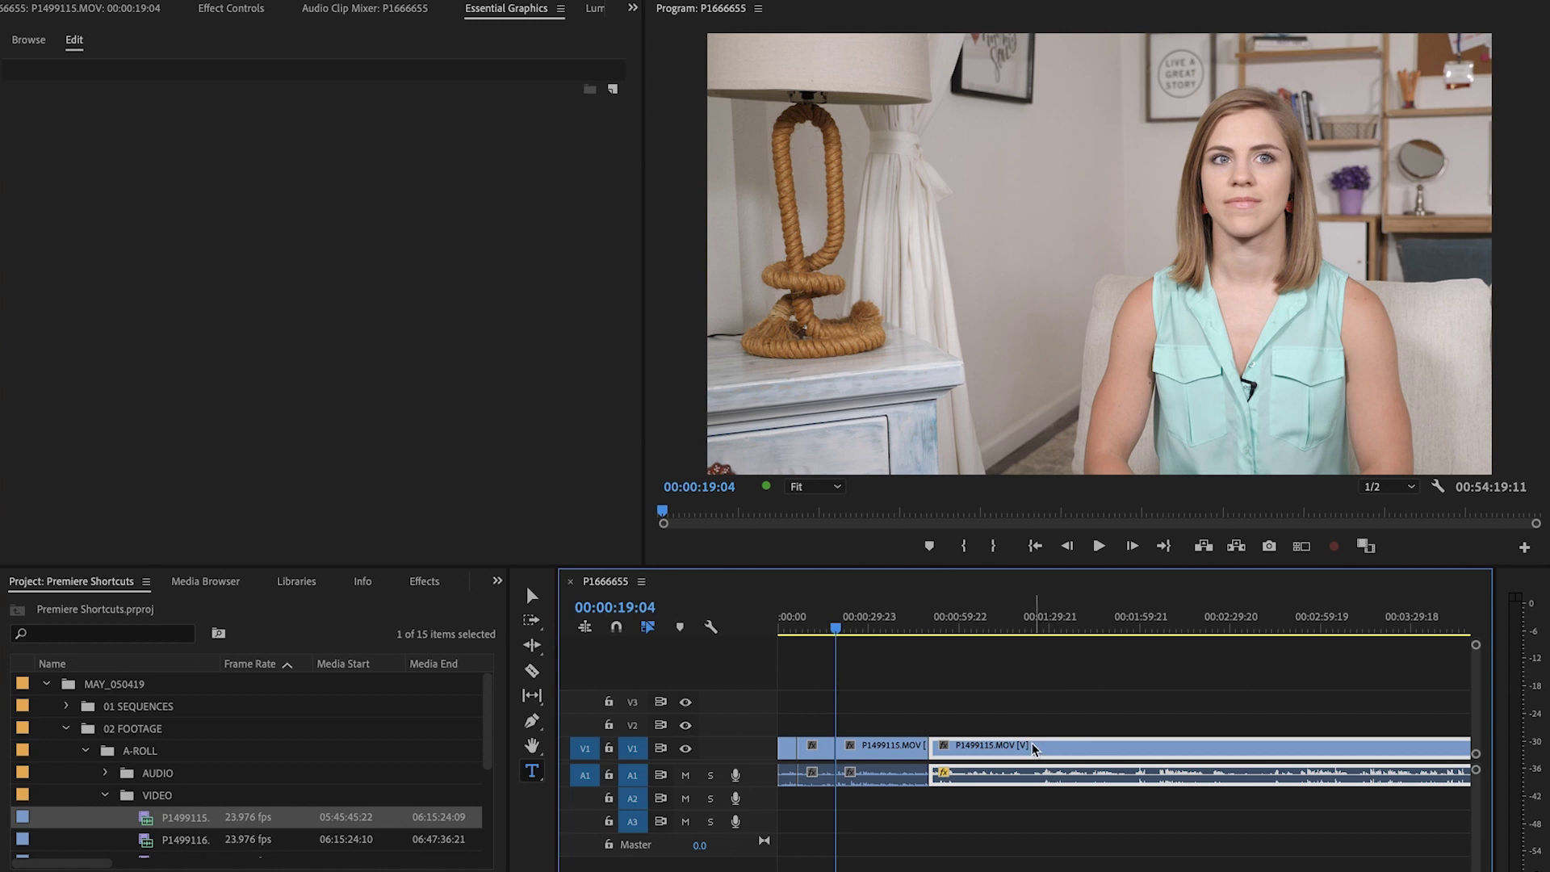
pyautogui.press('g')
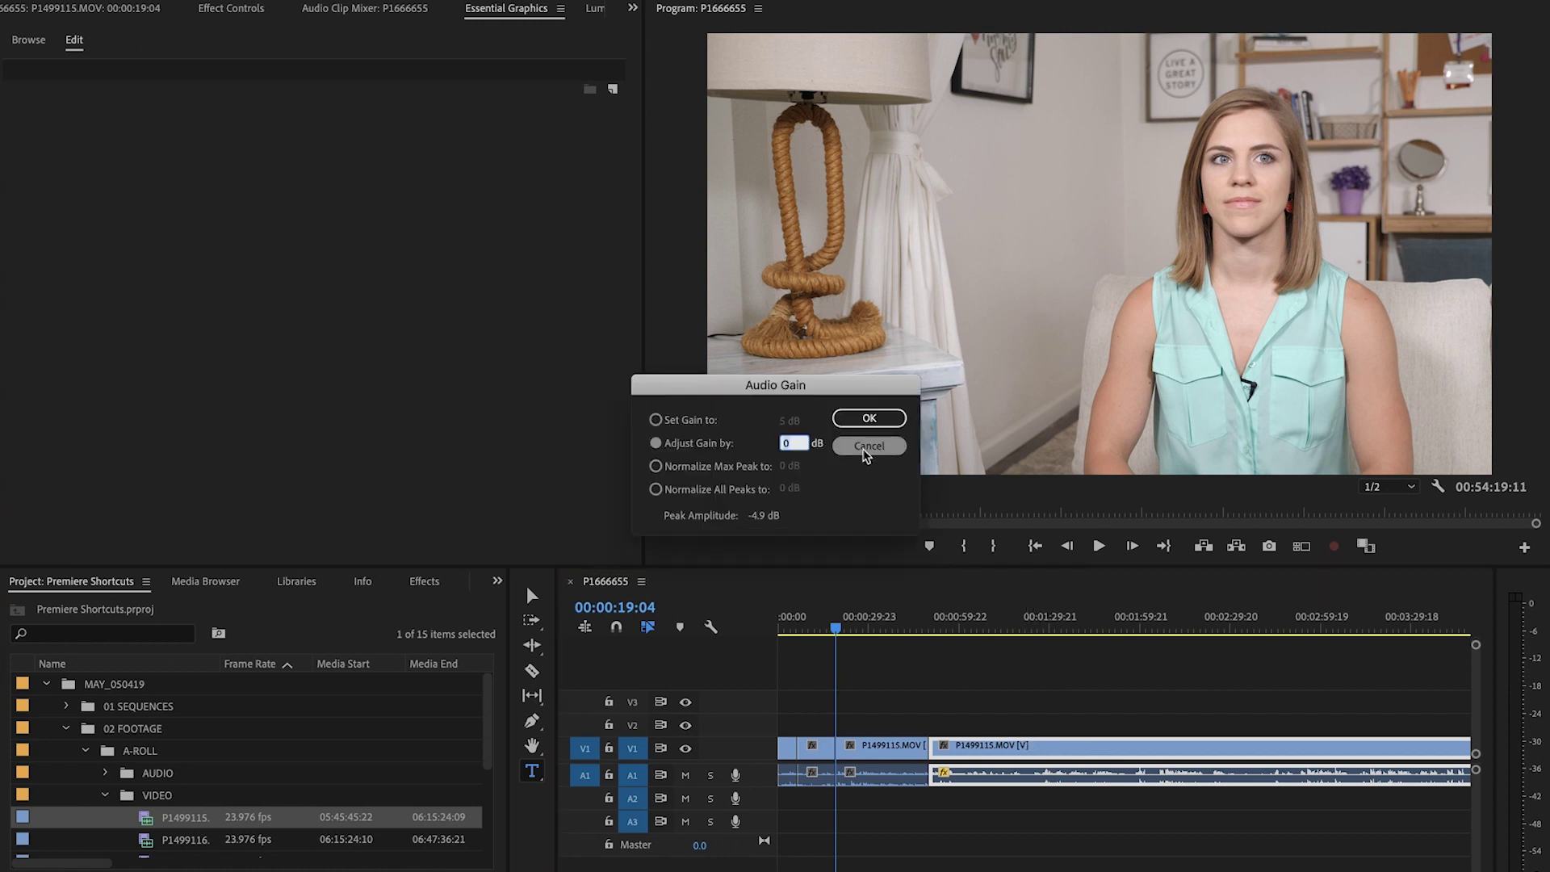
pyautogui.press('Return')
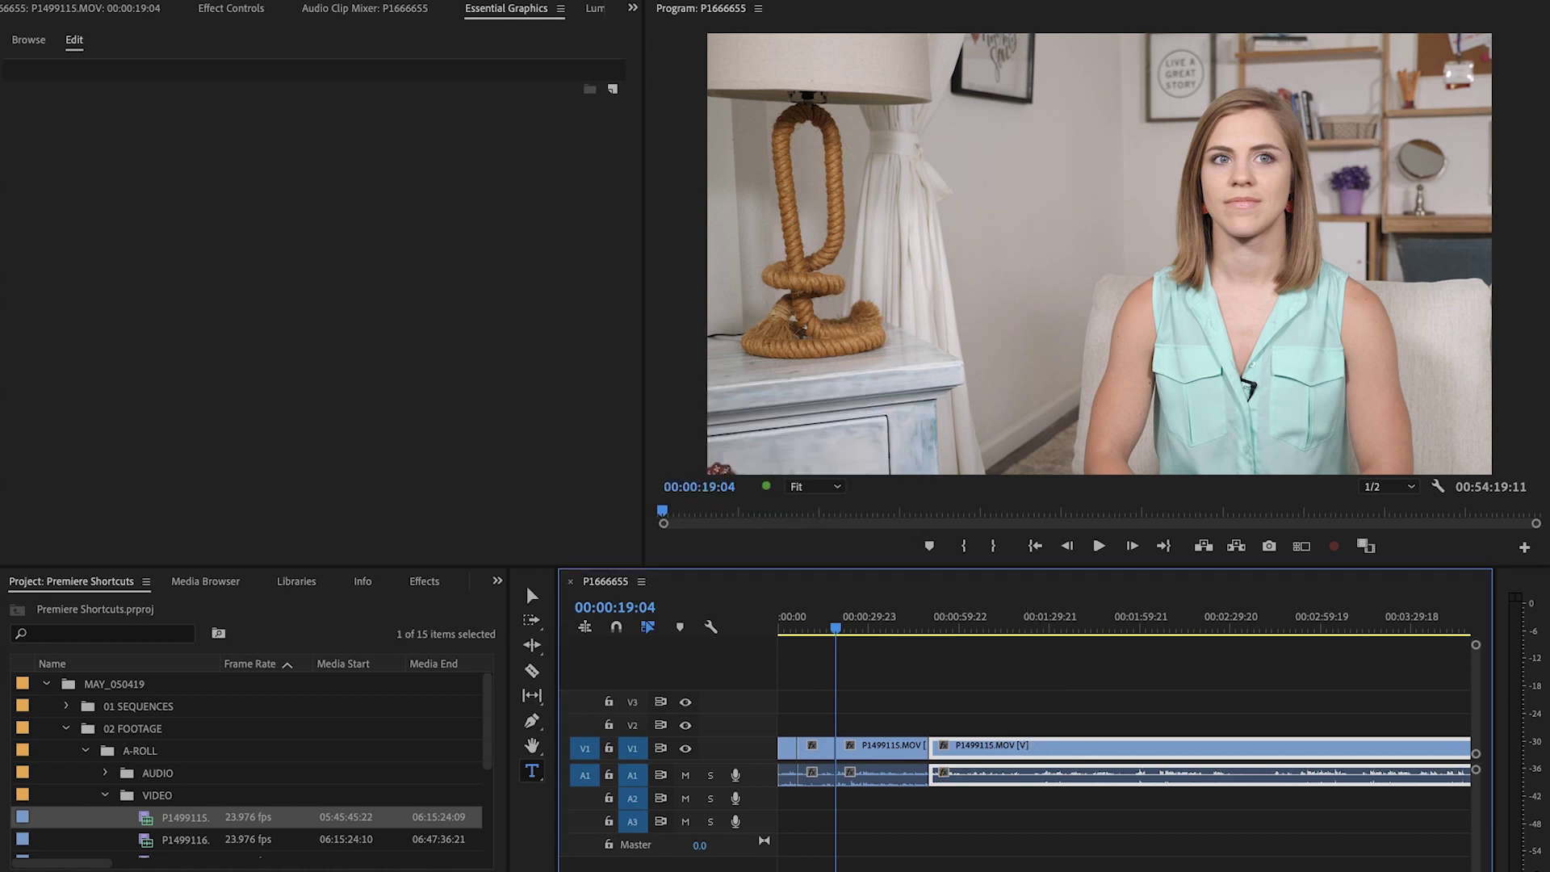
pyautogui.click(1003, 628)
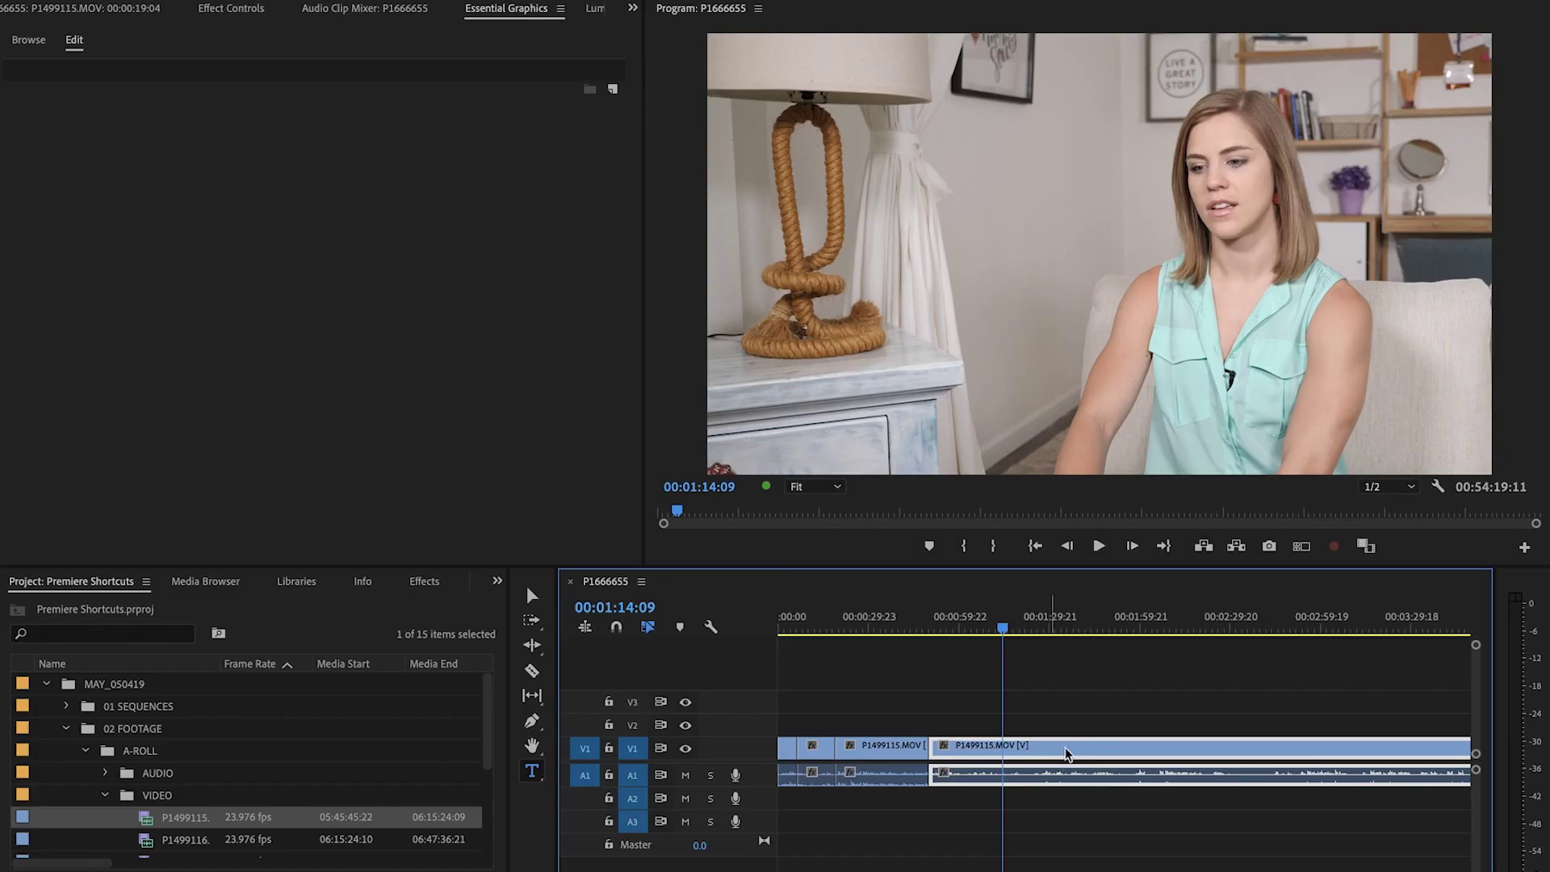
# - Turn snapping on, trial-cut the clip at 00:01:14:09, then rejoin it into one piece
pyautogui.press('=')
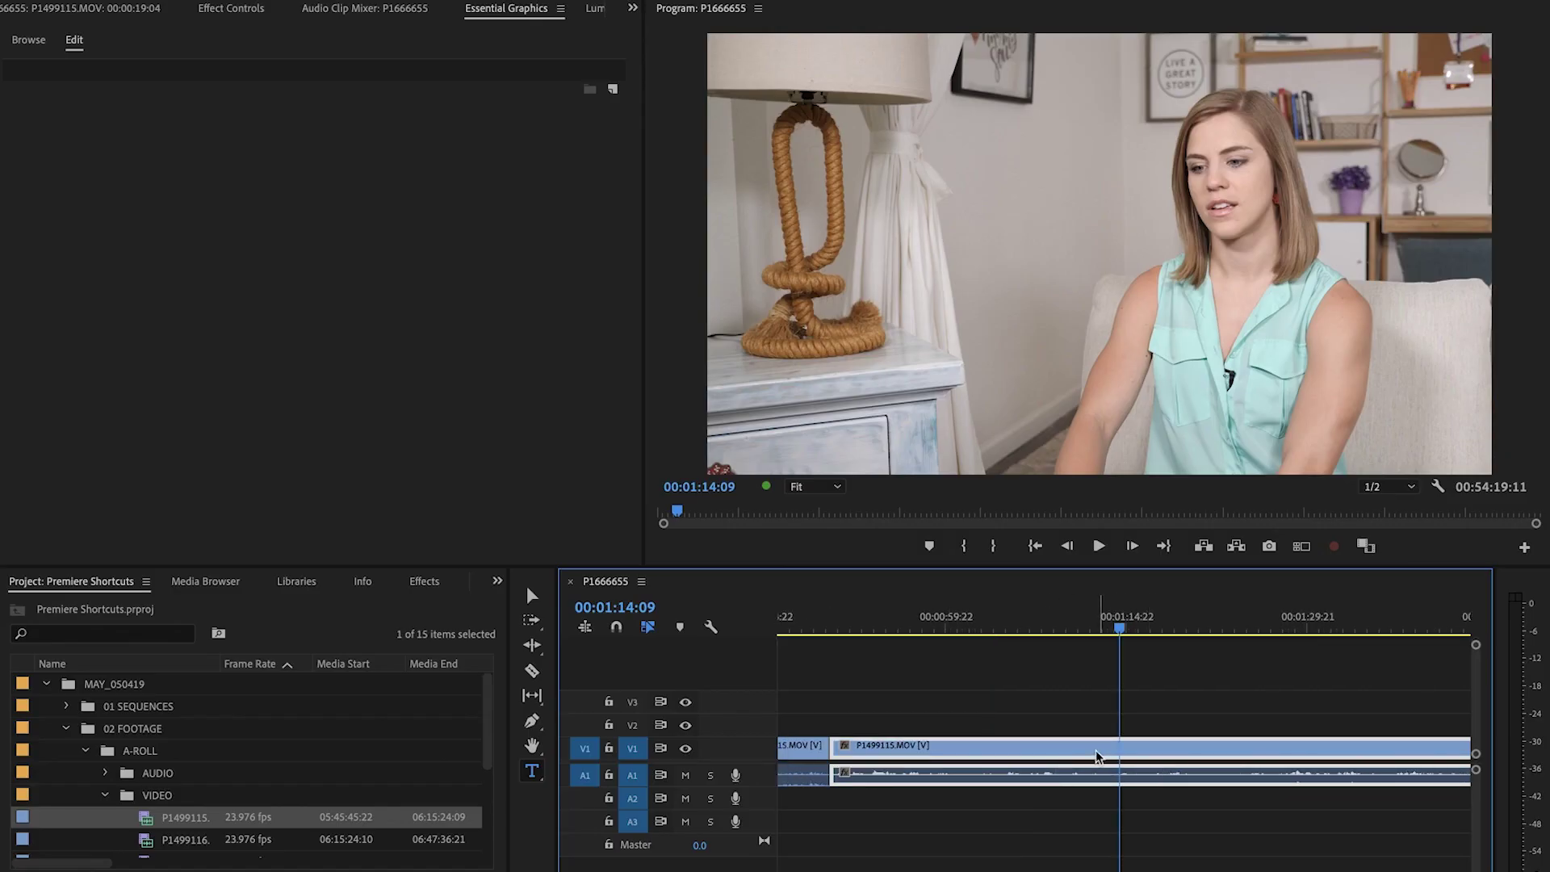
pyautogui.press('c')
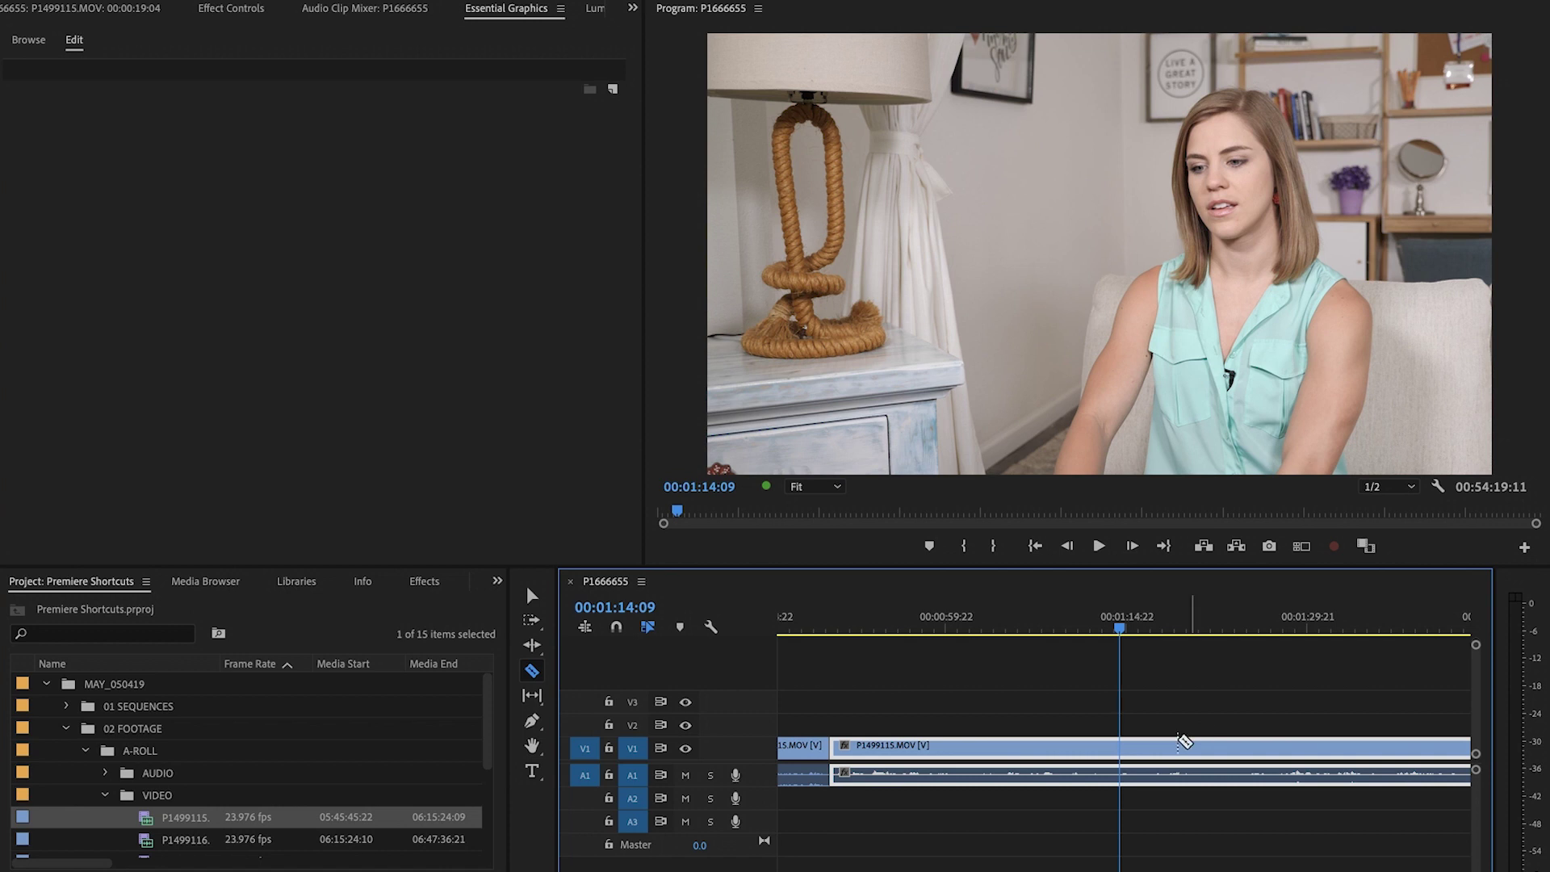
pyautogui.press('s')
pyautogui.click(1119, 755)
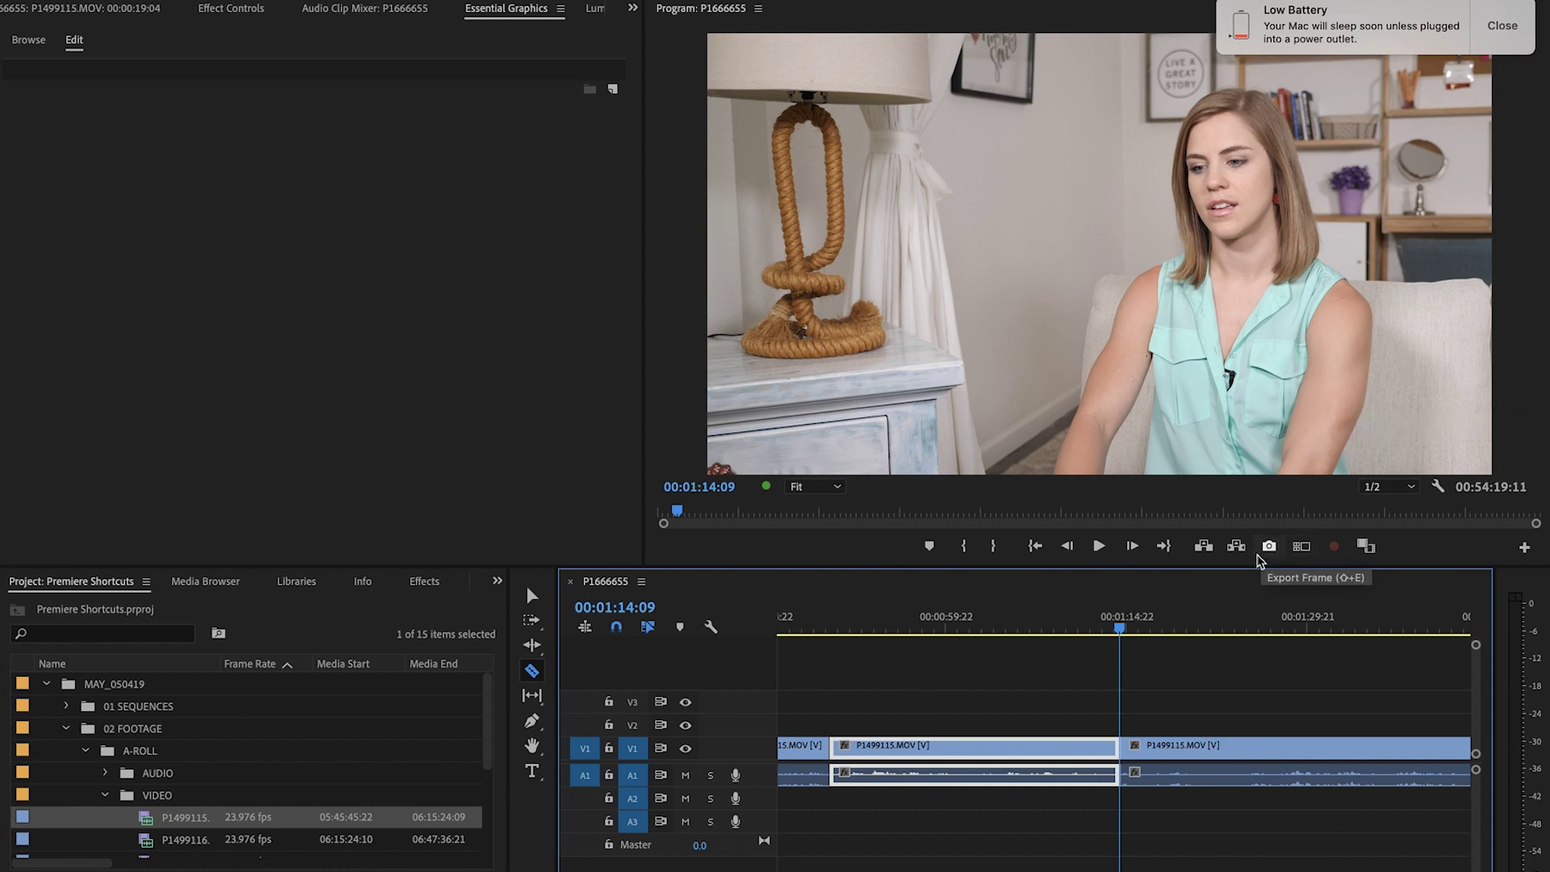
pyautogui.press('v')
pyautogui.click(1129, 775)
pyautogui.click(1129, 775)
pyautogui.press('Delete')
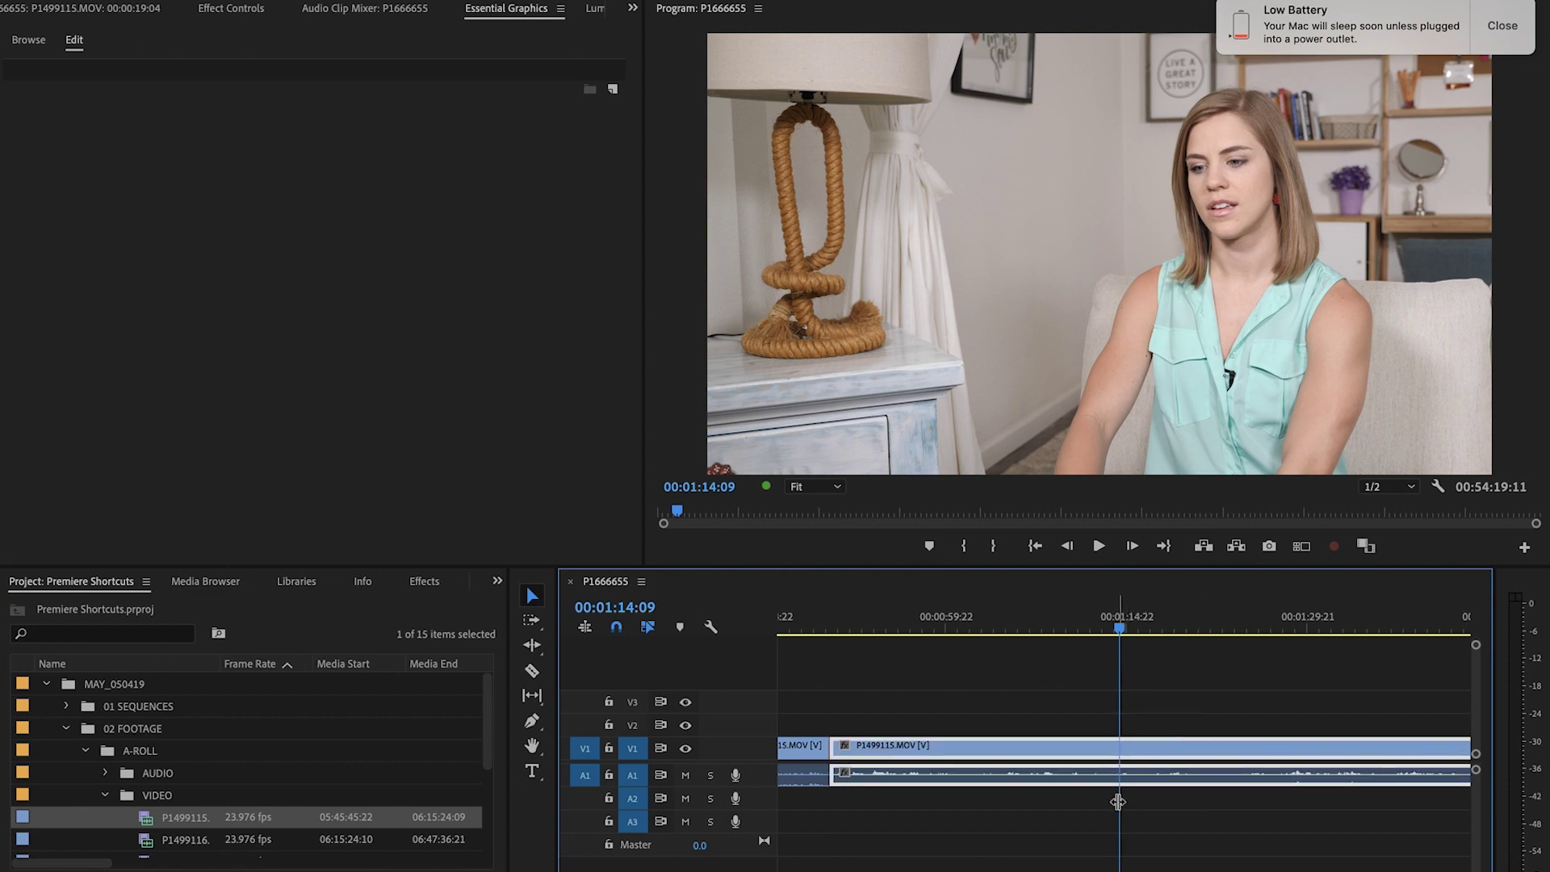
# - Link the interview clip's video and audio, then make and undo a trial razor cut
pyautogui.press('super+l')
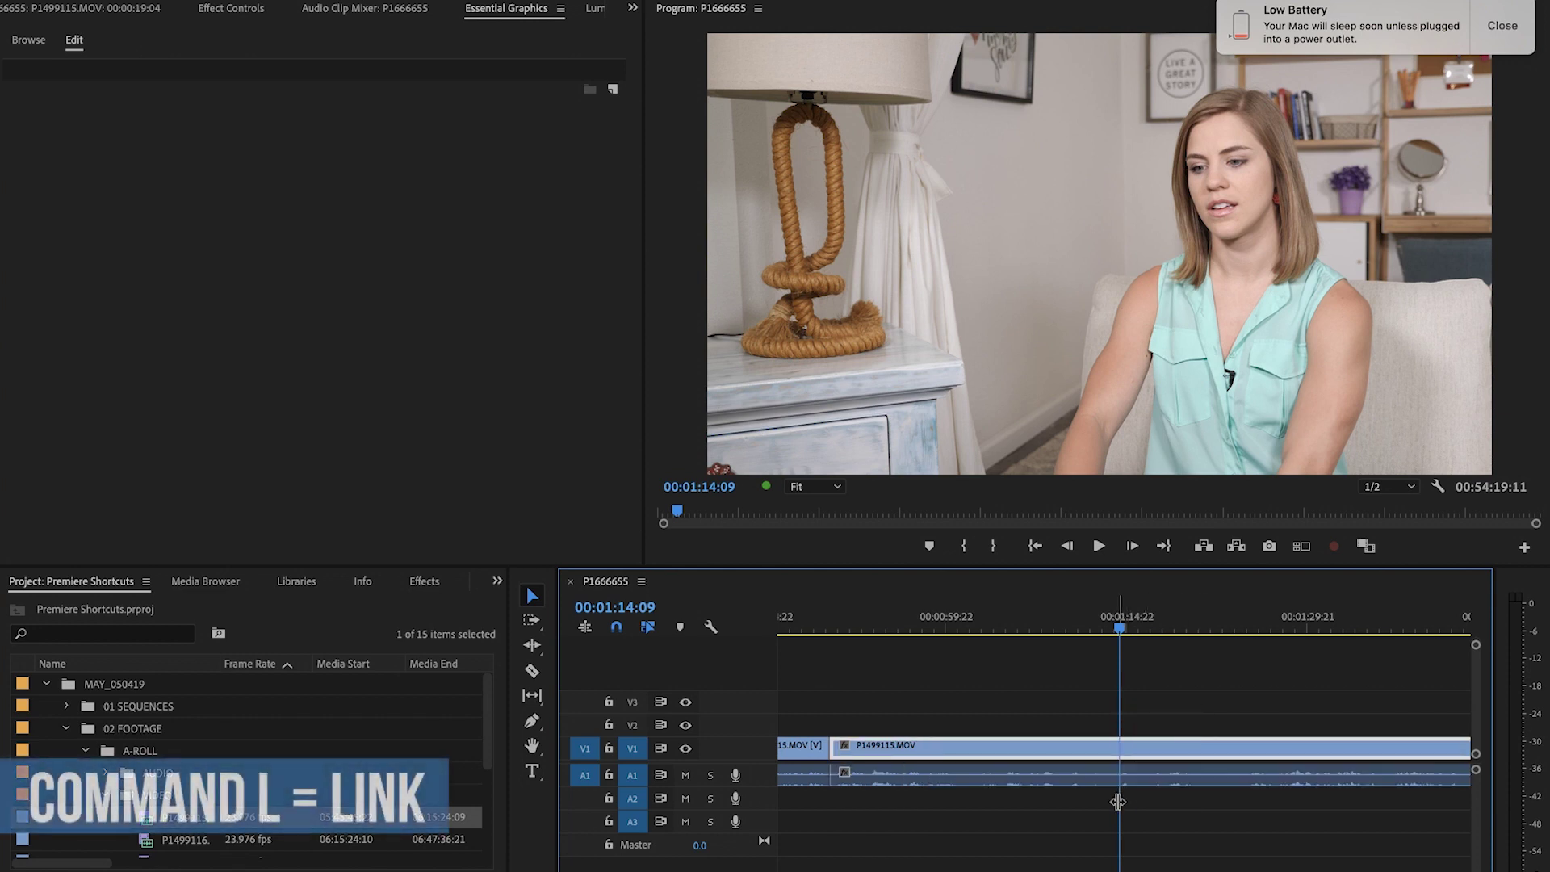
pyautogui.moveTo(1180, 712); pyautogui.dragTo(1109, 820)
pyautogui.click(1199, 706)
pyautogui.click(1193, 761)
pyautogui.press('c')
pyautogui.click(1121, 747)
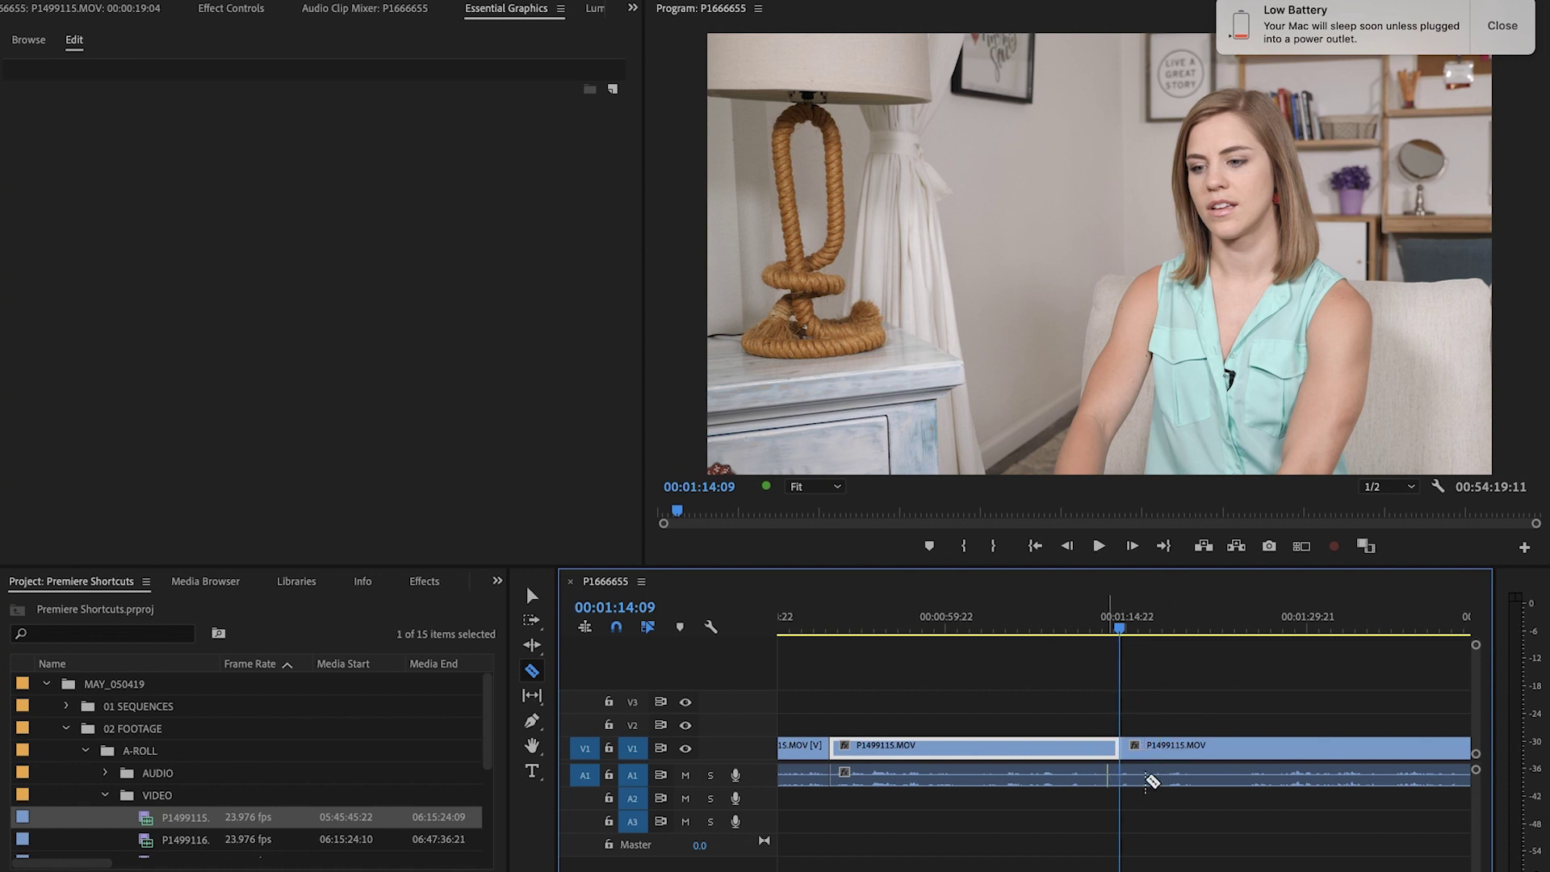
pyautogui.press('v')
pyautogui.press('super+z')
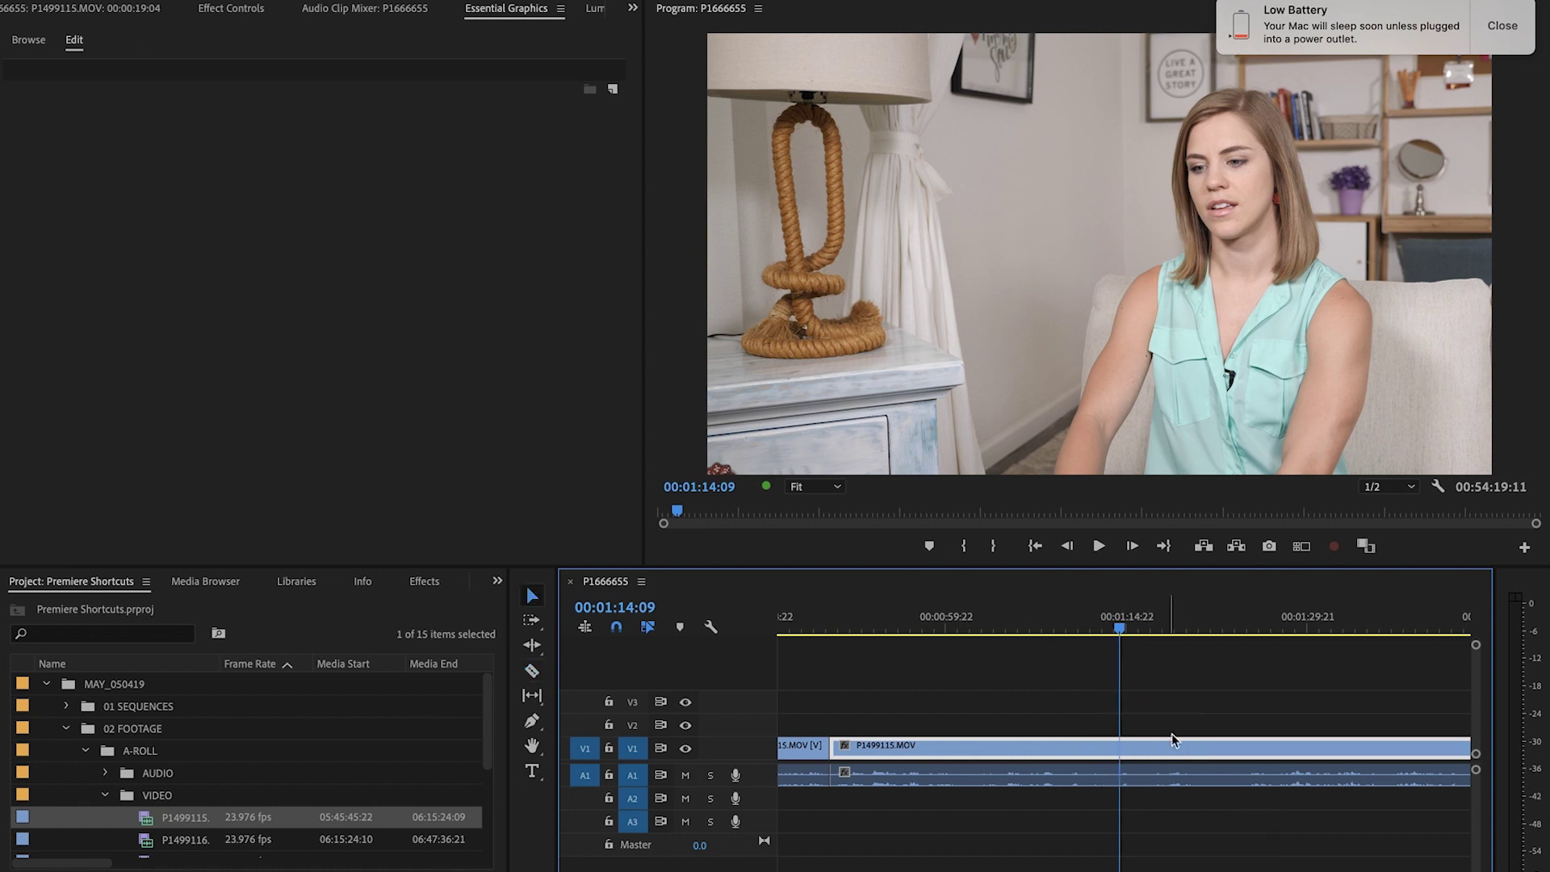
# - Cut only the V1 video at 00:01:14:09, leaving the audio whole
pyautogui.click(1155, 751)
pyautogui.click(1185, 715)
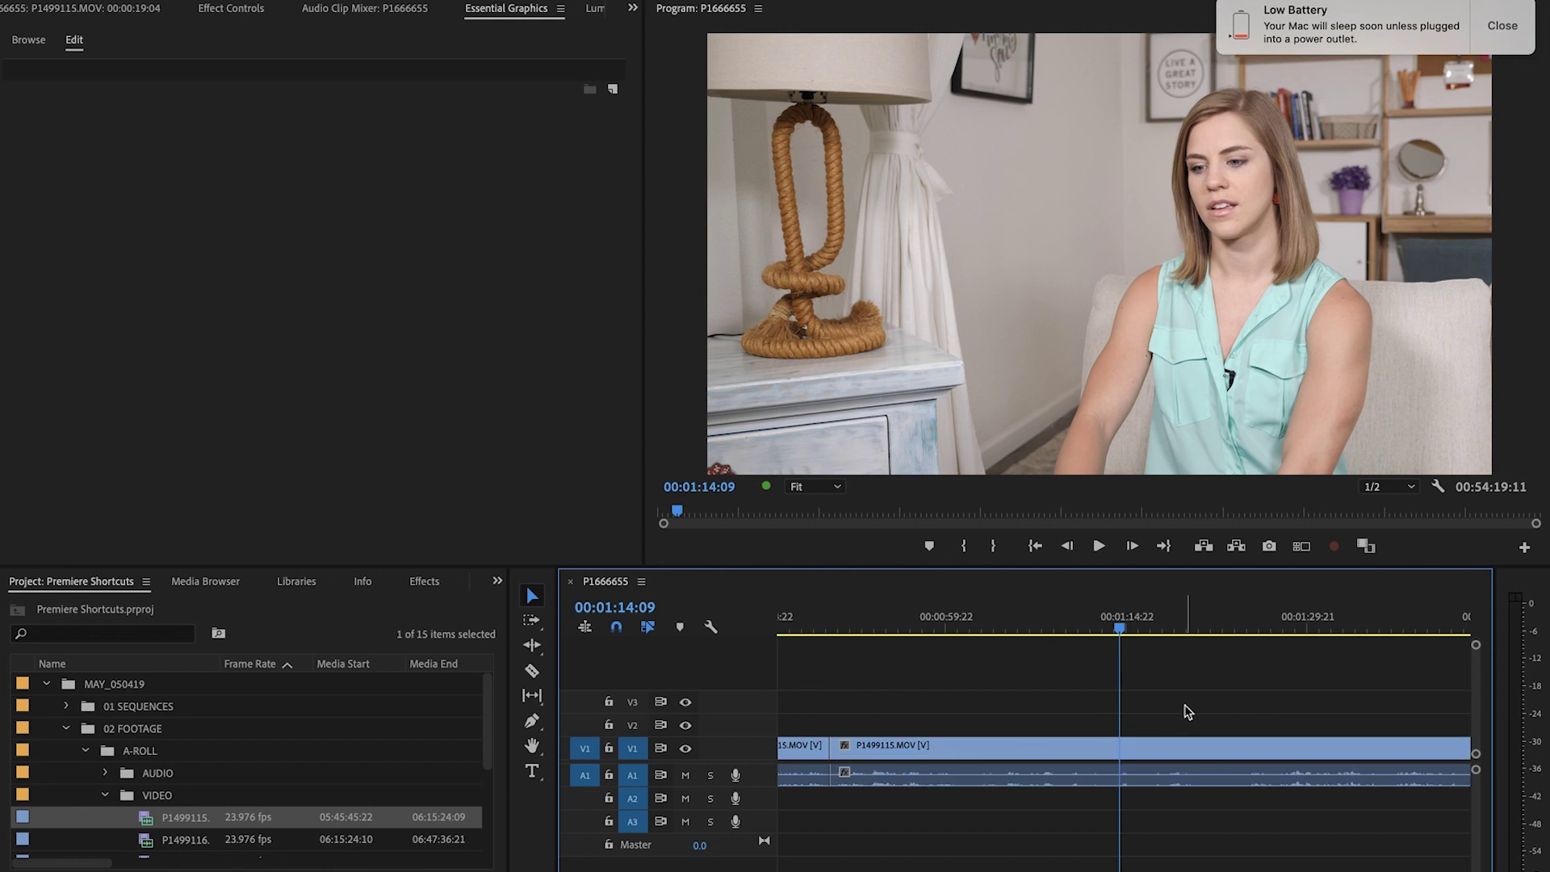
pyautogui.click(1171, 762)
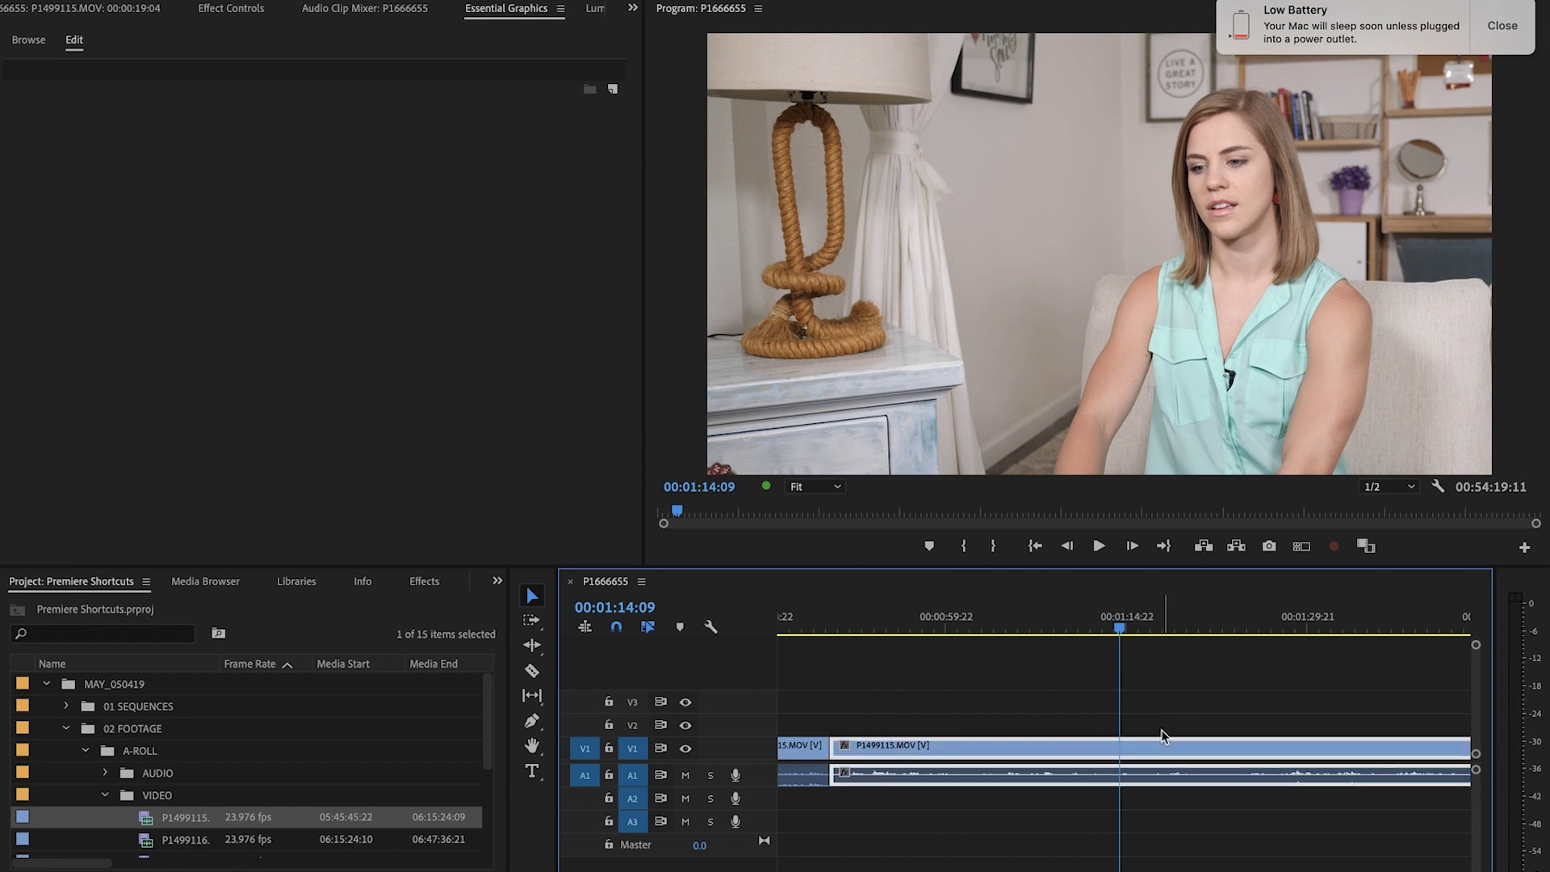
pyautogui.press('c')
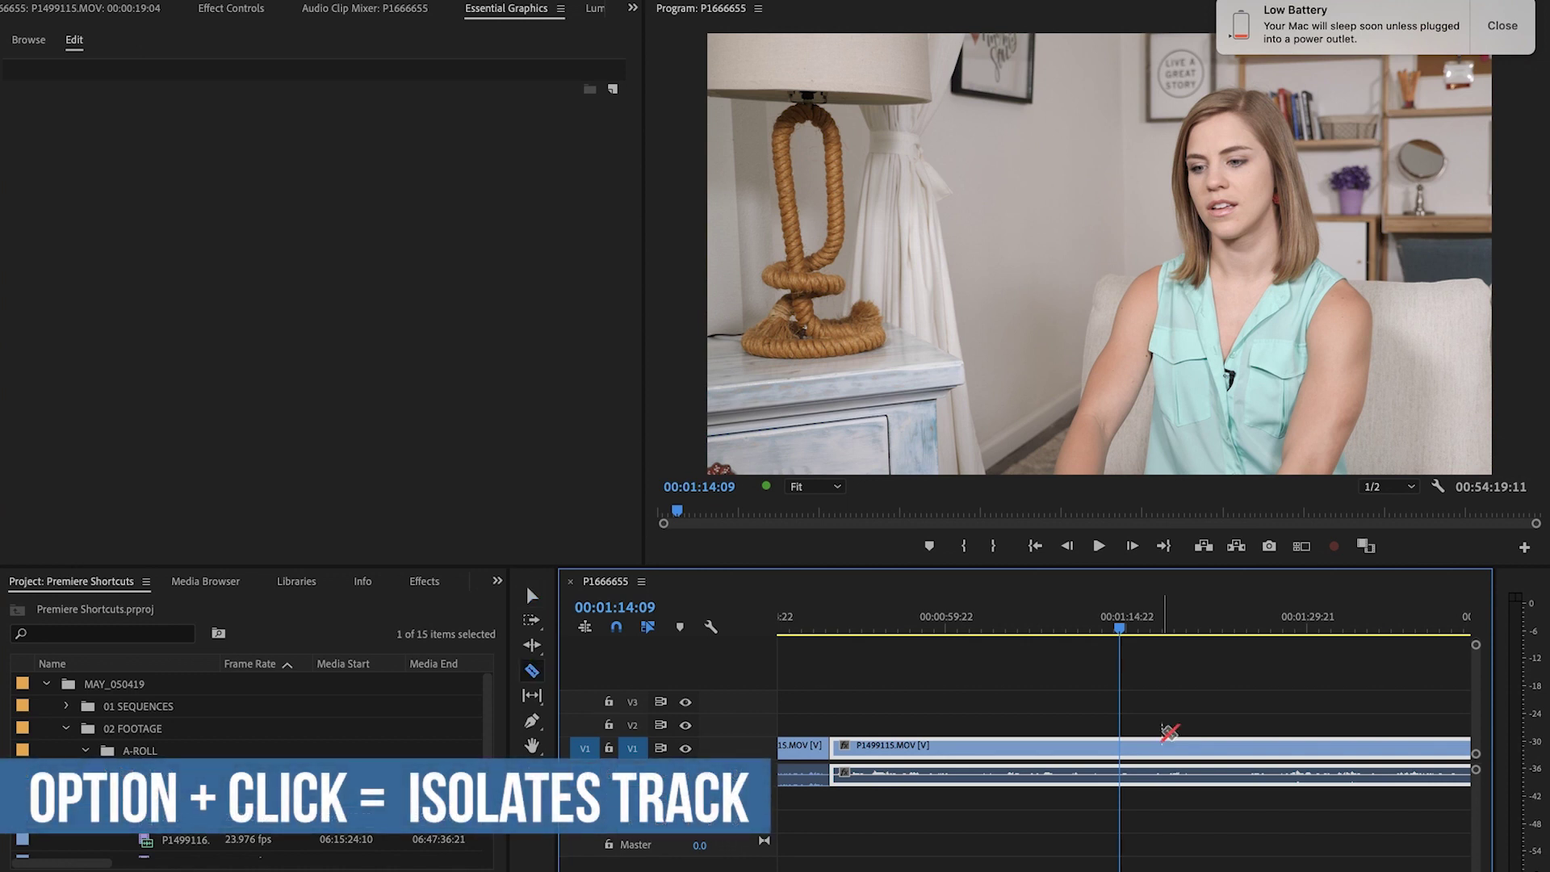
pyautogui.keyDown('alt'); pyautogui.click(1122, 744); pyautogui.keyUp('alt')
pyautogui.press('v')
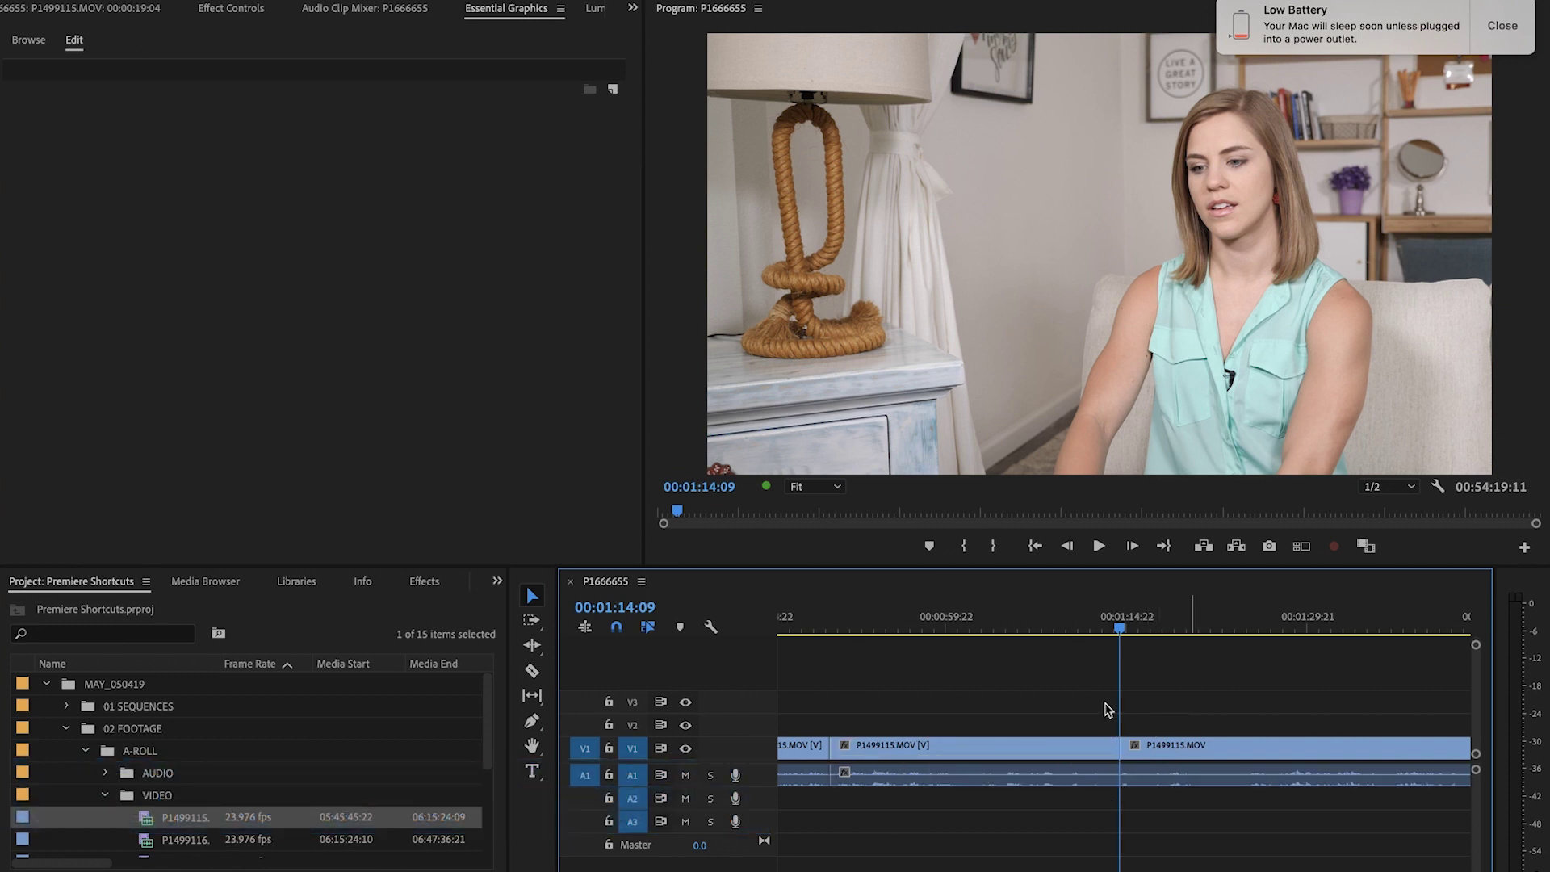
pyautogui.moveTo(1162, 624); pyautogui.dragTo(1181, 623)
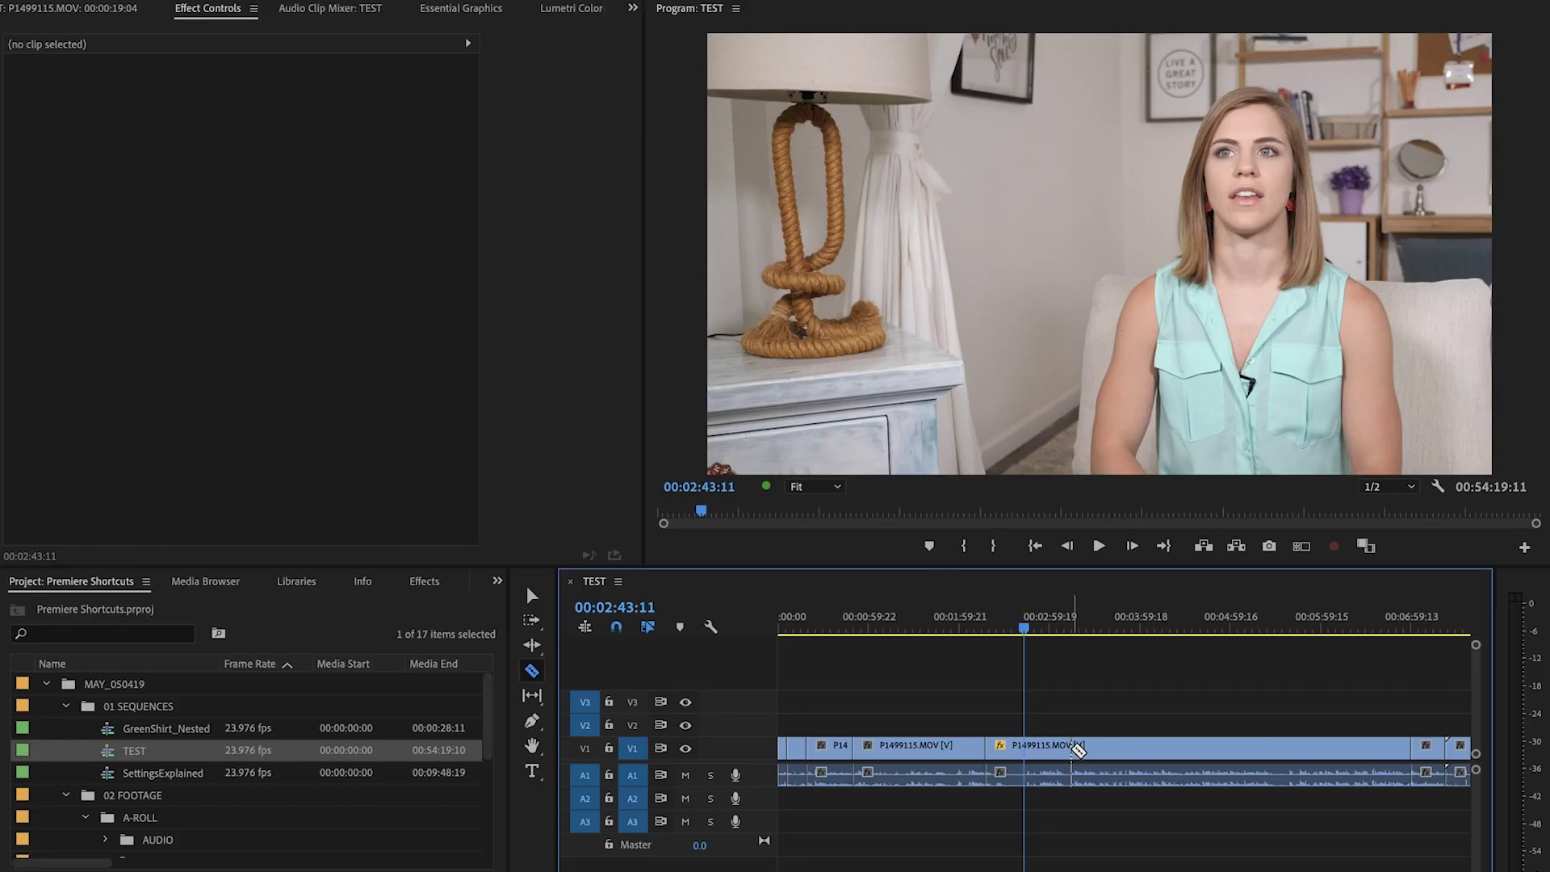
# - Razor off a short P1499115 section, scale it from 50 to 70, and split the following clip
pyautogui.click(1072, 747)
pyautogui.press('v')
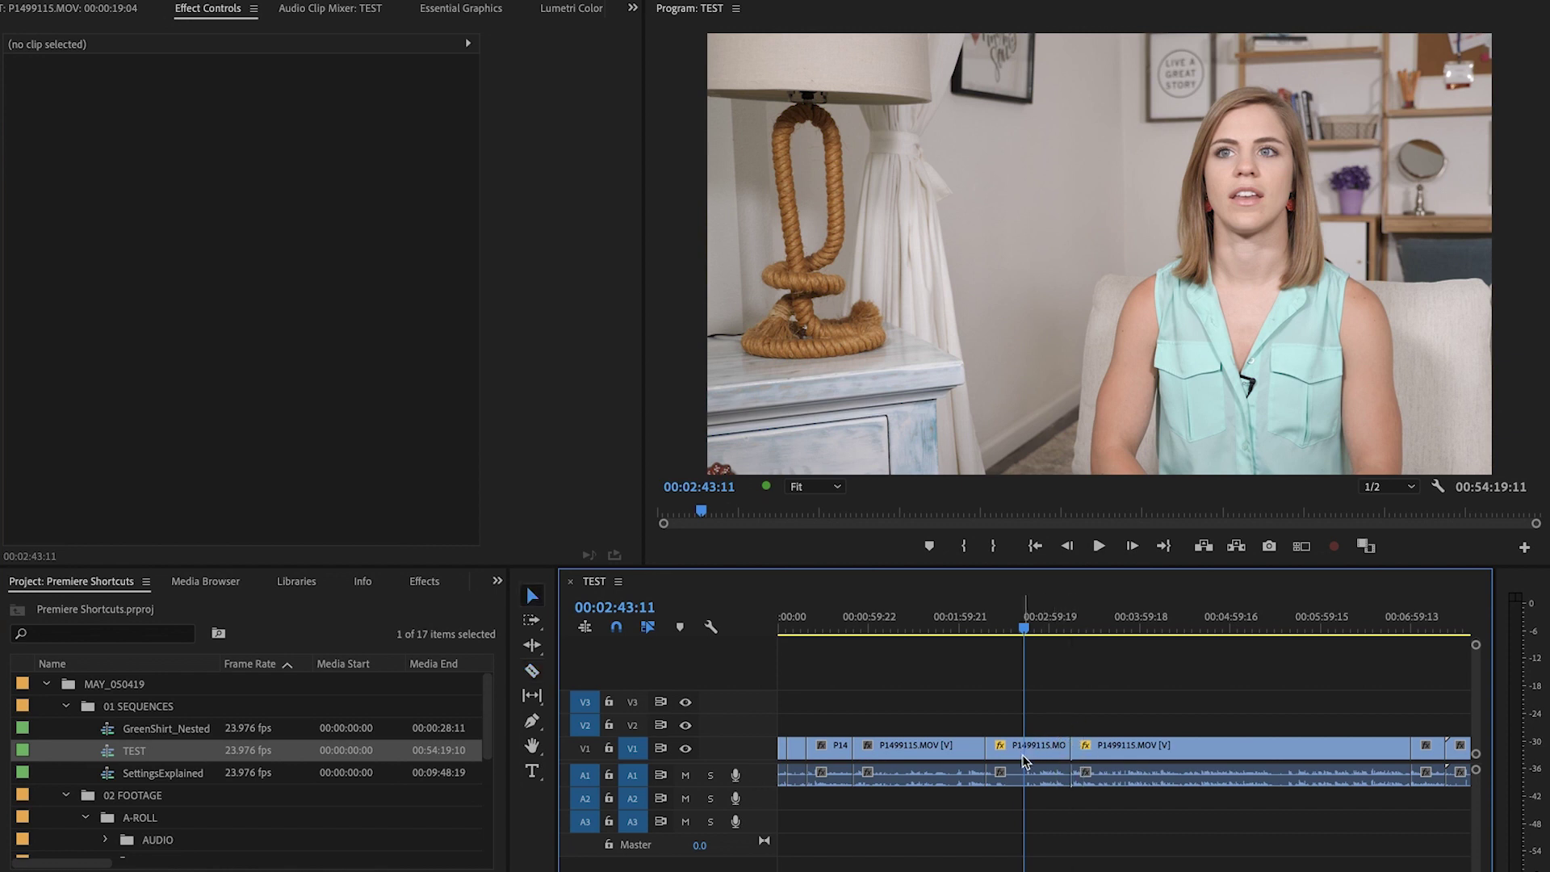
pyautogui.click(1023, 761)
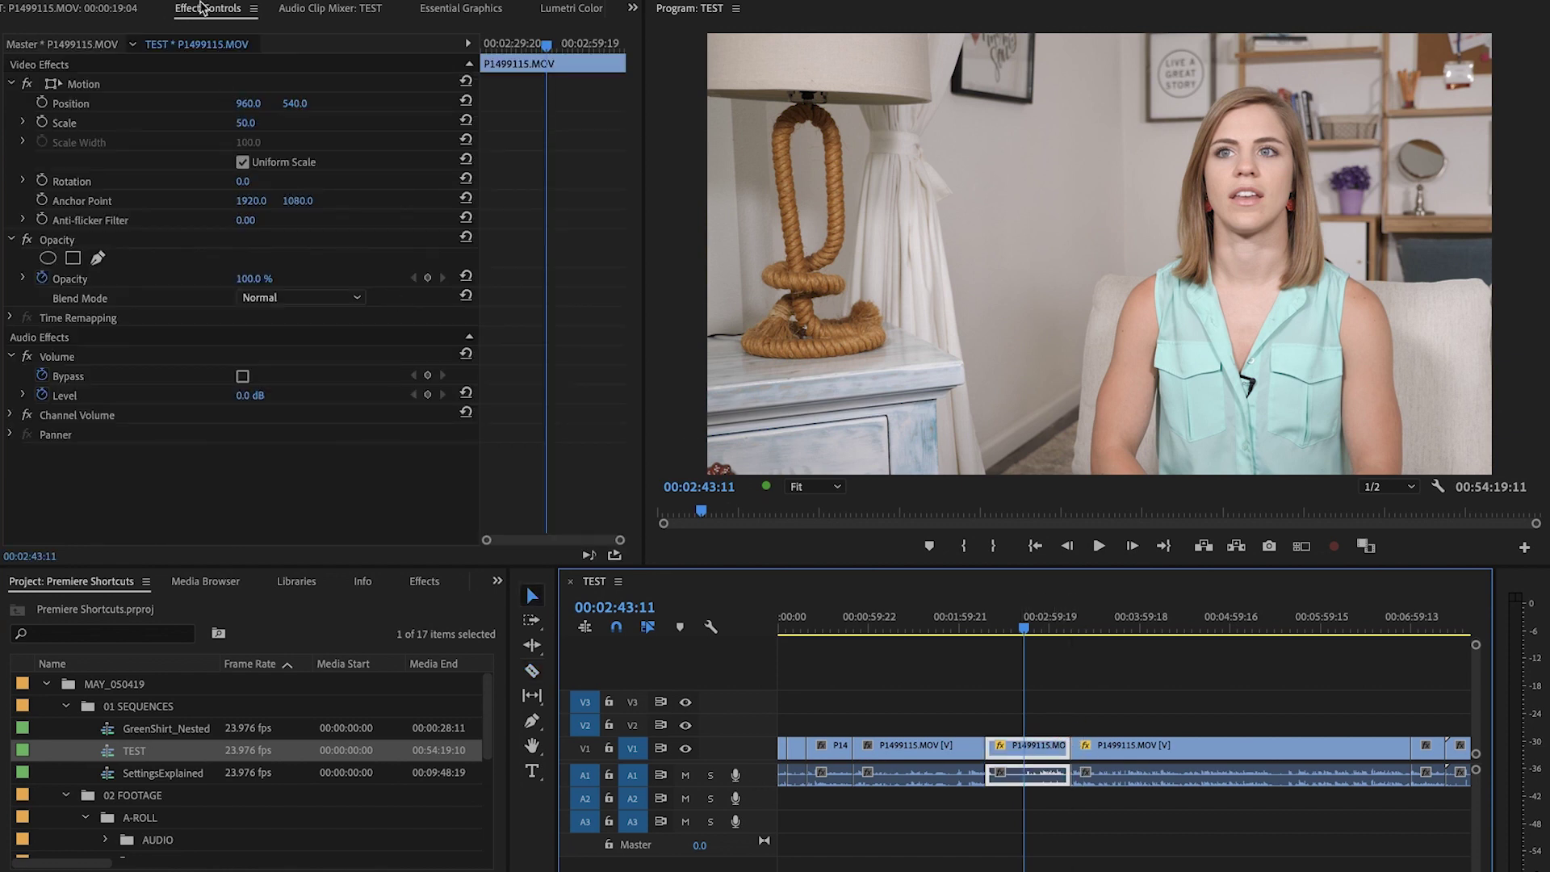
pyautogui.moveTo(245, 129)
pyautogui.mouseDown()
pyautogui.moveTo(303, 103)
pyautogui.moveTo(218, 105)
pyautogui.moveTo(257, 103)
pyautogui.mouseUp()
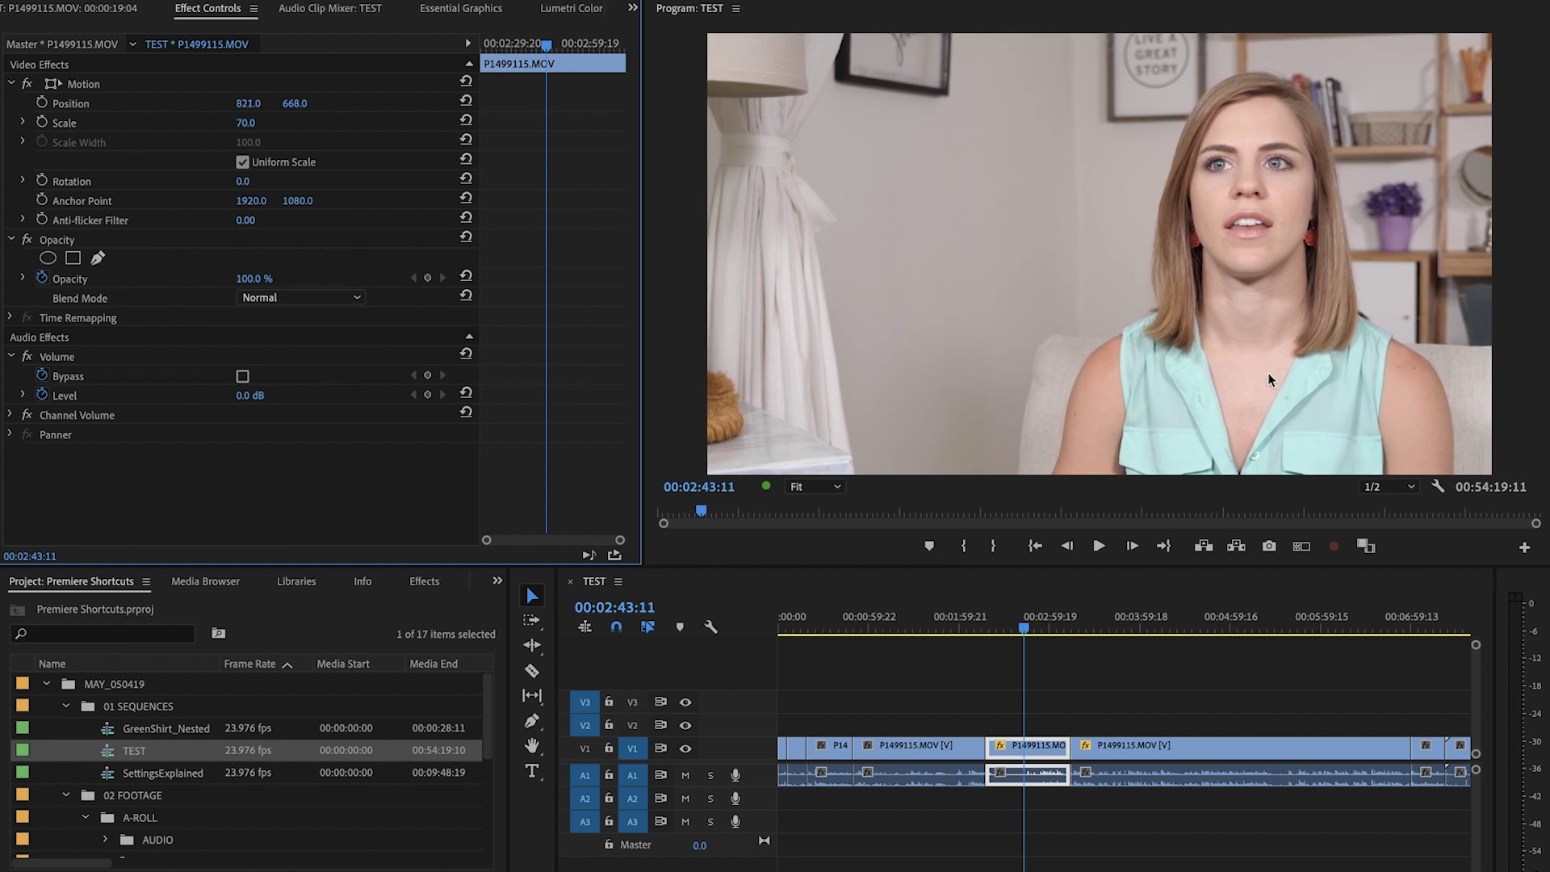
pyautogui.press('c')
pyautogui.click(1138, 744)
# - Make another razor cut in the following clip, creating a second short section
pyautogui.press('v')
pyautogui.press('c')
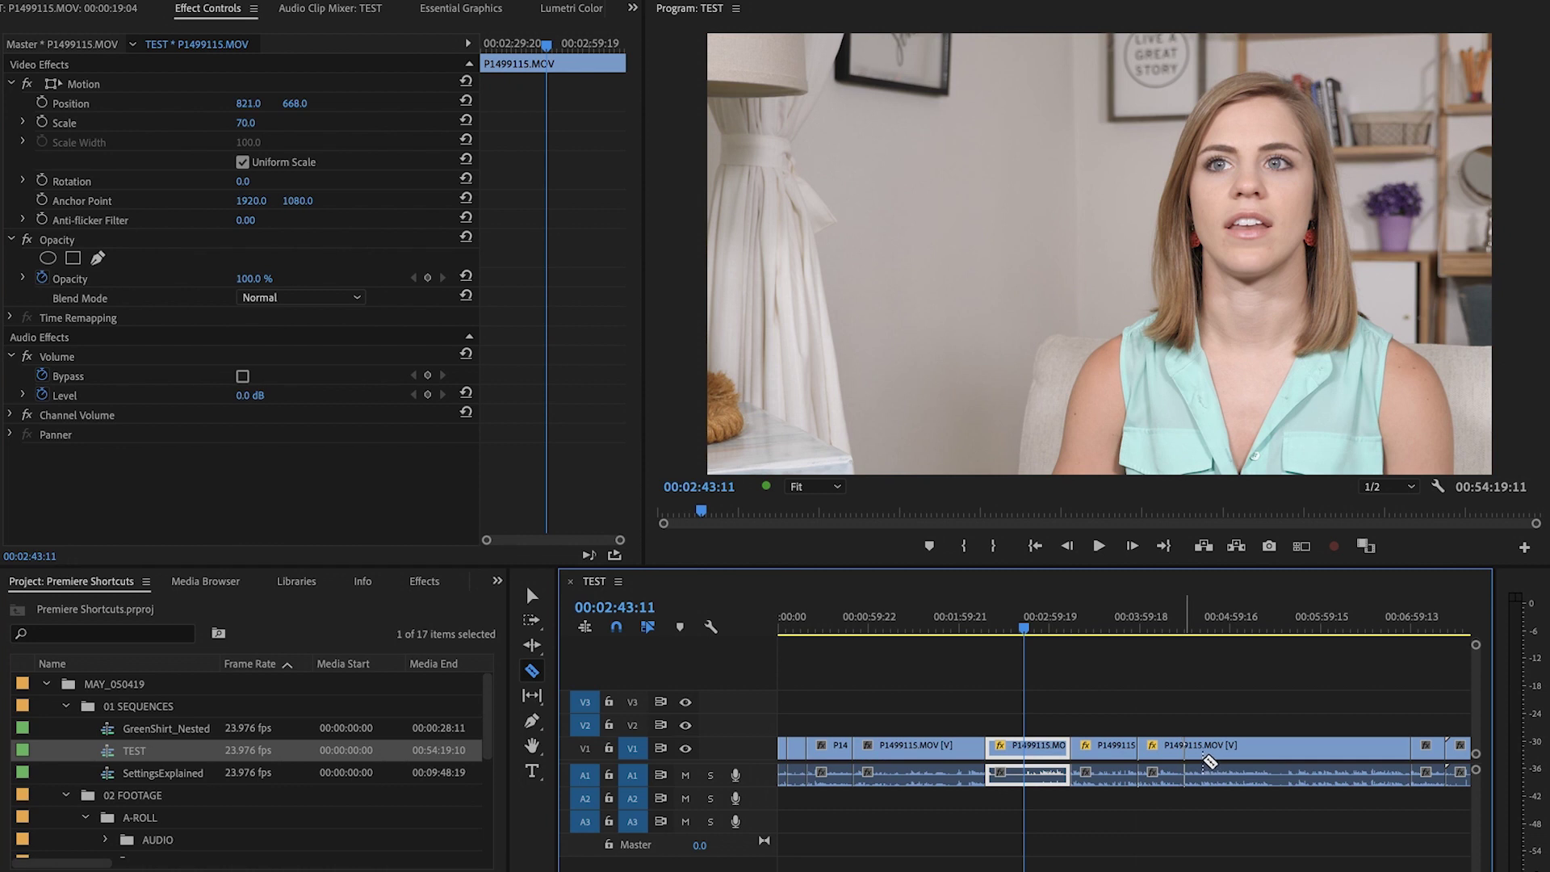
pyautogui.click(1211, 744)
pyautogui.press('v')
pyautogui.click(1159, 661)
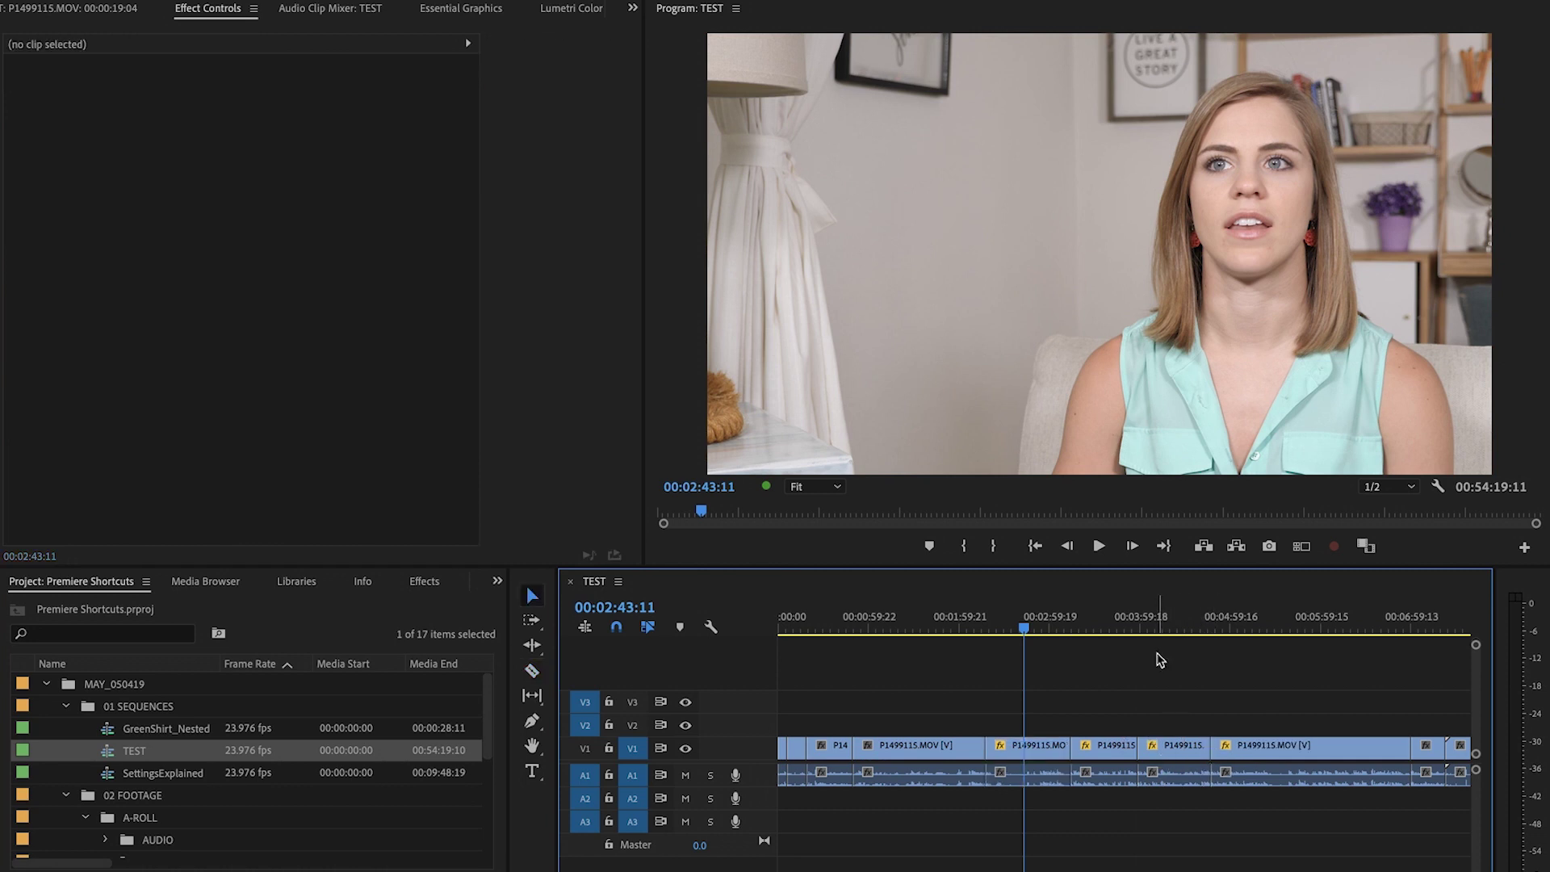
# - Move the playhead to around 04:17 and check the Scale values of both short sections
pyautogui.click(1043, 629)
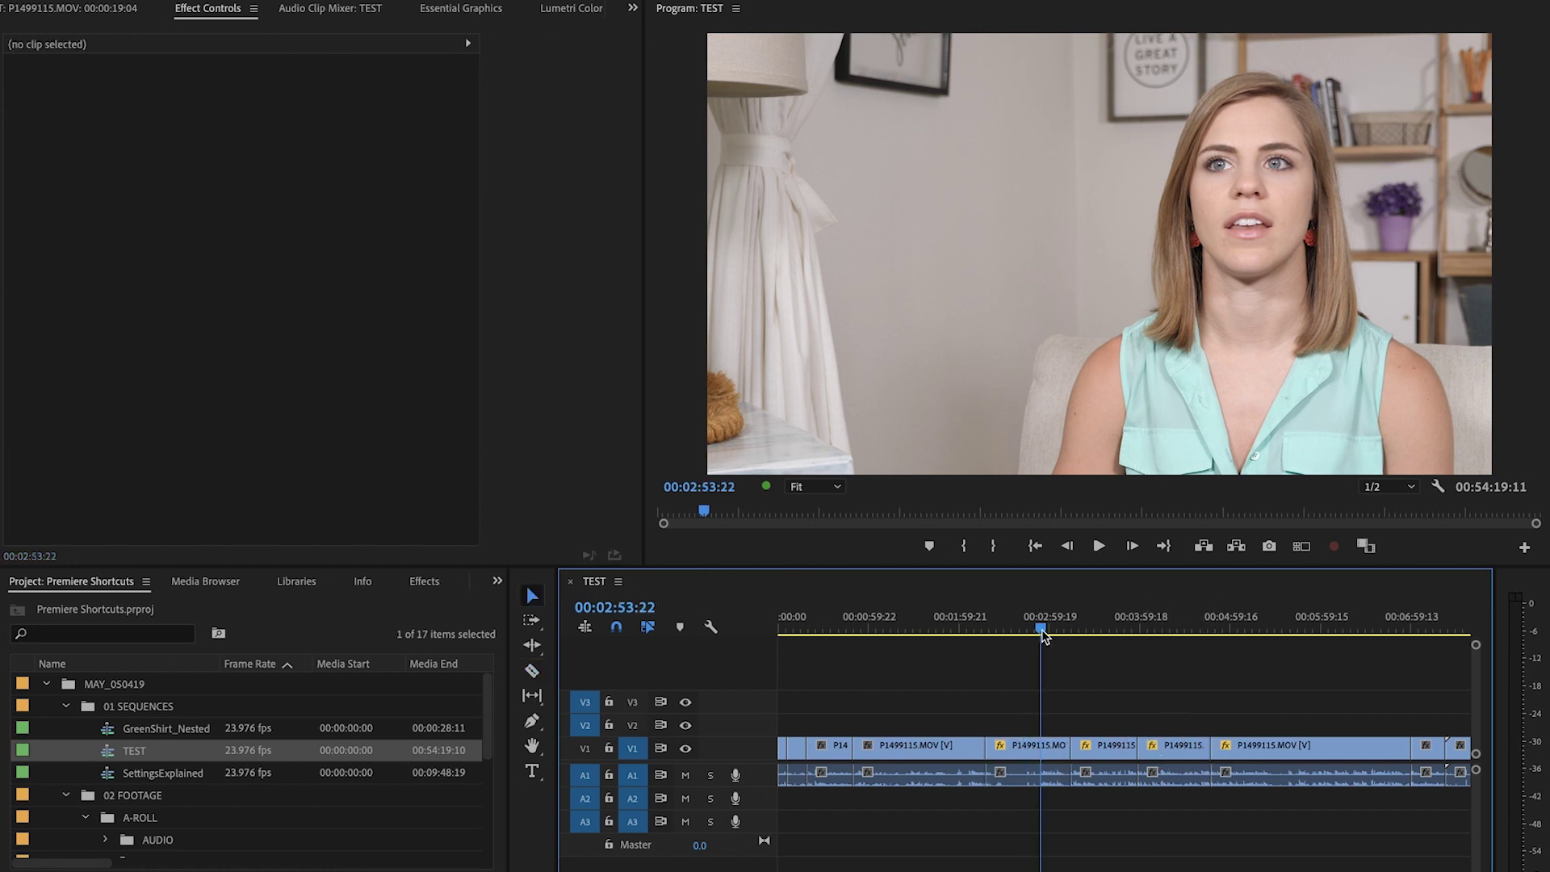
pyautogui.click(1096, 631)
pyautogui.click(1167, 629)
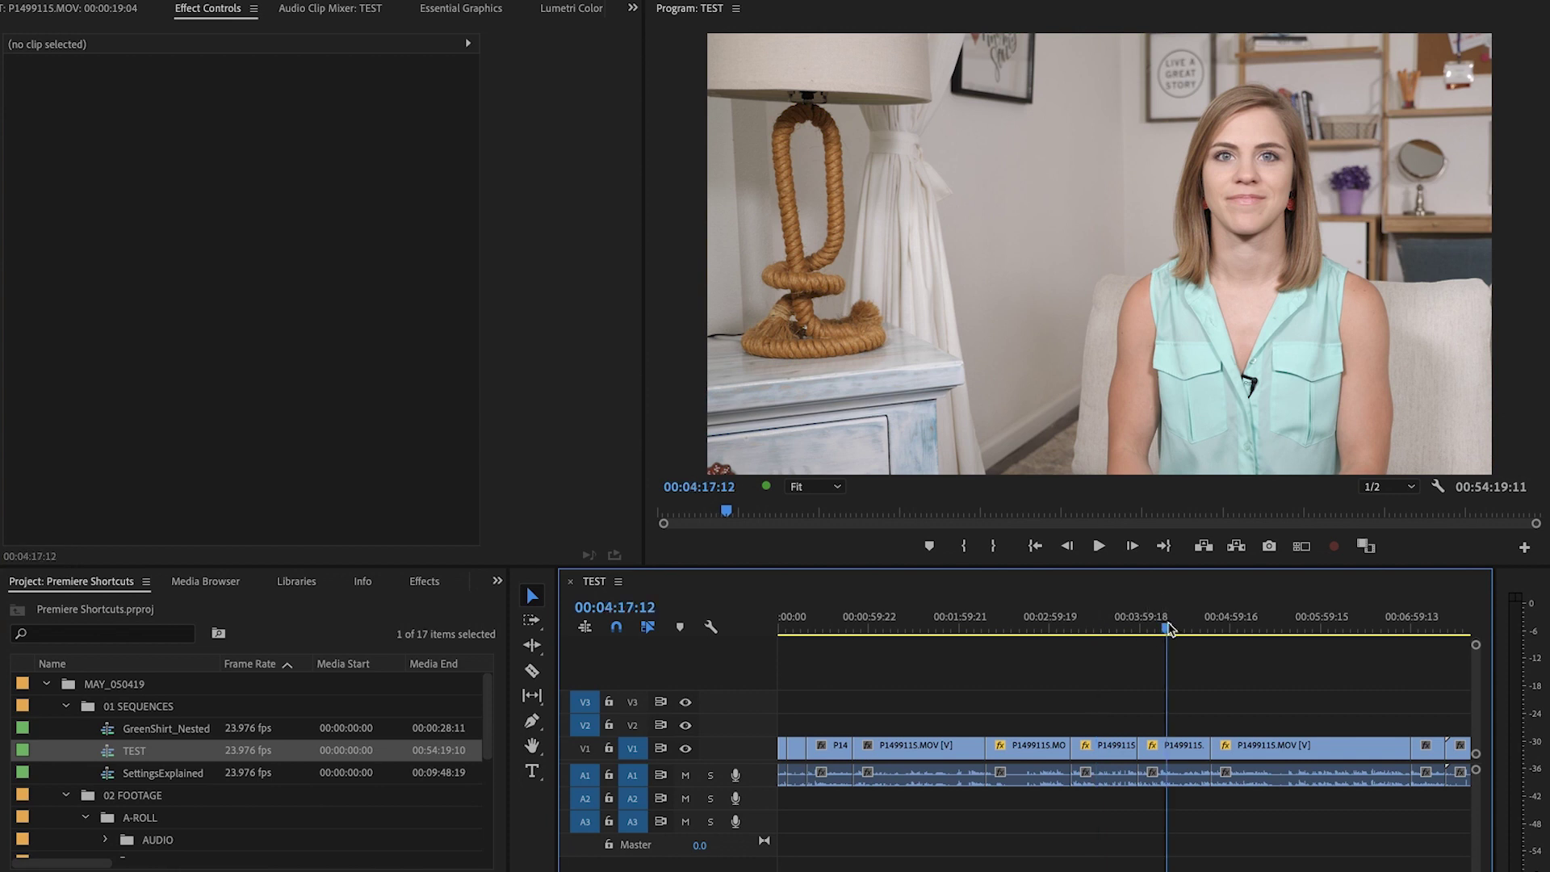
pyautogui.click(1037, 748)
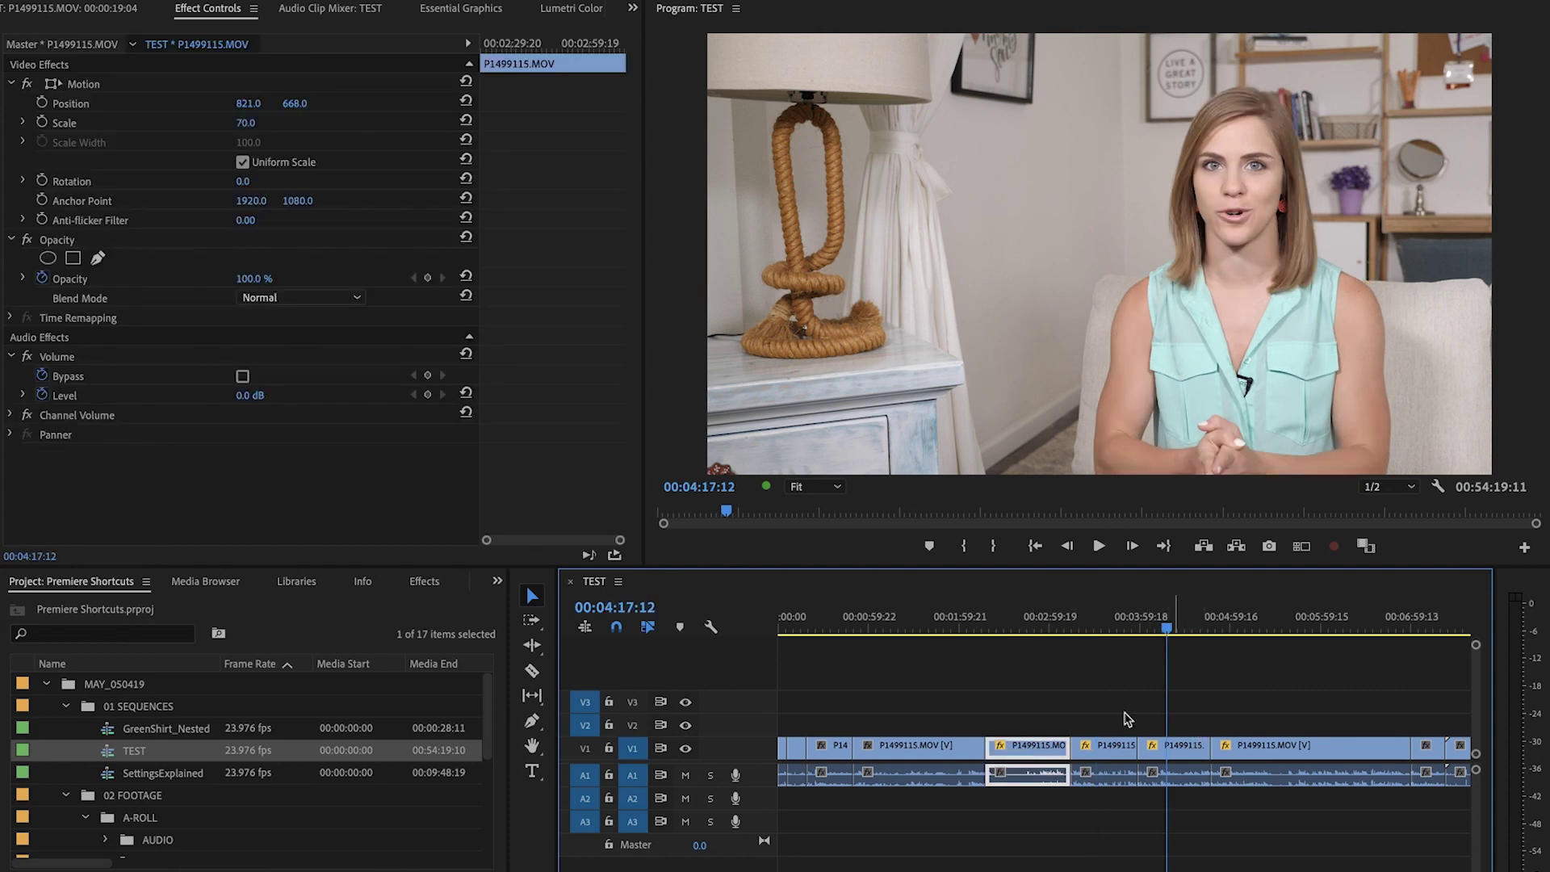
pyautogui.click(1174, 750)
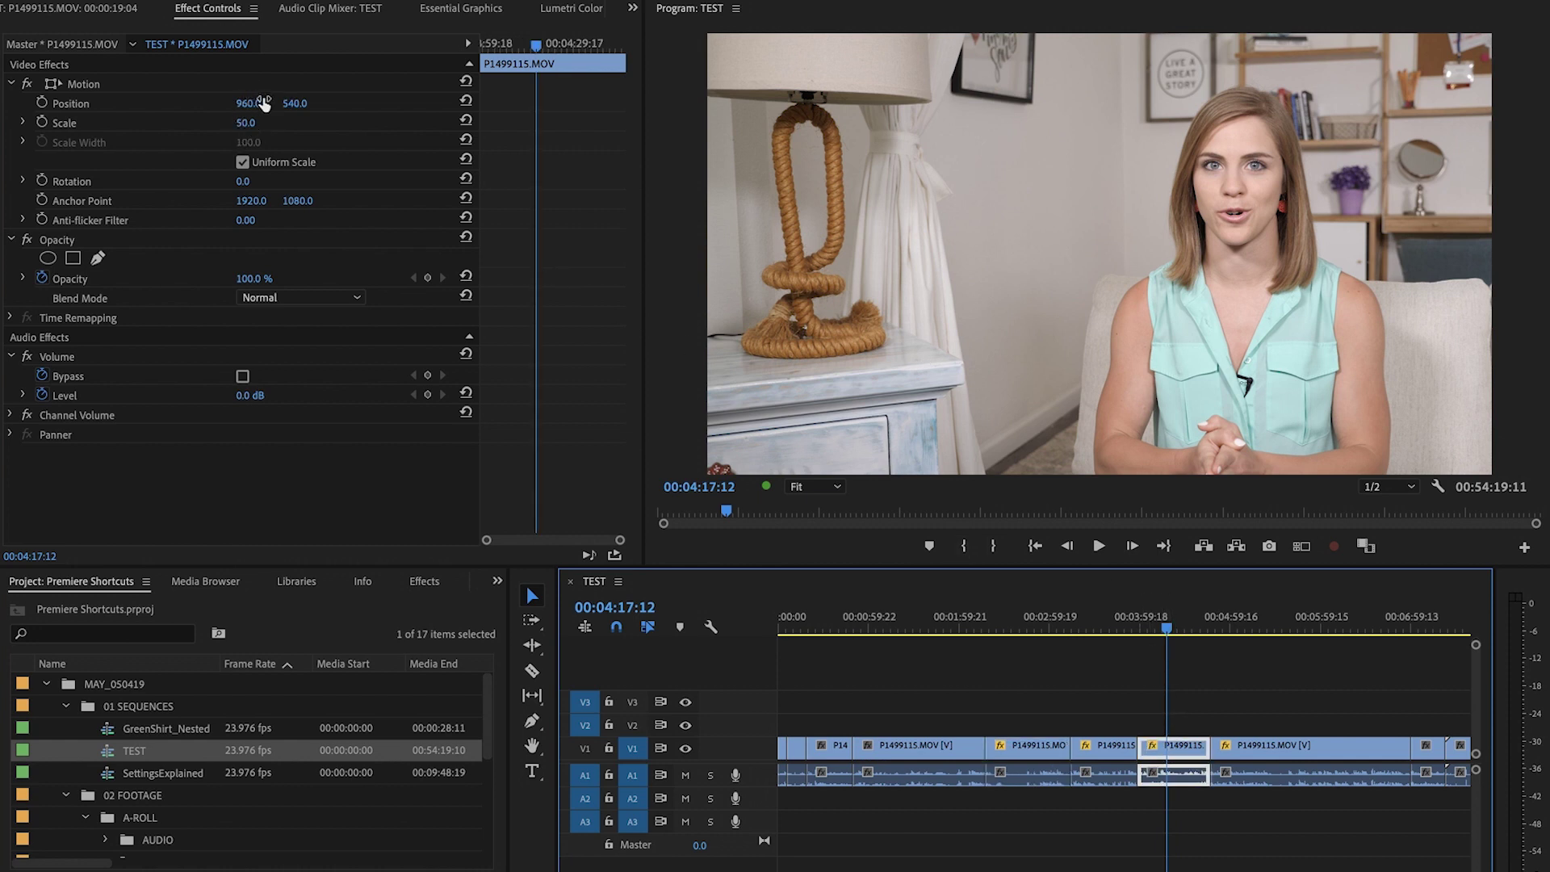
# - Copy the 70% punch-in clip and open Paste Attributes for the unzoomed Scale 50 section
pyautogui.press('super+c')
pyautogui.click(1042, 623)
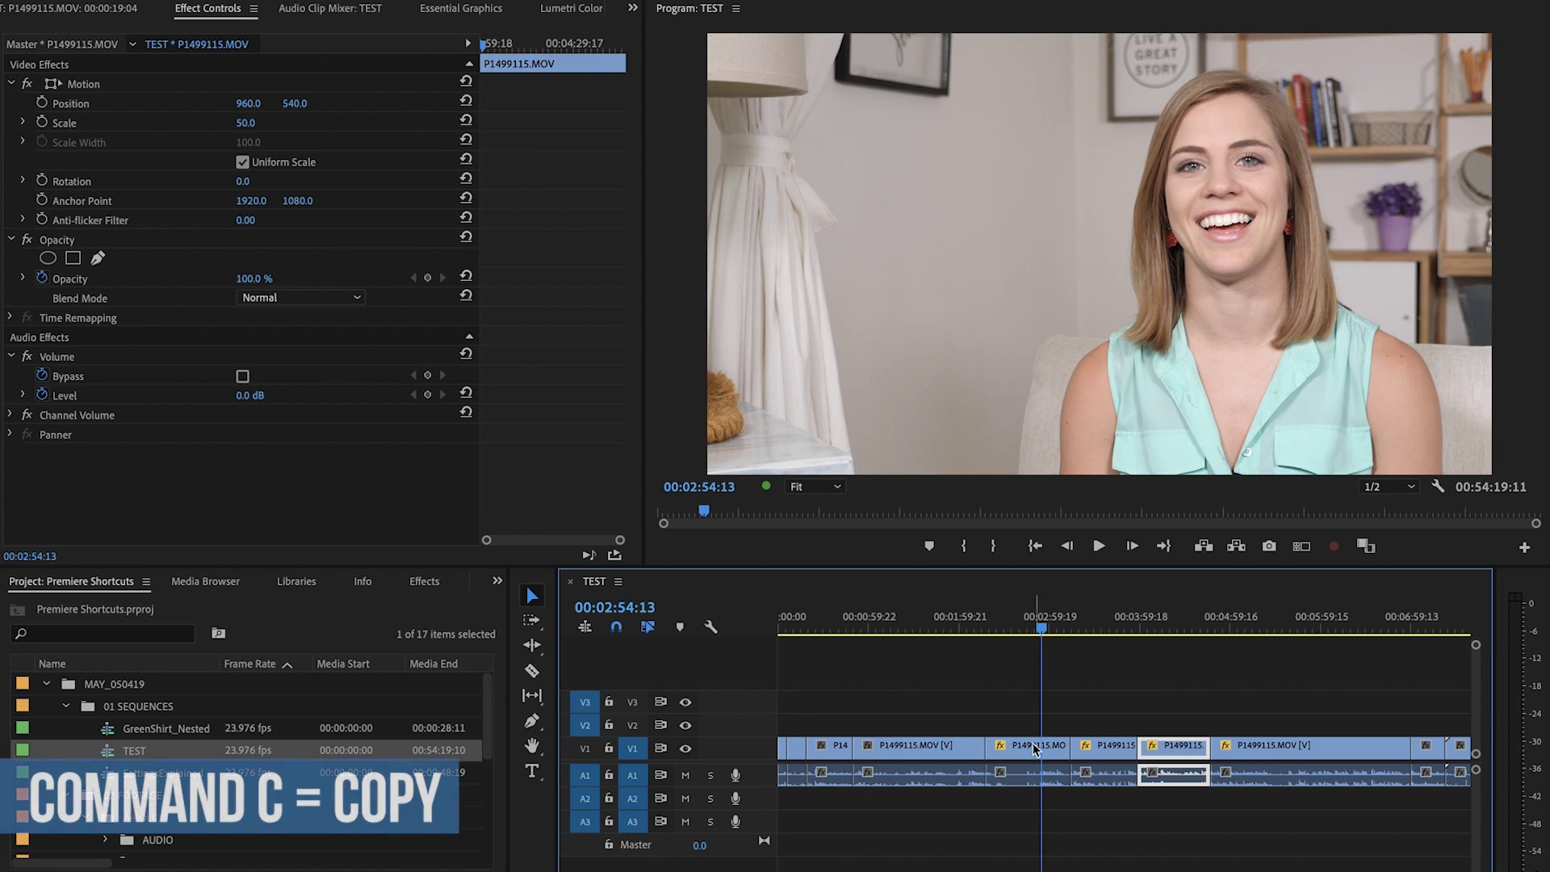
pyautogui.click(1033, 762)
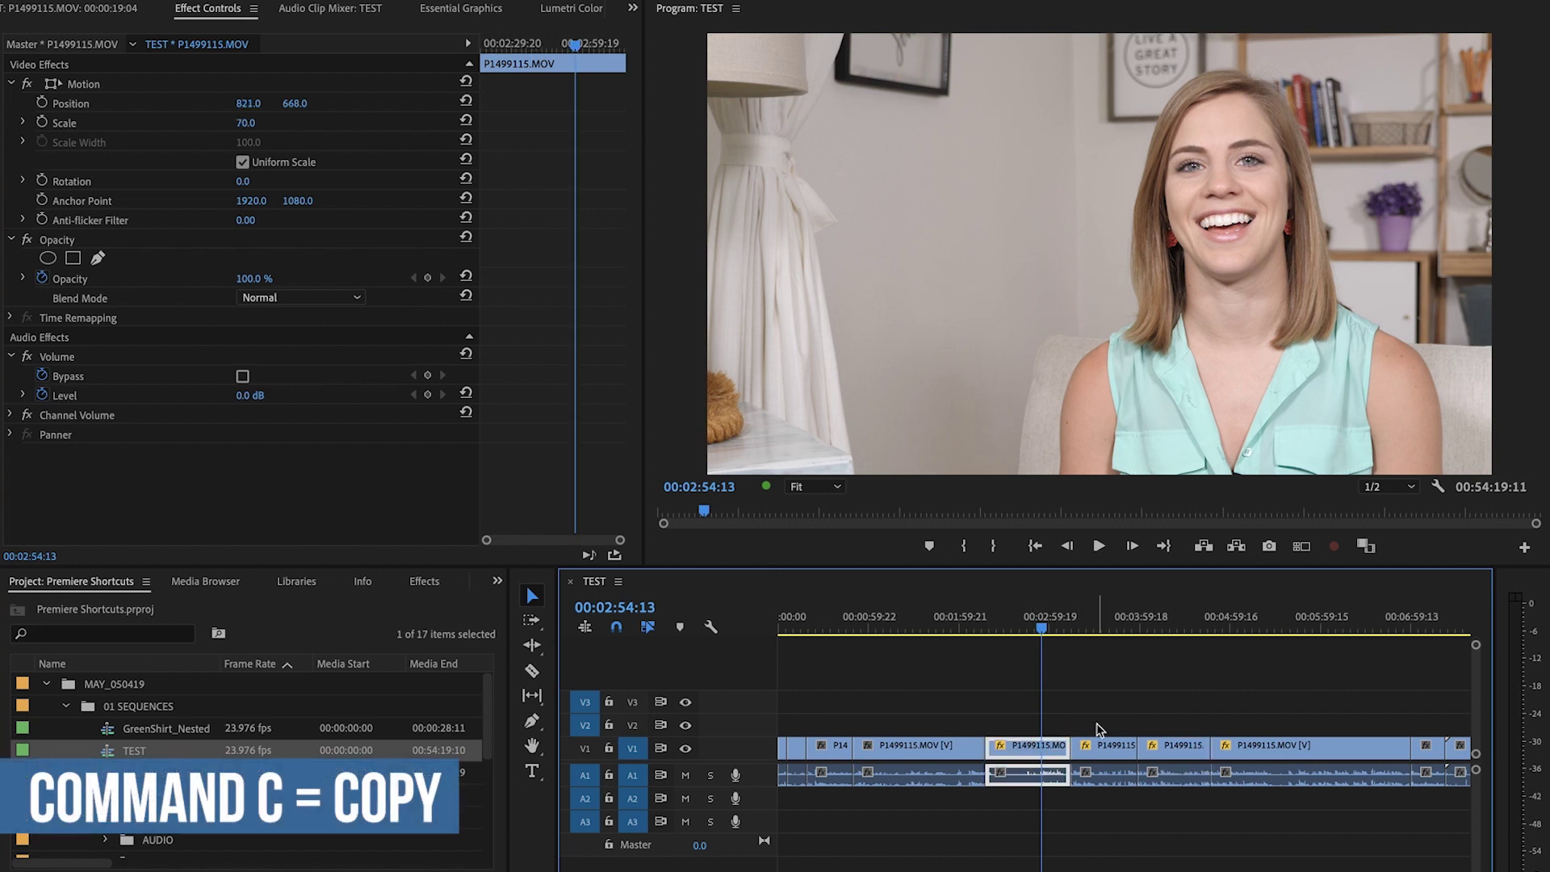
pyautogui.click(1166, 624)
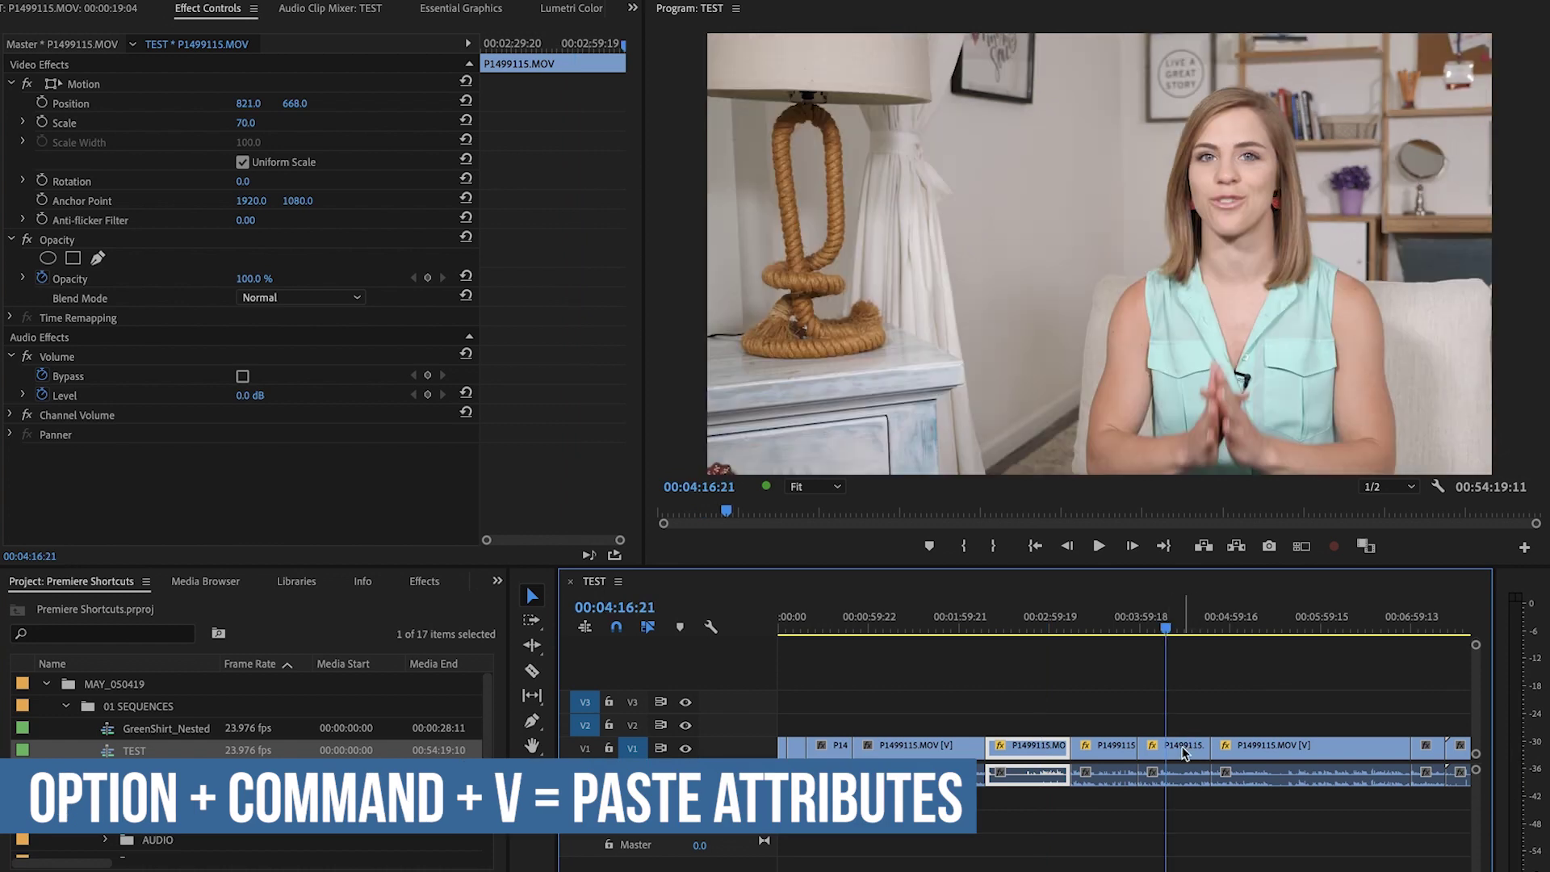
pyautogui.click(1184, 755)
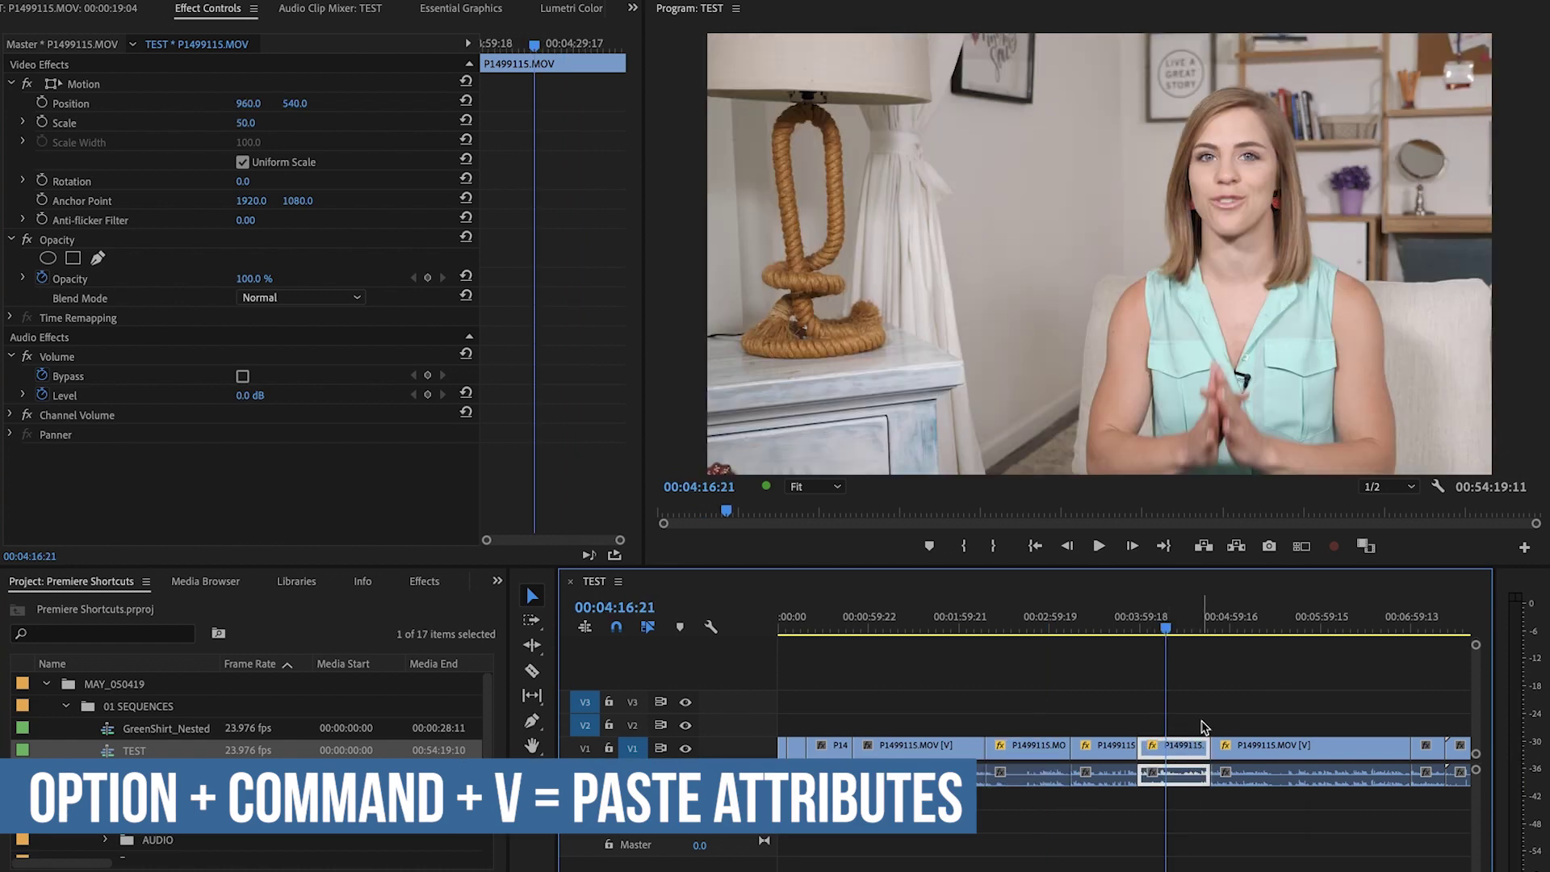
pyautogui.hotkey('ctrl', 'alt', 'v')
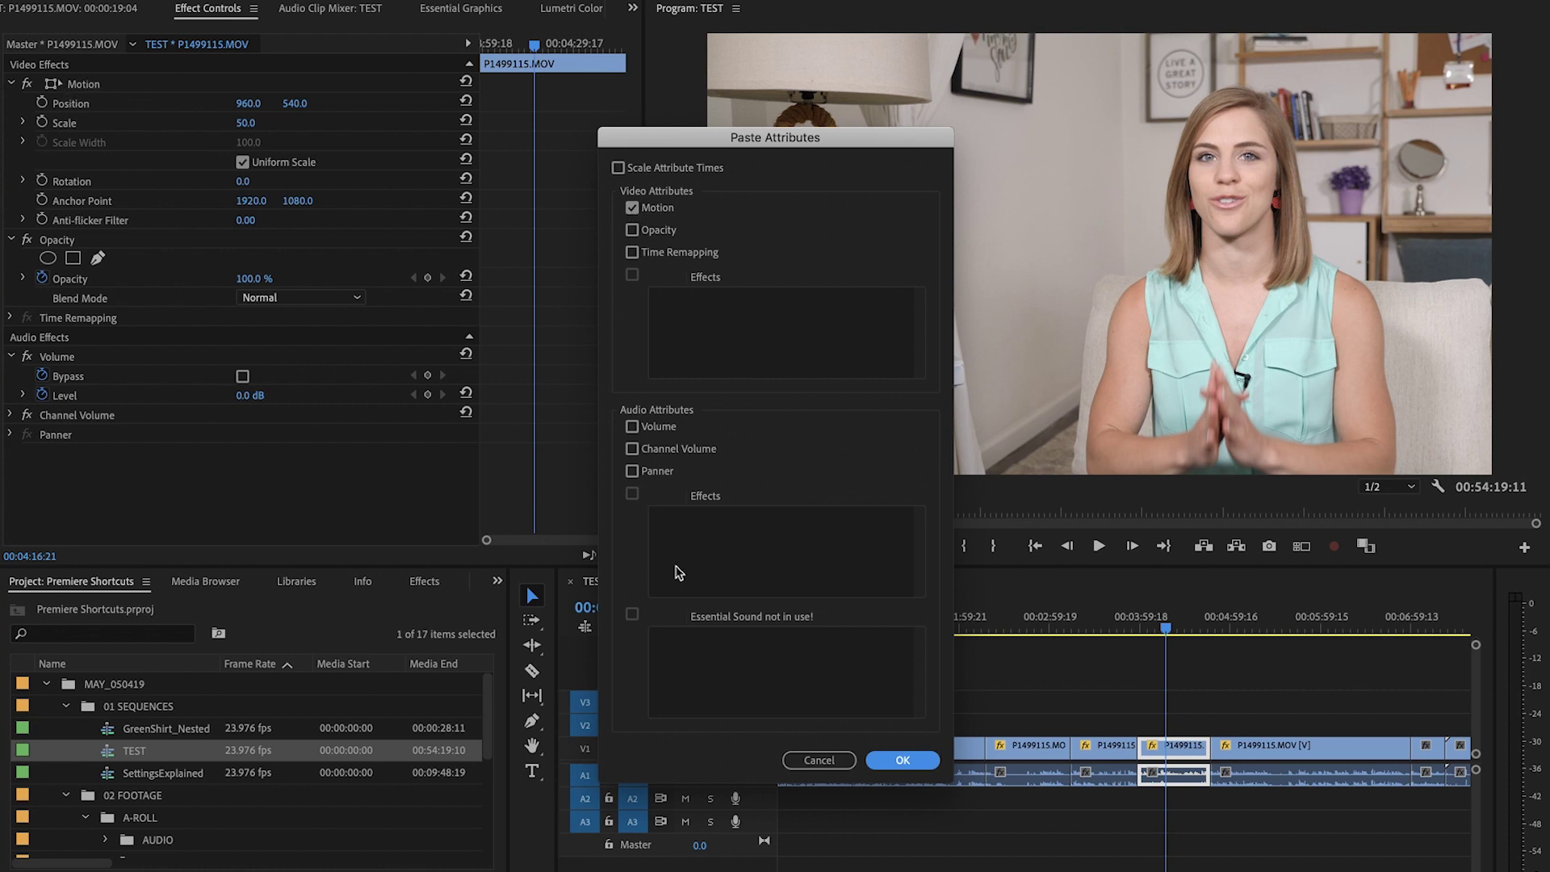
# - Paste only Motion, giving the piece Scale 70 and Position 821/668
pyautogui.click(902, 761)
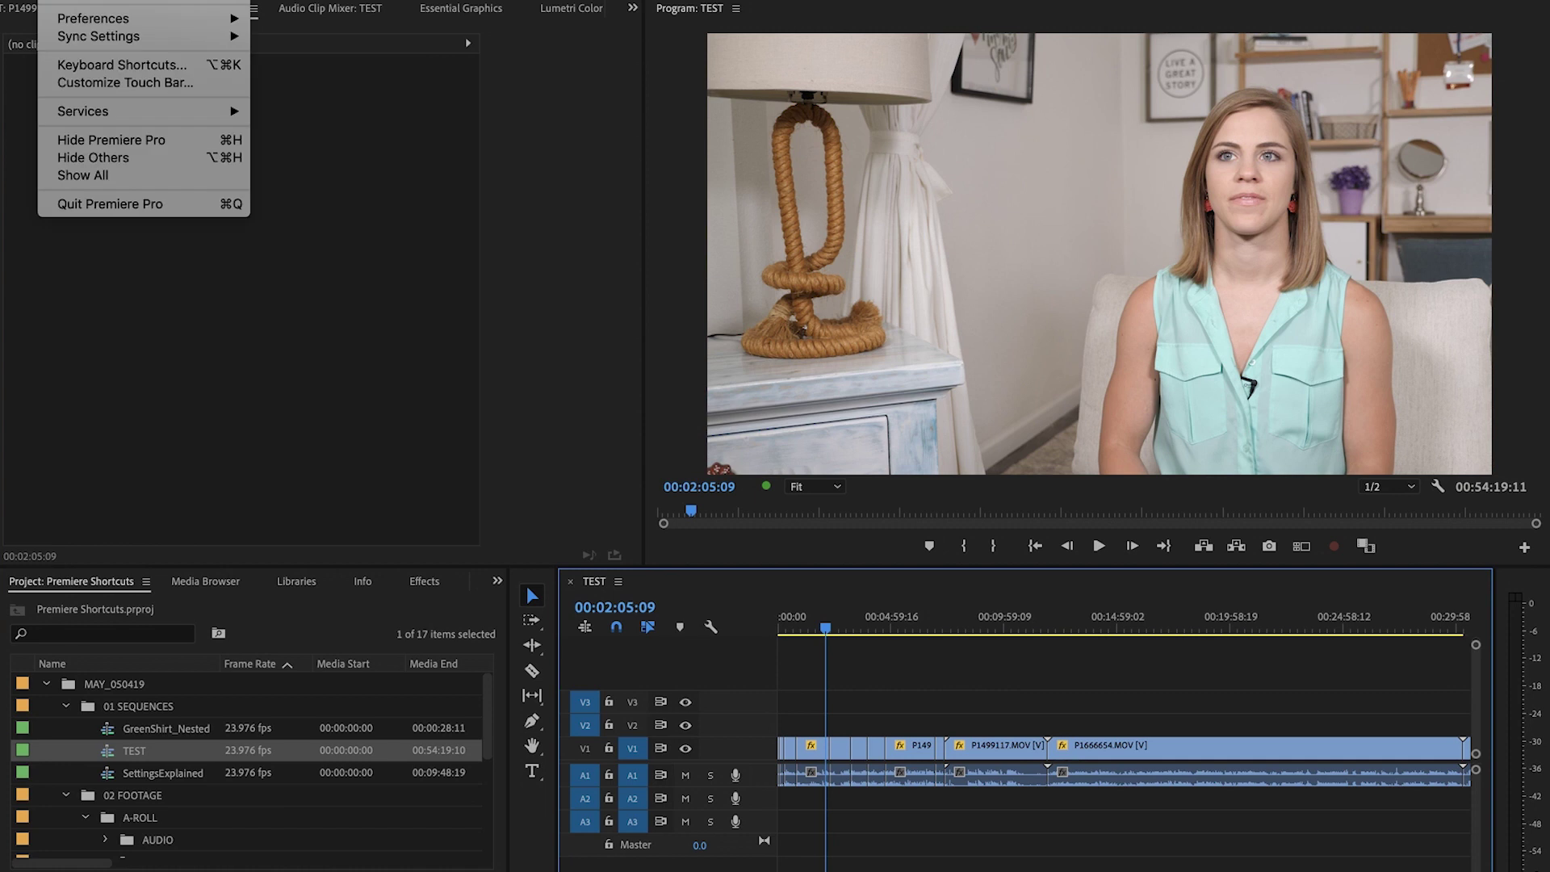
pyautogui.click(113, 62)
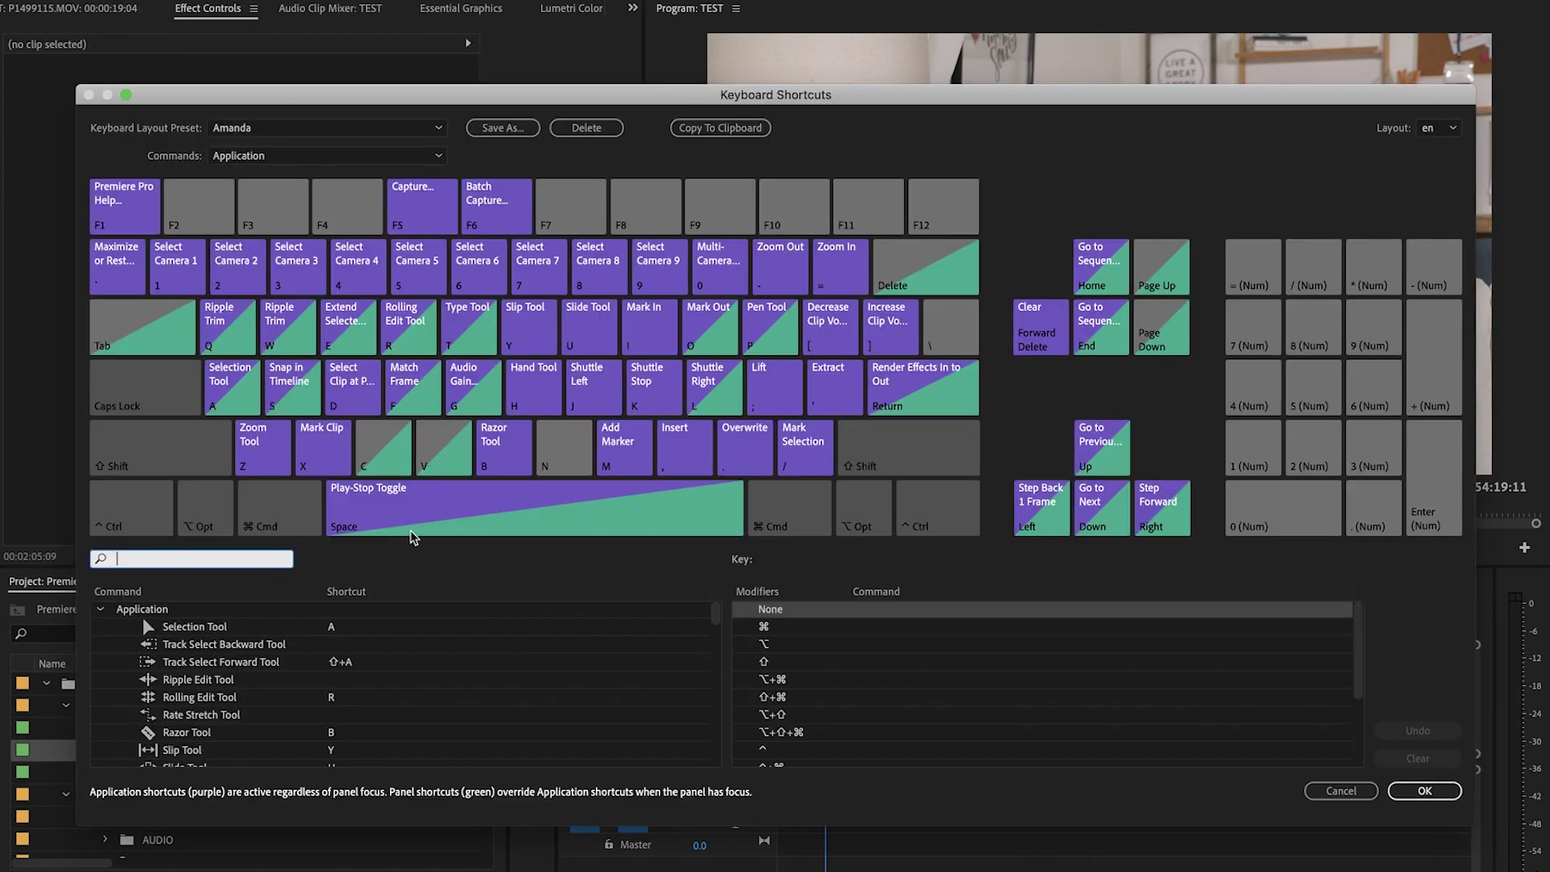
pyautogui.write('audio tran')
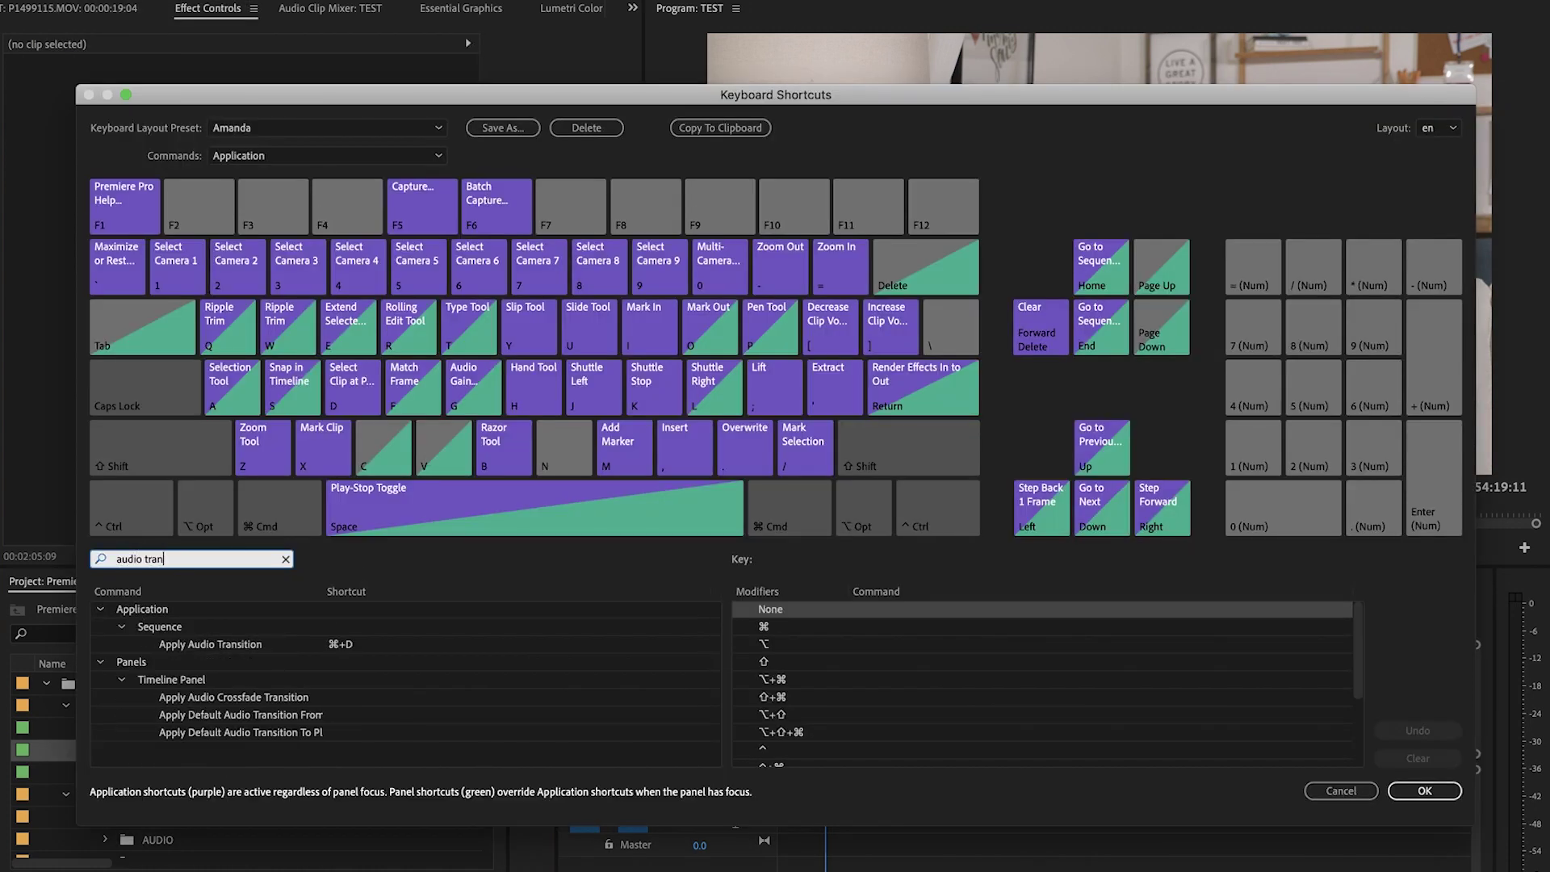
pyautogui.click(229, 649)
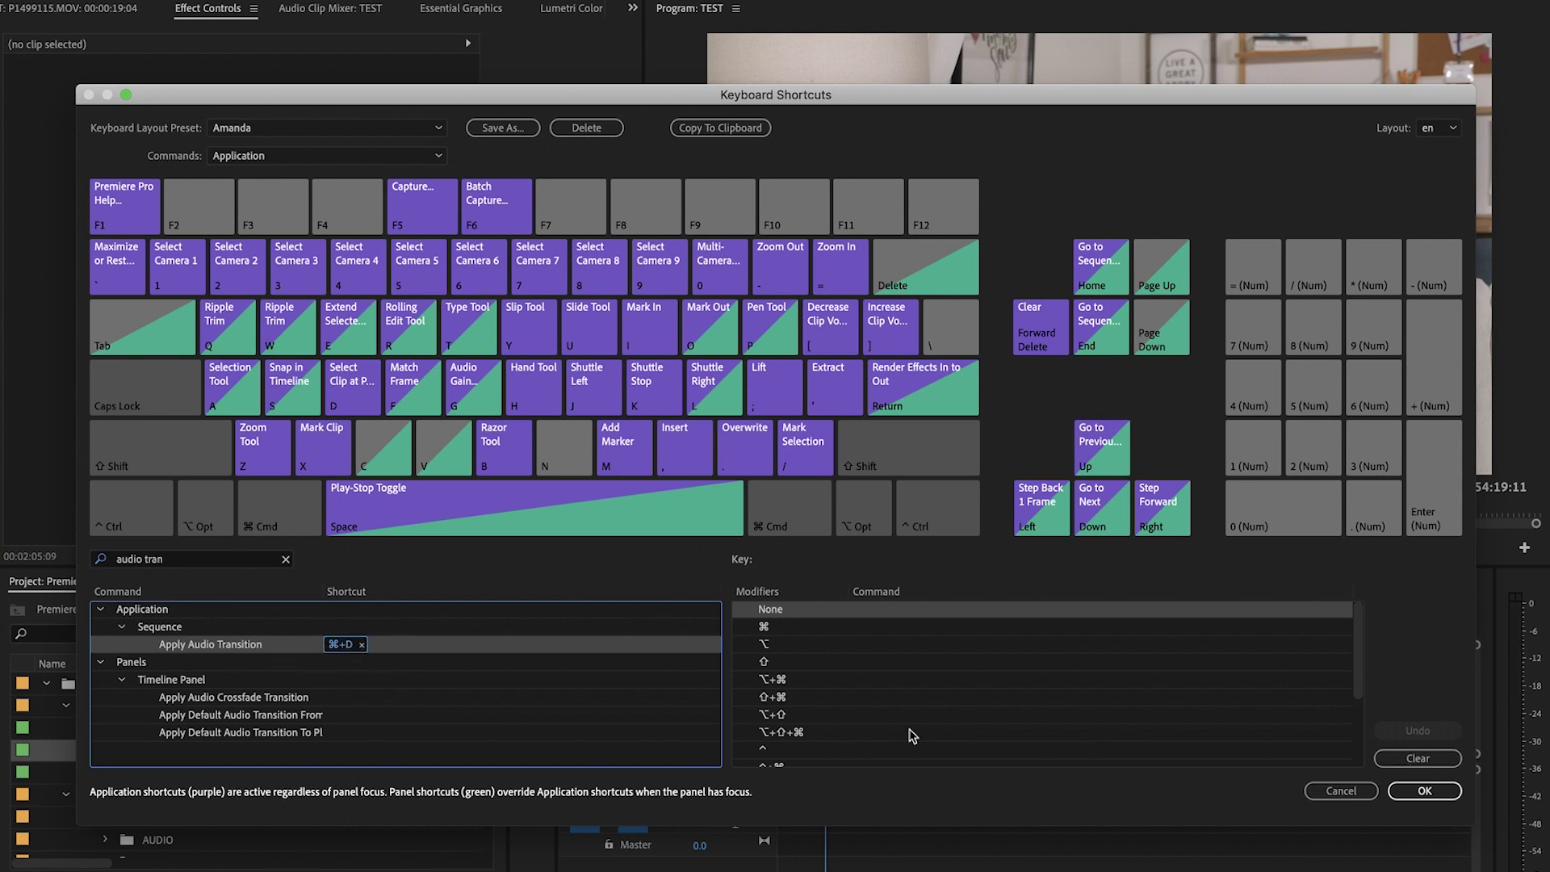
pyautogui.click(1422, 794)
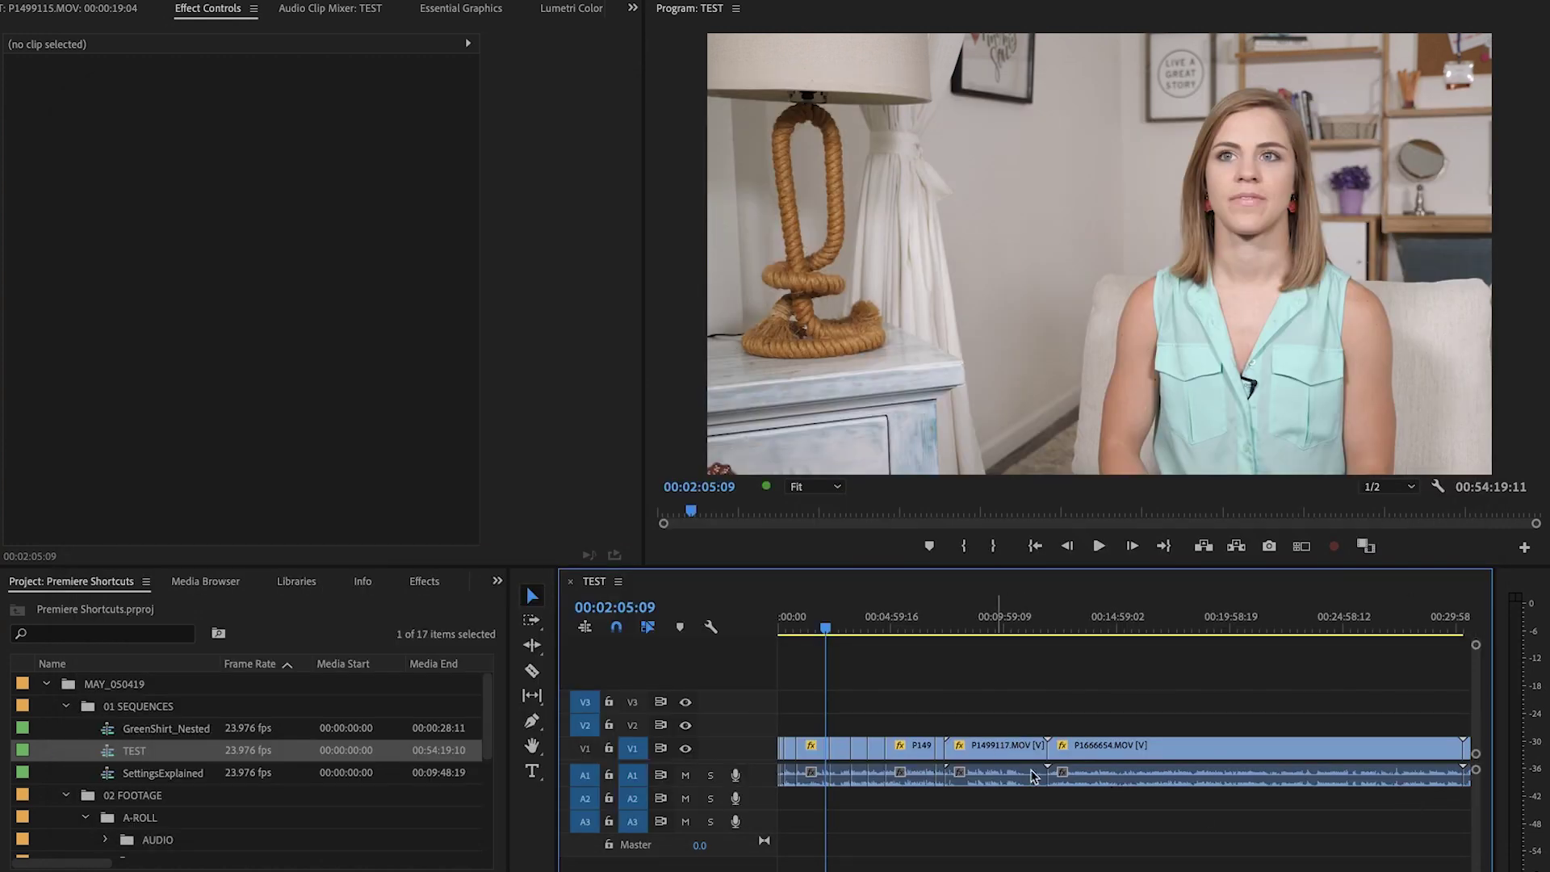
# - Zoom the timeline in and scroll toward the P1499117/P1666654 cut
pyautogui.press('=')
pyautogui.press('=')
pyautogui.scroll(-5, 1043, 775)
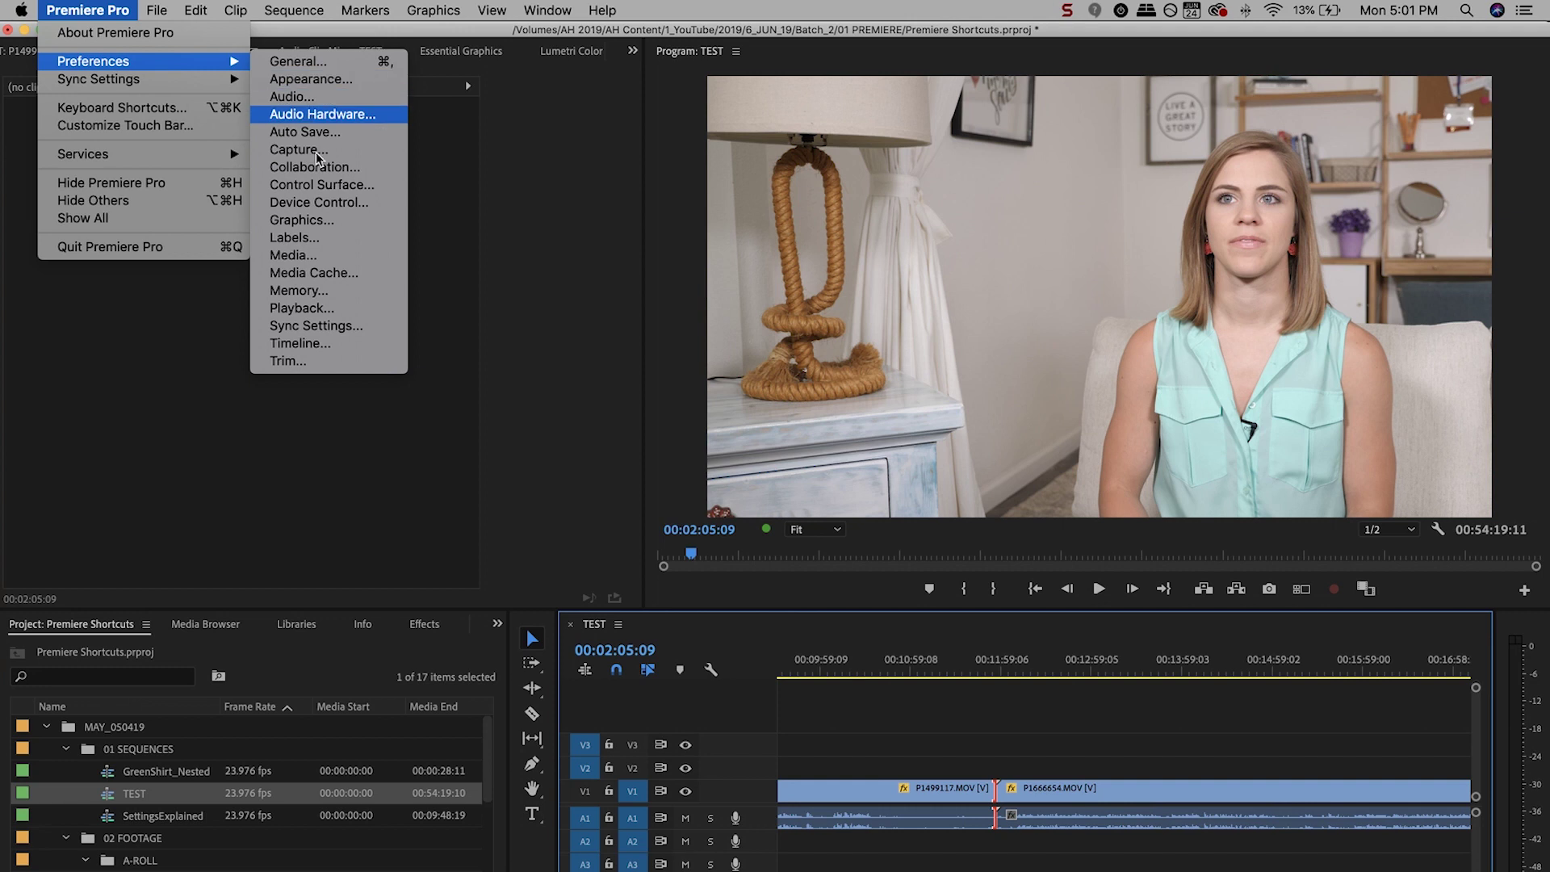
# - Set the Audio Transition Default Duration to 5 frames in the Timeline preferences
pyautogui.click(314, 347)
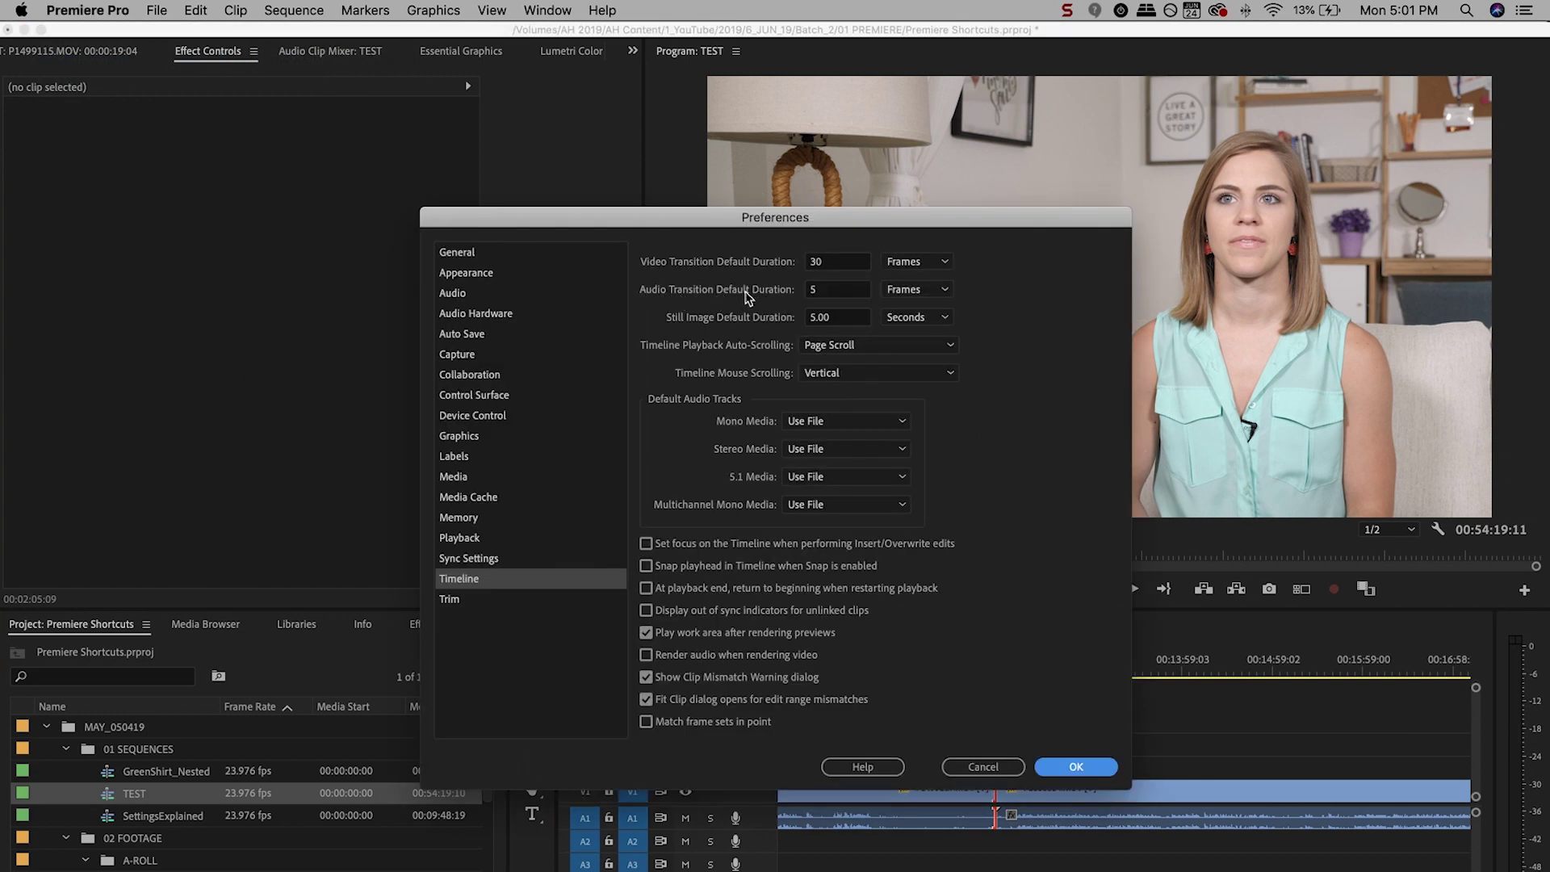
pyautogui.click(840, 294)
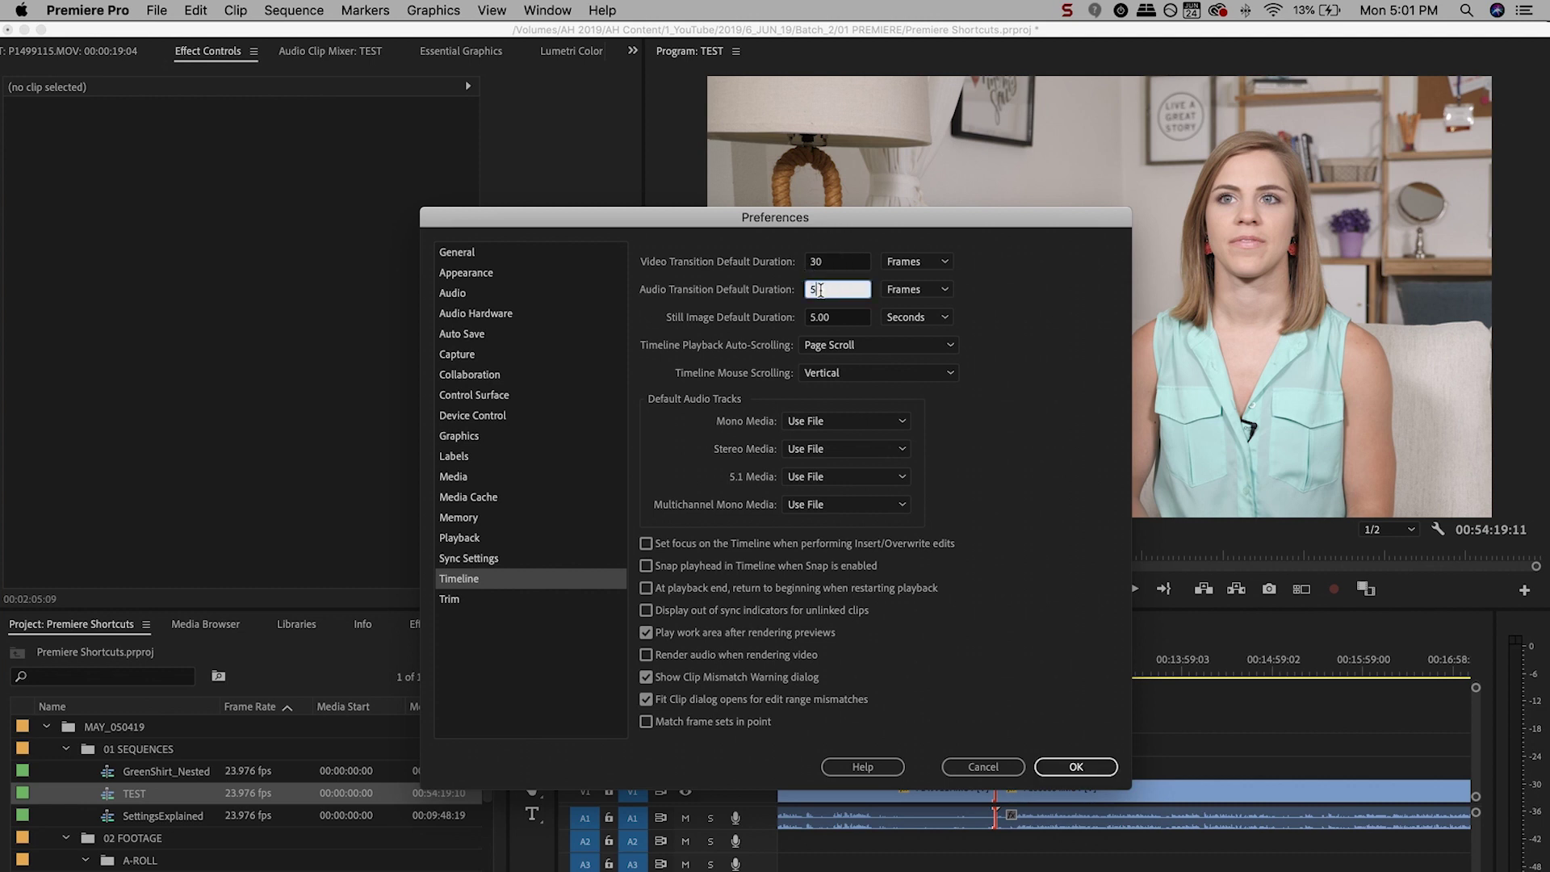
pyautogui.click(1076, 766)
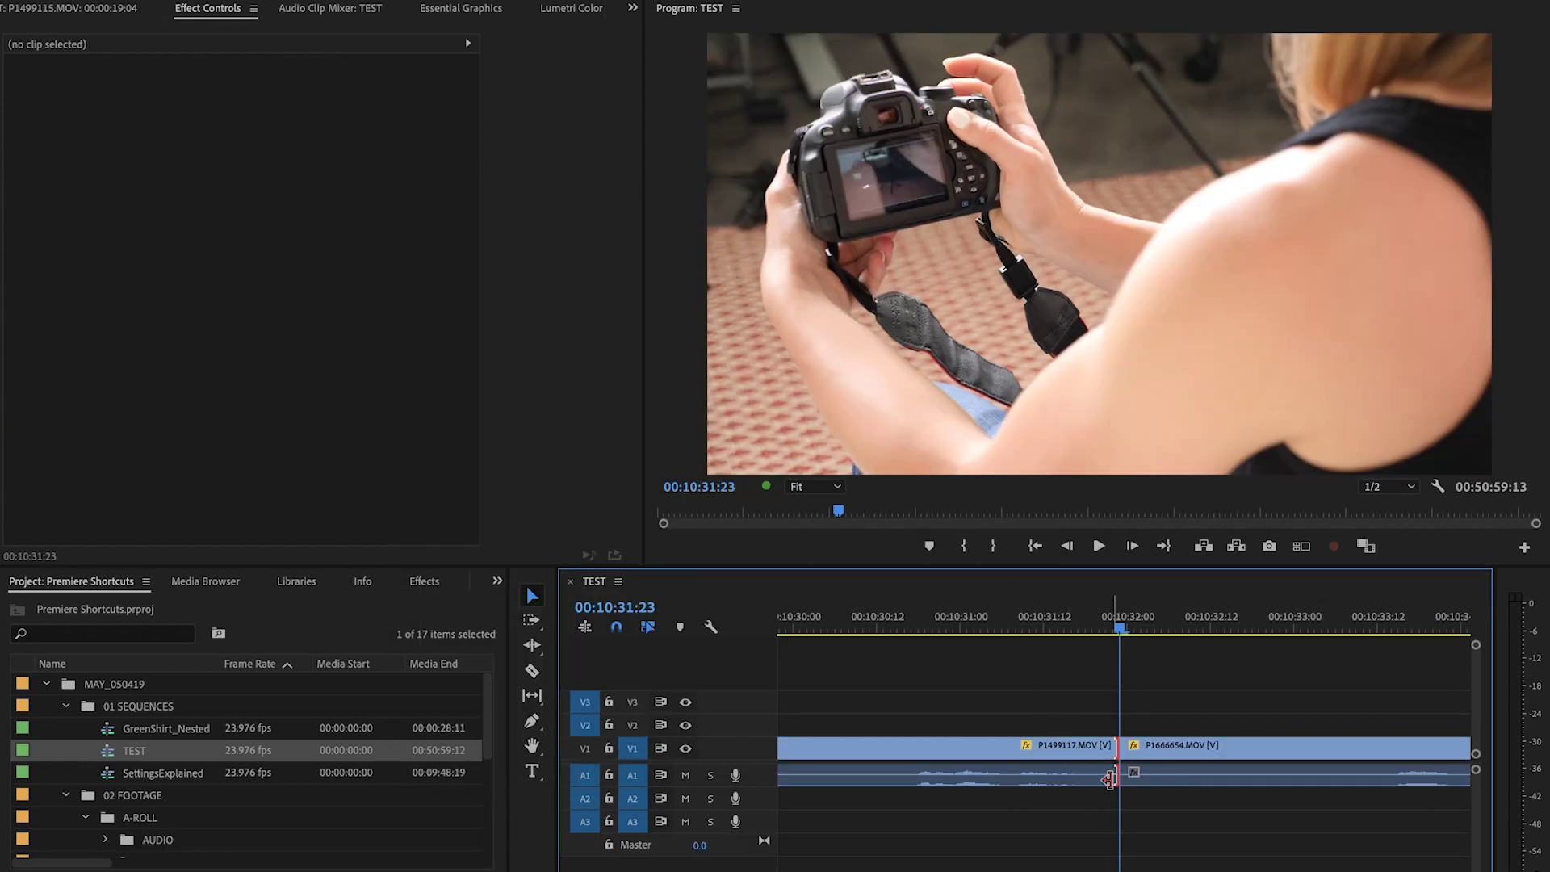
# - Apply a 5-frame Constant Power crossfade (00:10:31:21–00:10:32:01) across the P1499117/P1666654 cut
pyautogui.hotkey('ctrl', 'shift', 'd')
pyautogui.moveTo(1137, 778); pyautogui.dragTo(1437, 792)
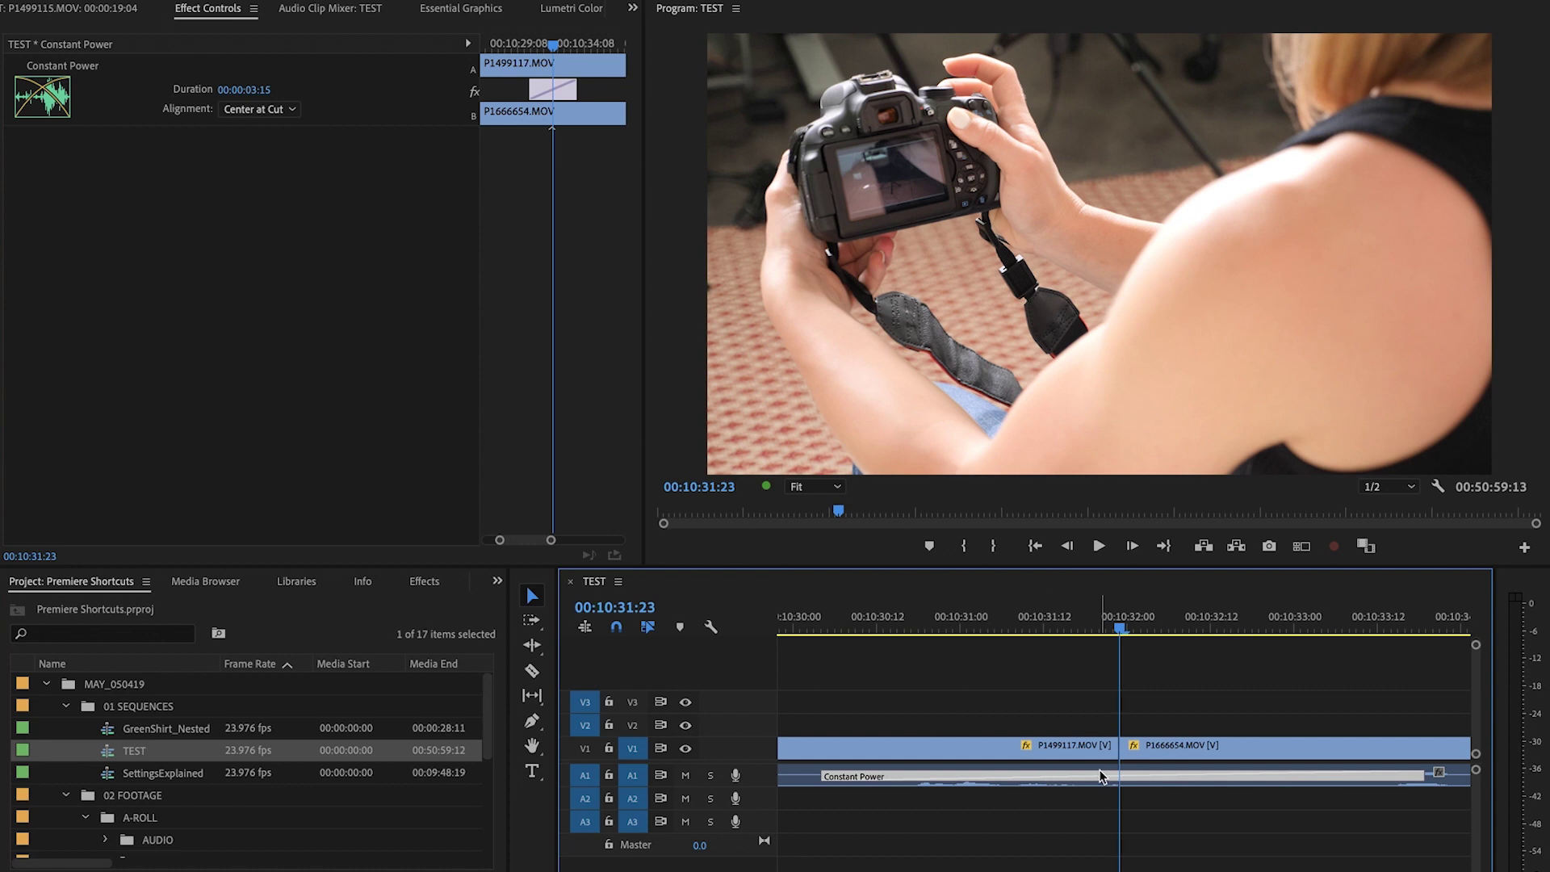
pyautogui.hotkey('ctrl', 'z')
# - Marquee-select the clips before the playhead and move the playhead to 06:52:11
pyautogui.press('-')
pyautogui.press('-')
pyautogui.press('-')
pyautogui.press('-')
pyautogui.press('-')
pyautogui.press('-')
pyautogui.moveTo(942, 712); pyautogui.dragTo(557, 847)
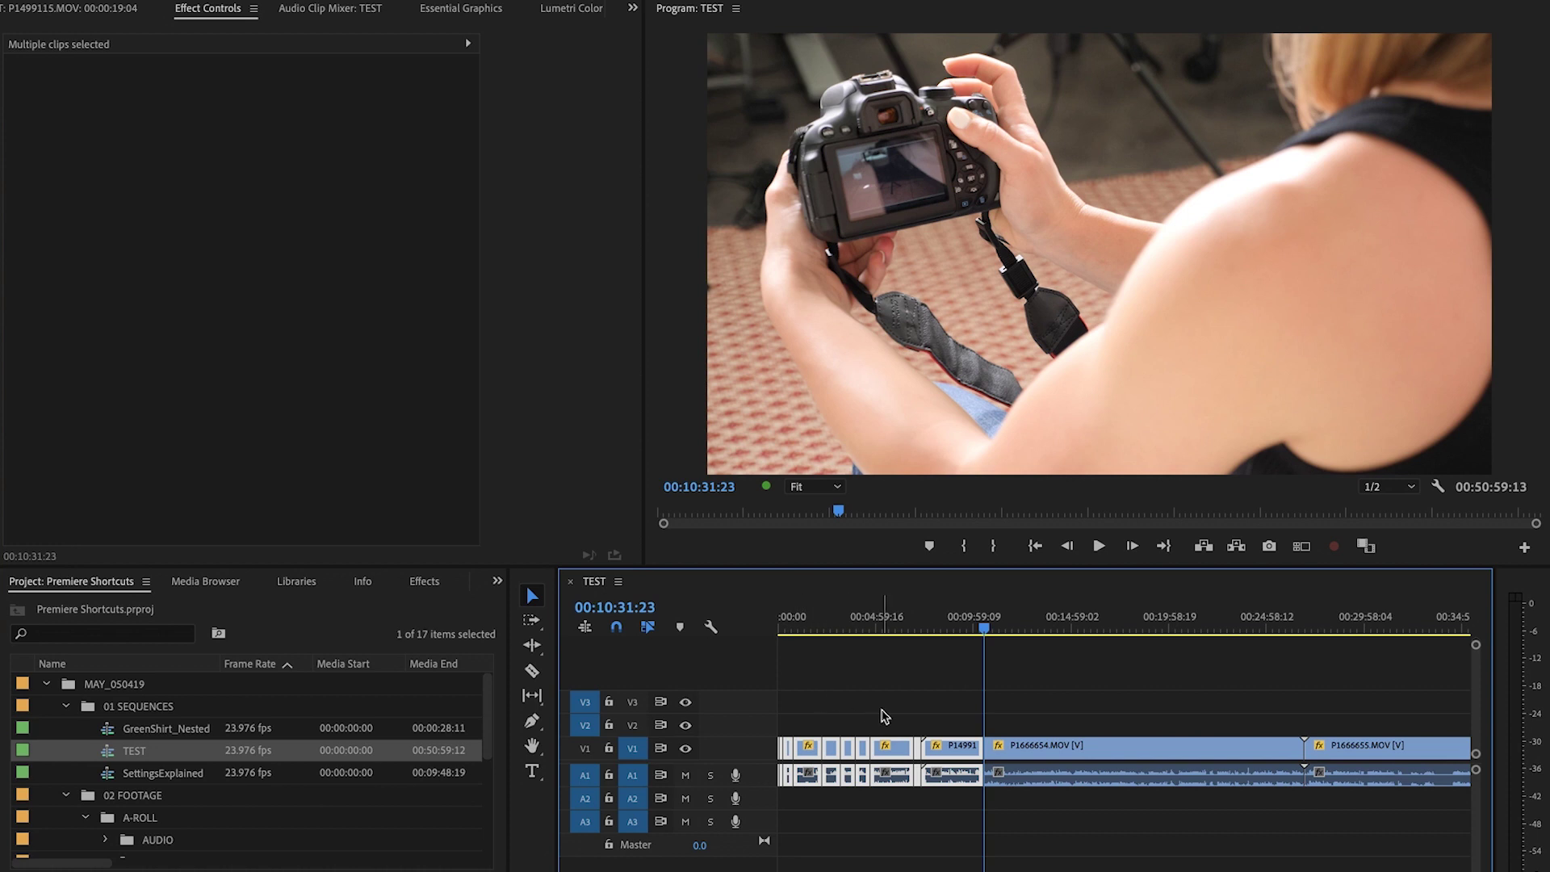
pyautogui.click(915, 620)
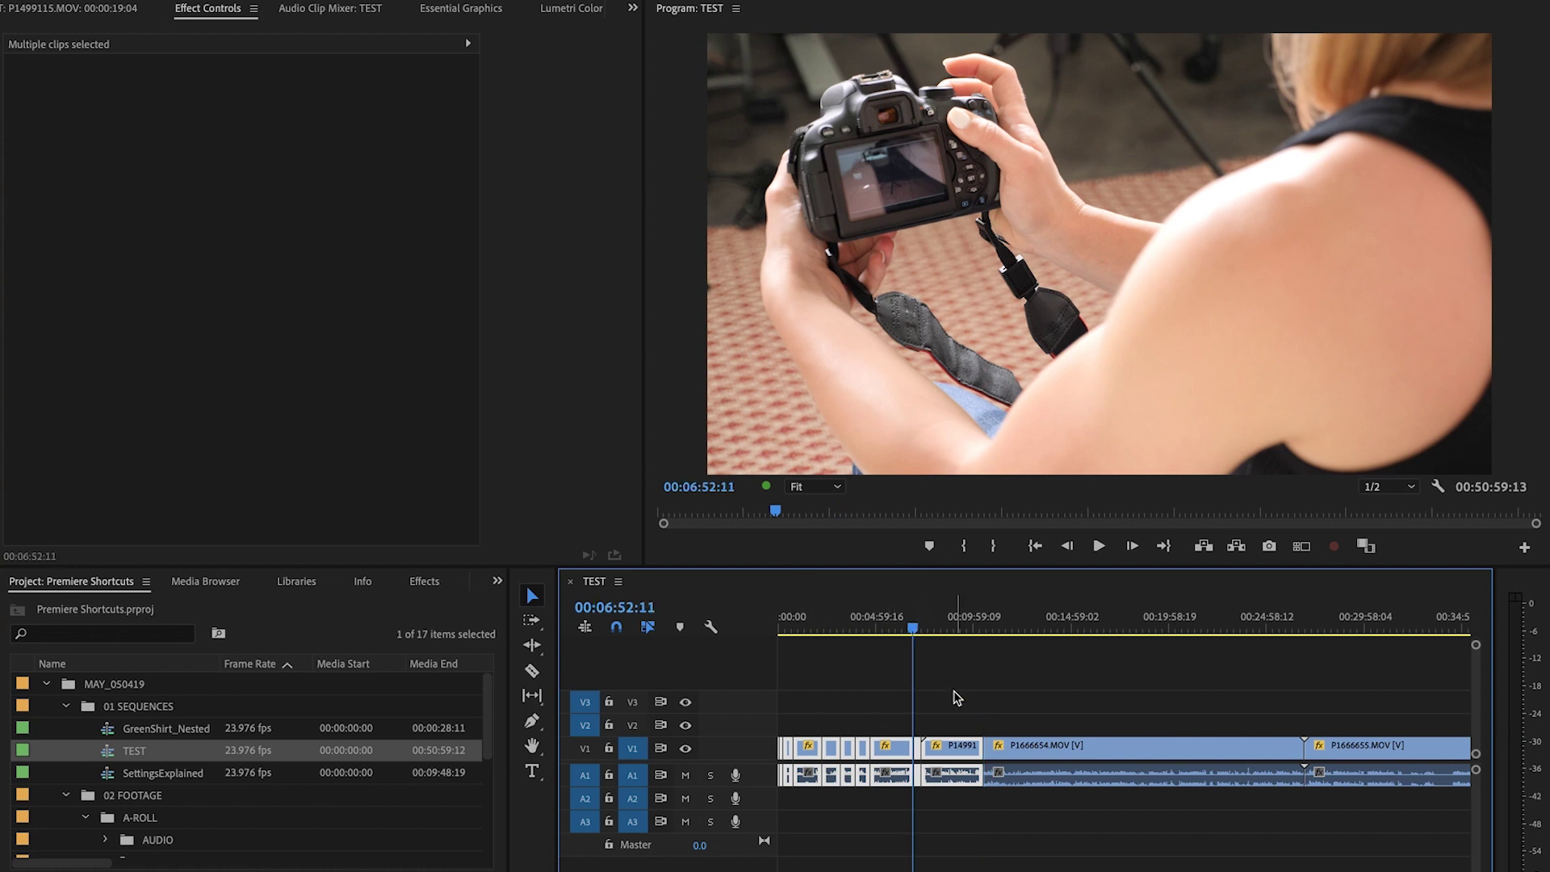
pyautogui.press('=')
pyautogui.press('=')
pyautogui.press('=')
pyautogui.press('=')
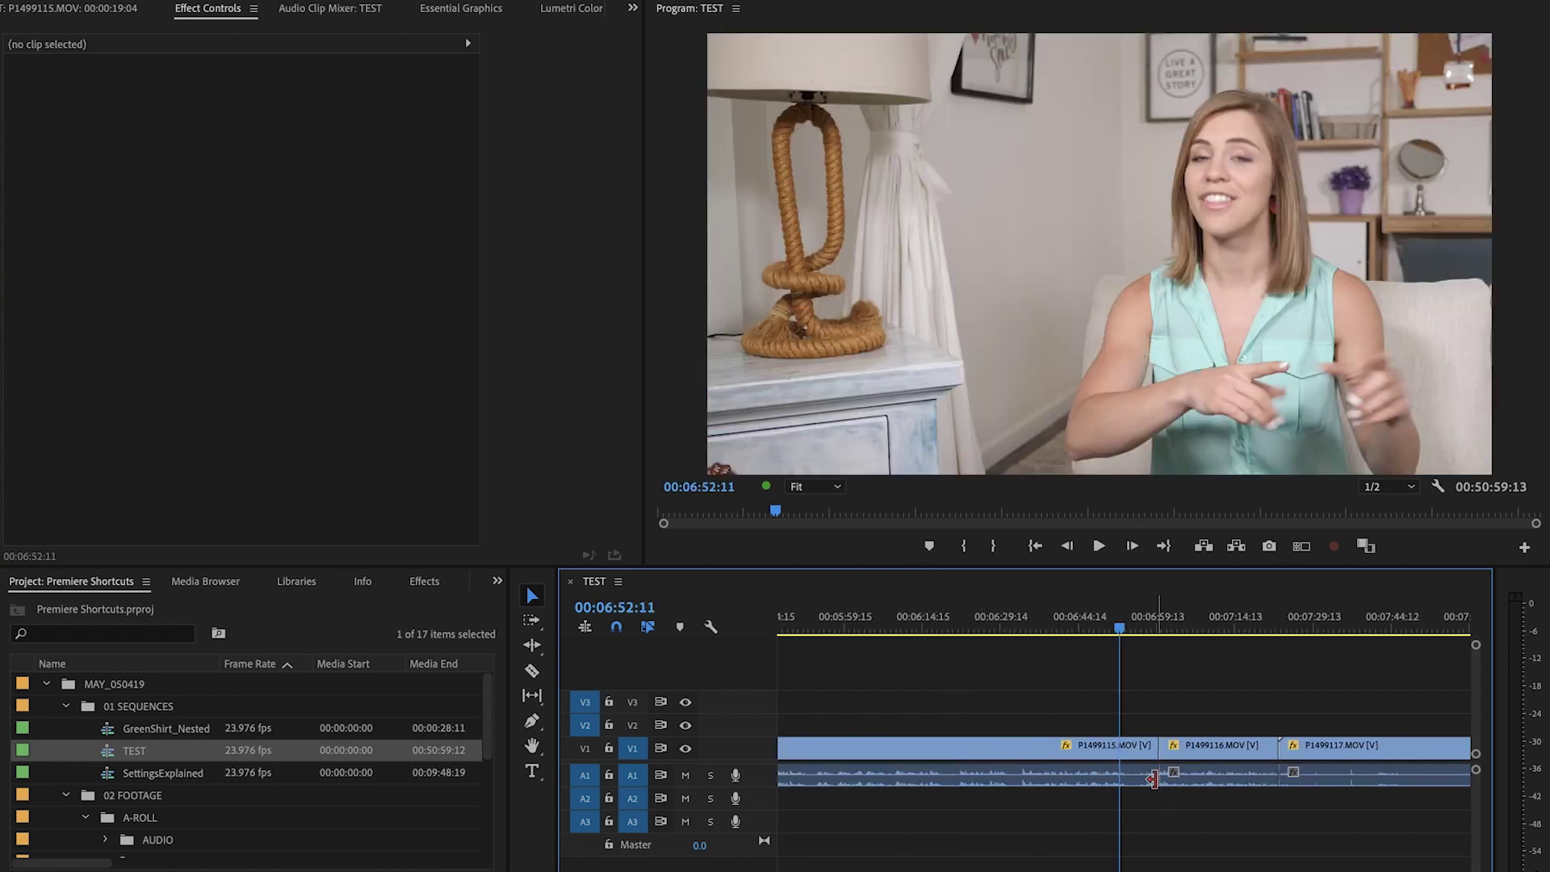